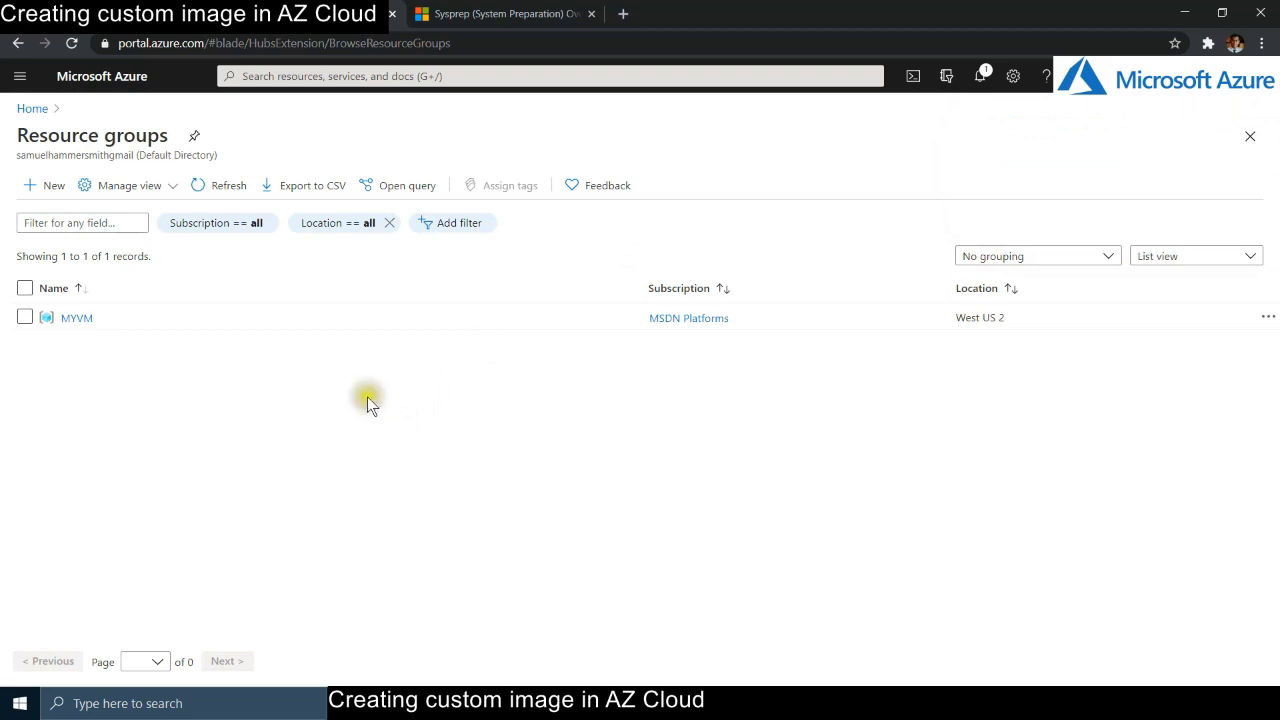
- Add resource group CapturedImage in (US) West US 2, review and create it, then dismiss the notification
left_click(55, 190)
left_click(365, 347)
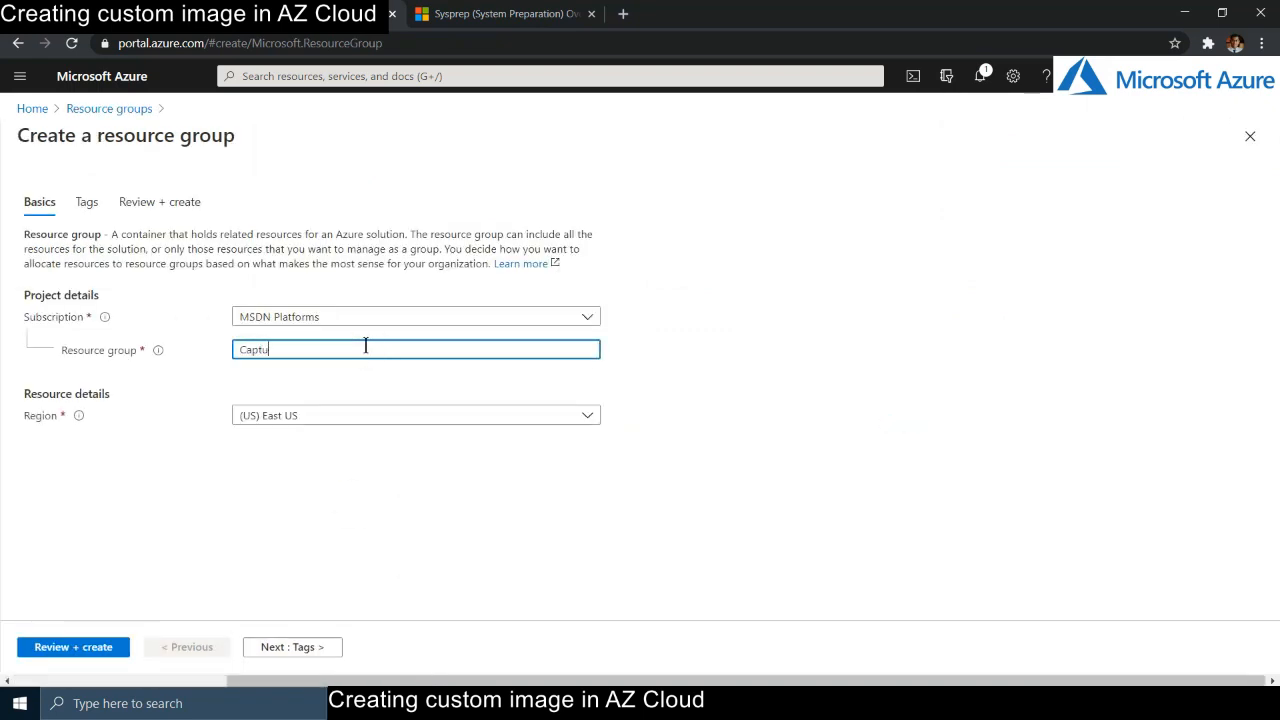
left_click(360, 415)
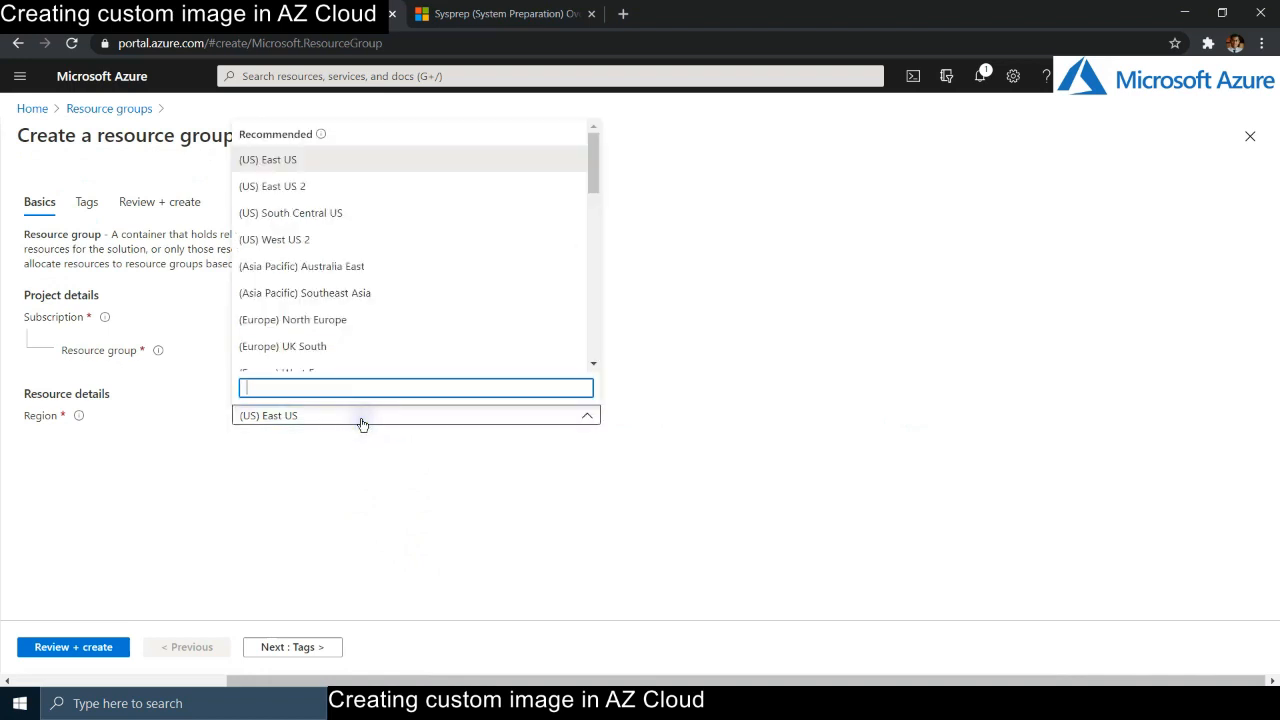
left_click(331, 239)
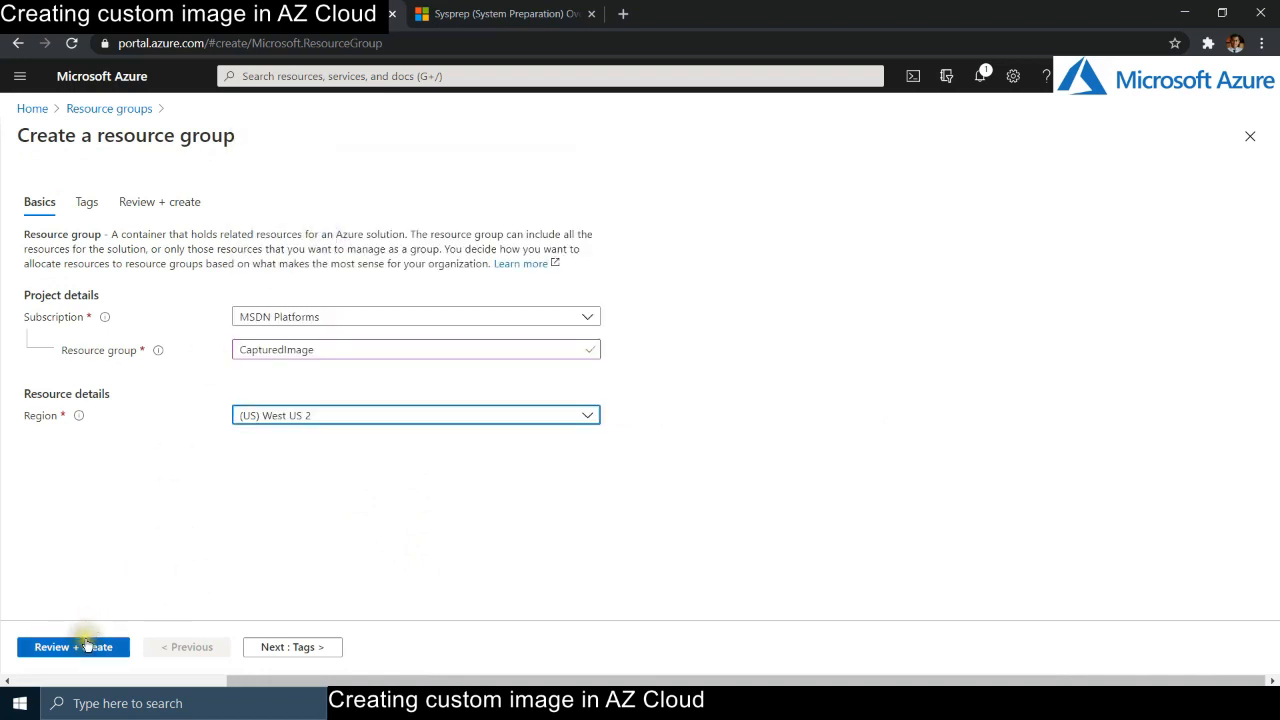
left_click(86, 646)
left_click(72, 645)
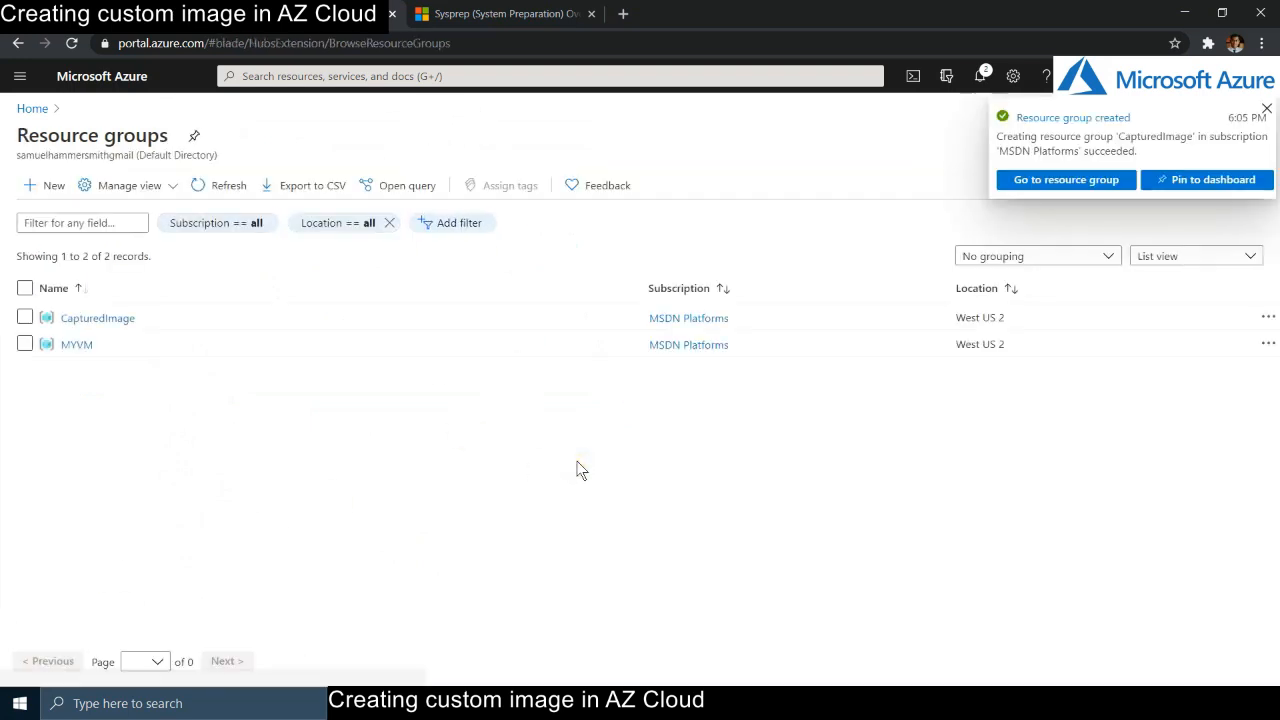
left_click(1264, 107)
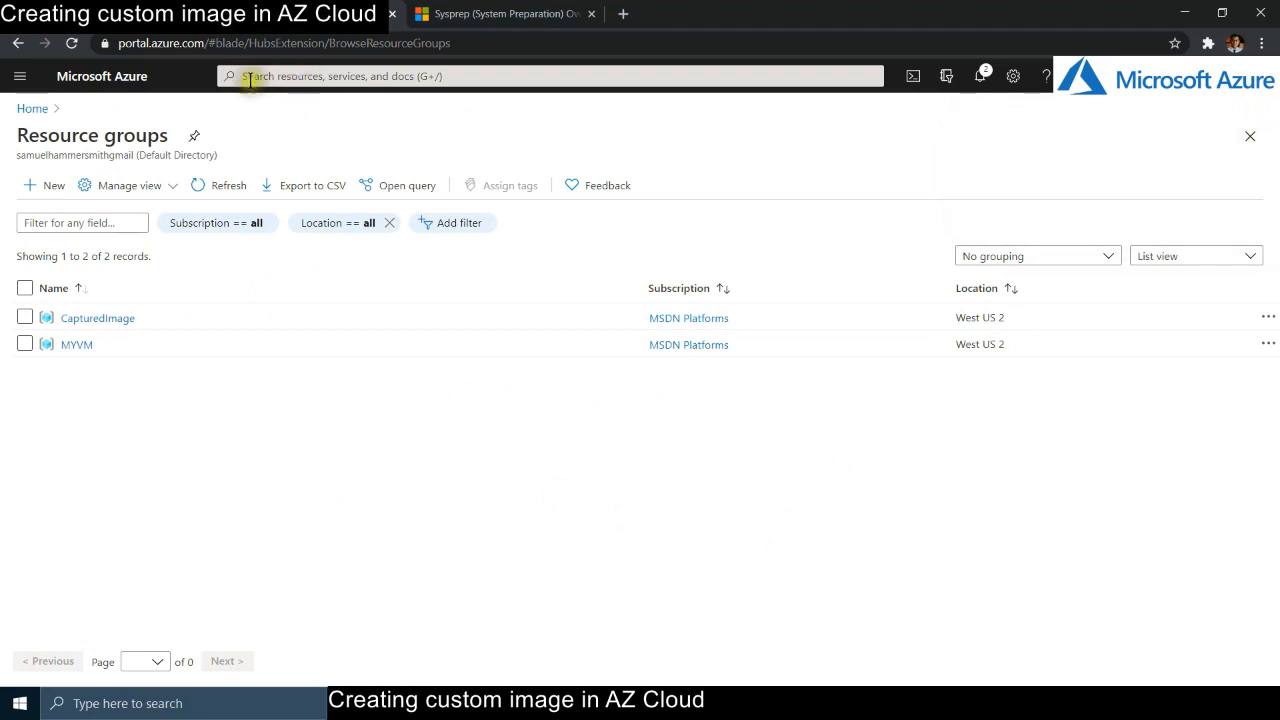
- Go from the portal home to Virtual machines and start adding a new virtual machine
left_click(113, 88)
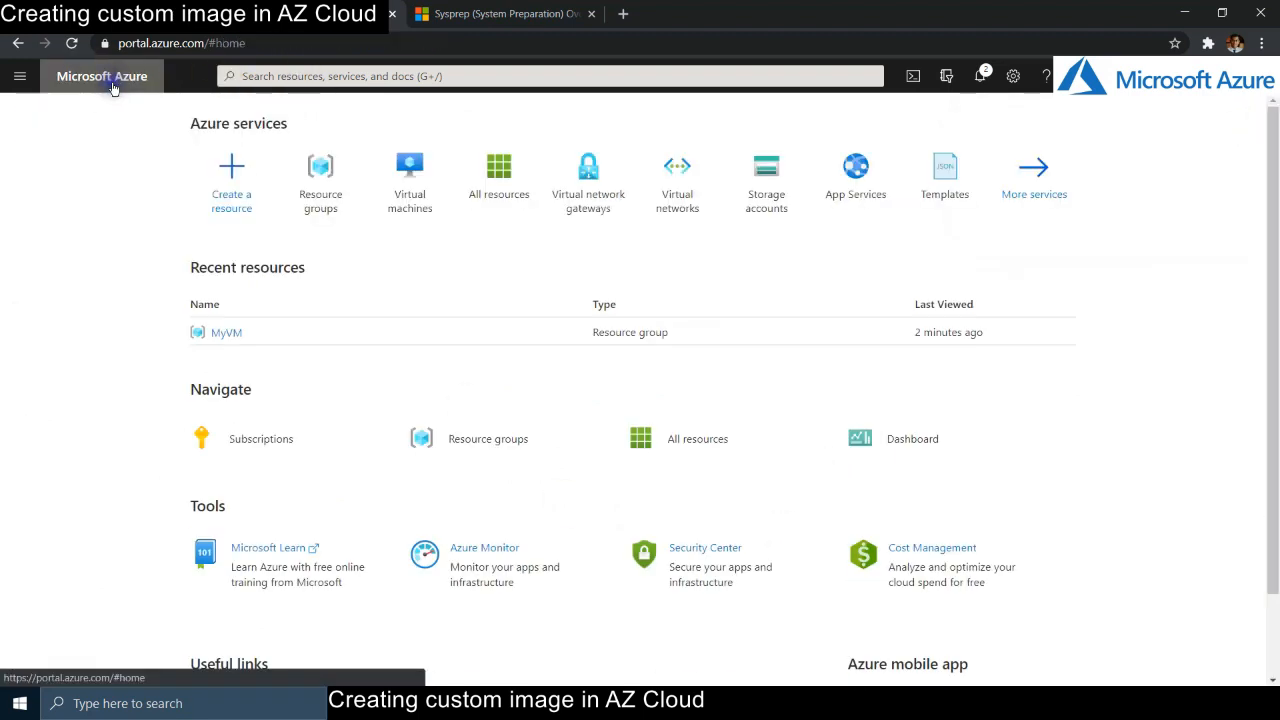
left_click(303, 76)
left_click(114, 129)
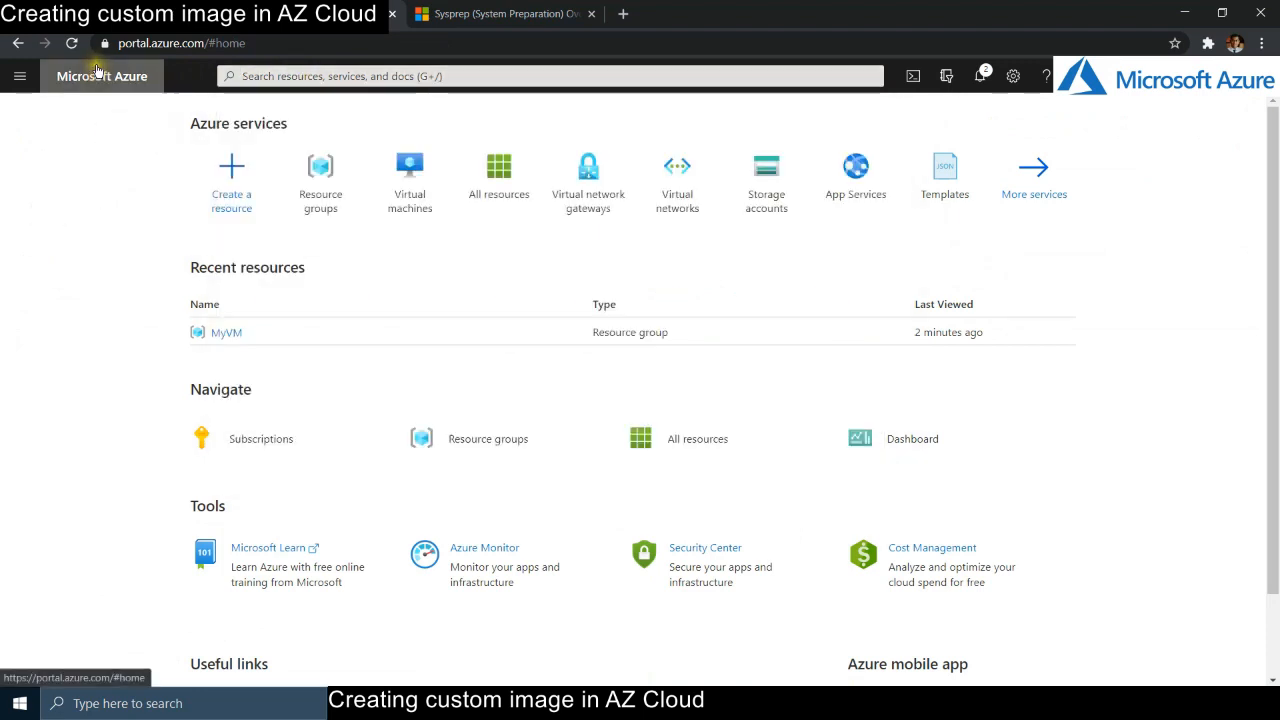
mouse_move(413, 201)
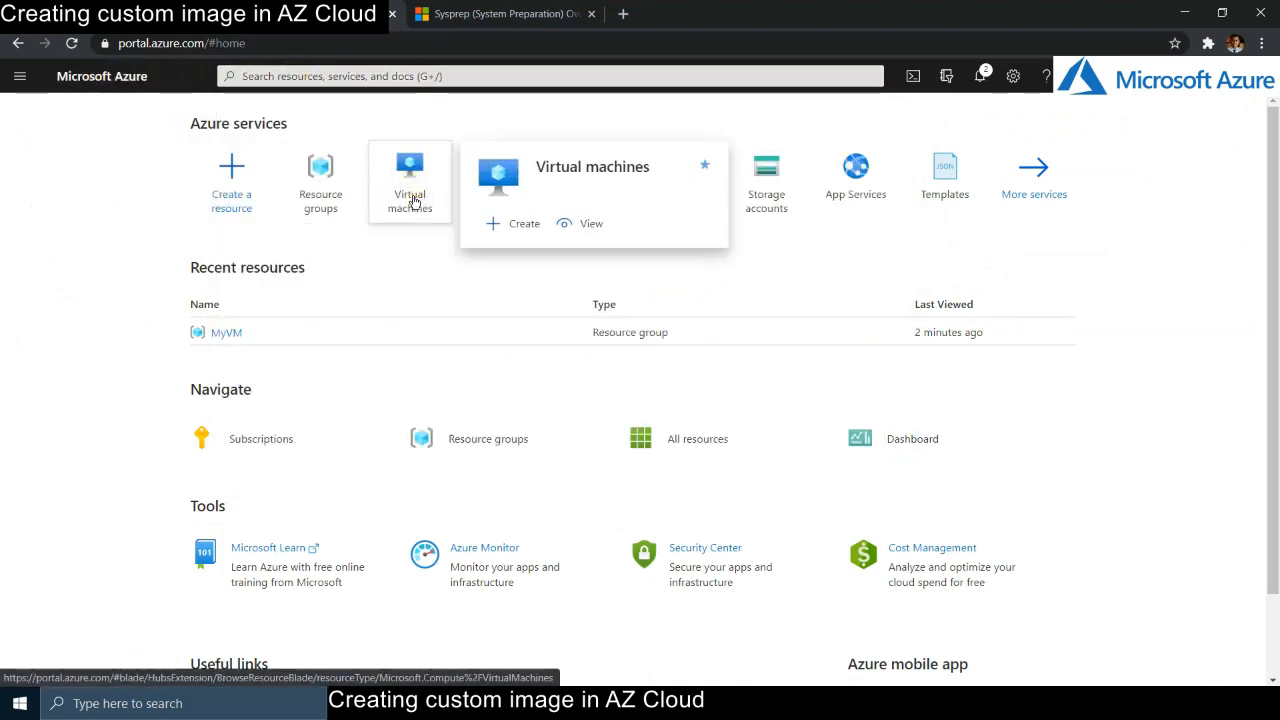
left_click(415, 177)
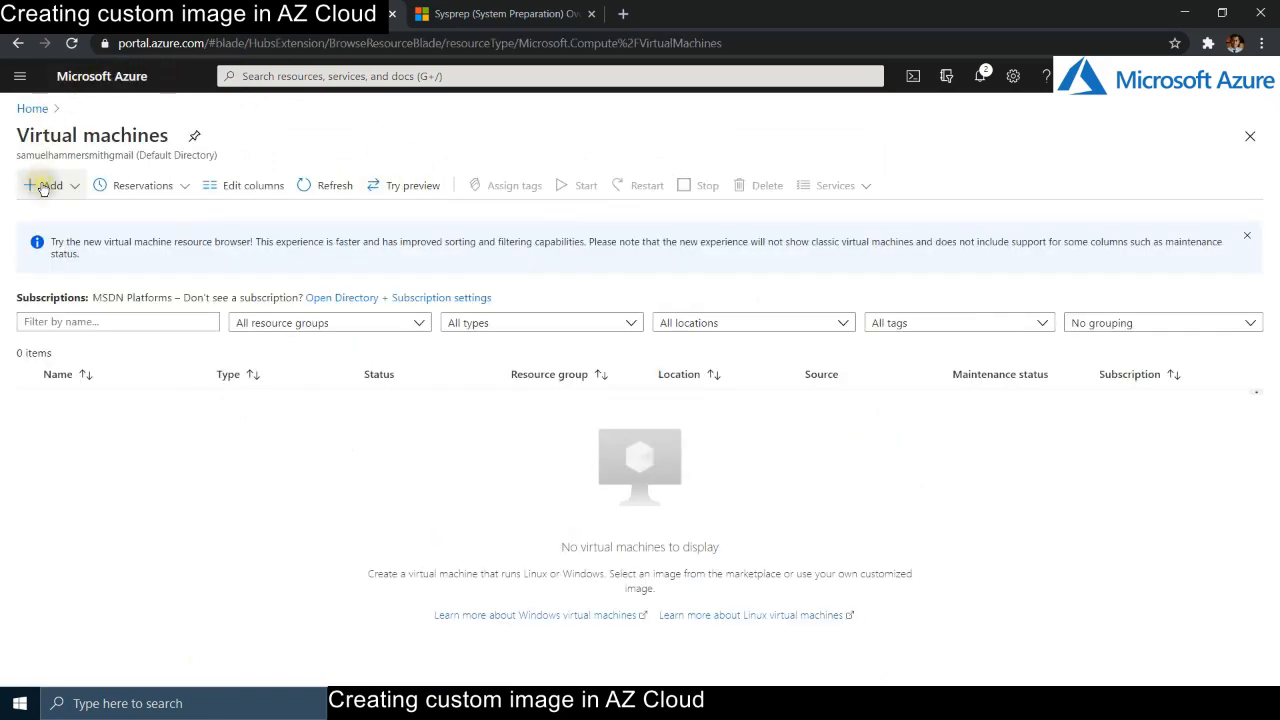
left_click(43, 188)
left_click(56, 219)
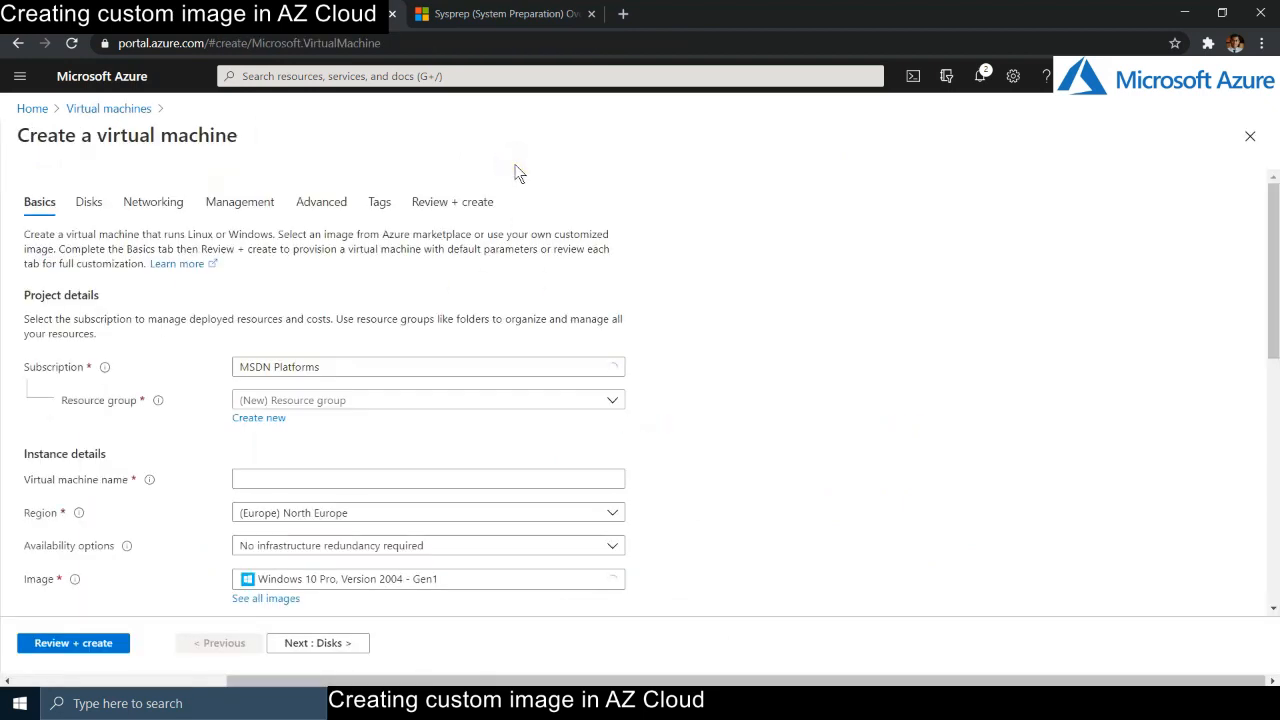
- Place the new VM in the MYVM resource group and name it WindowsServer
scroll(920, 430, "down", 1)
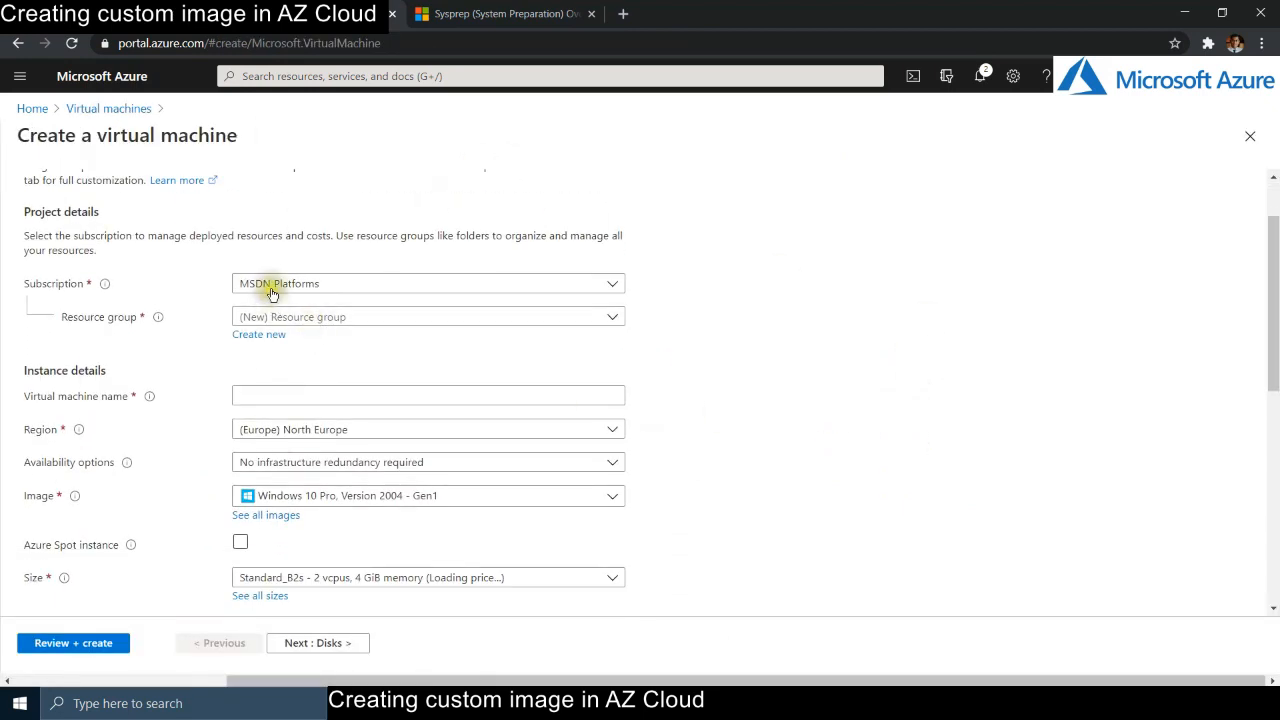
left_click(602, 320)
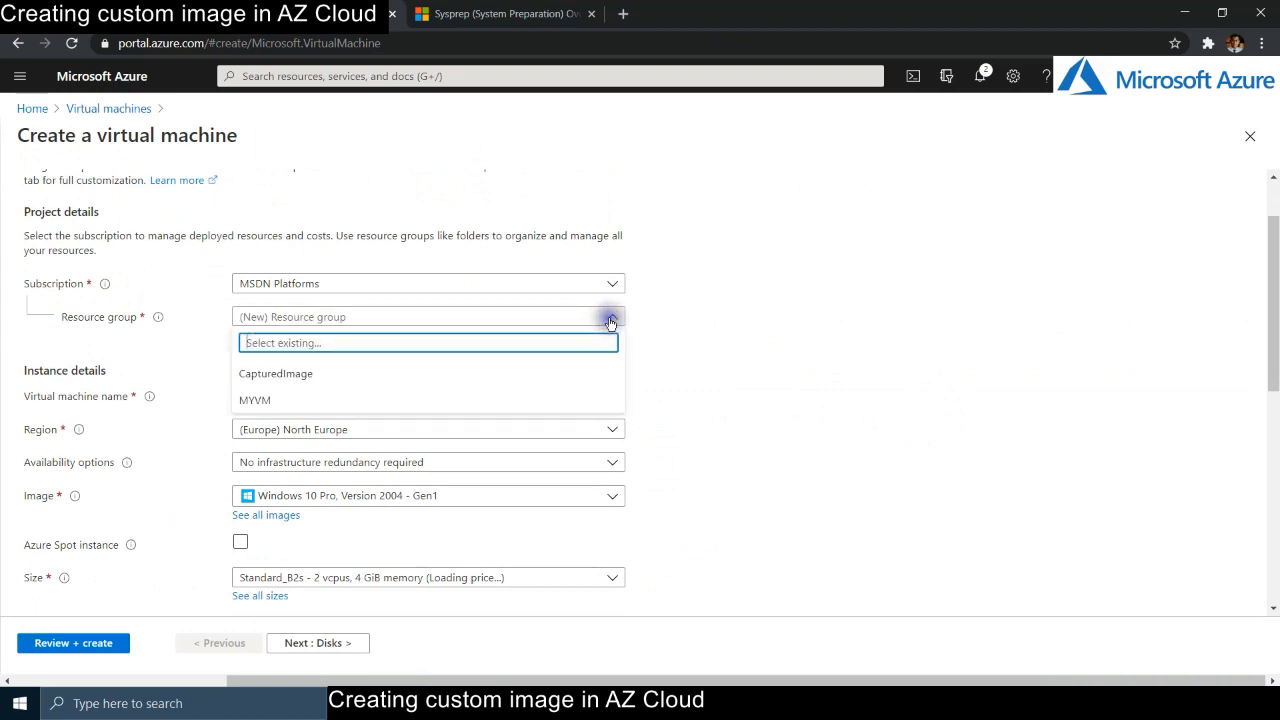
left_click(266, 401)
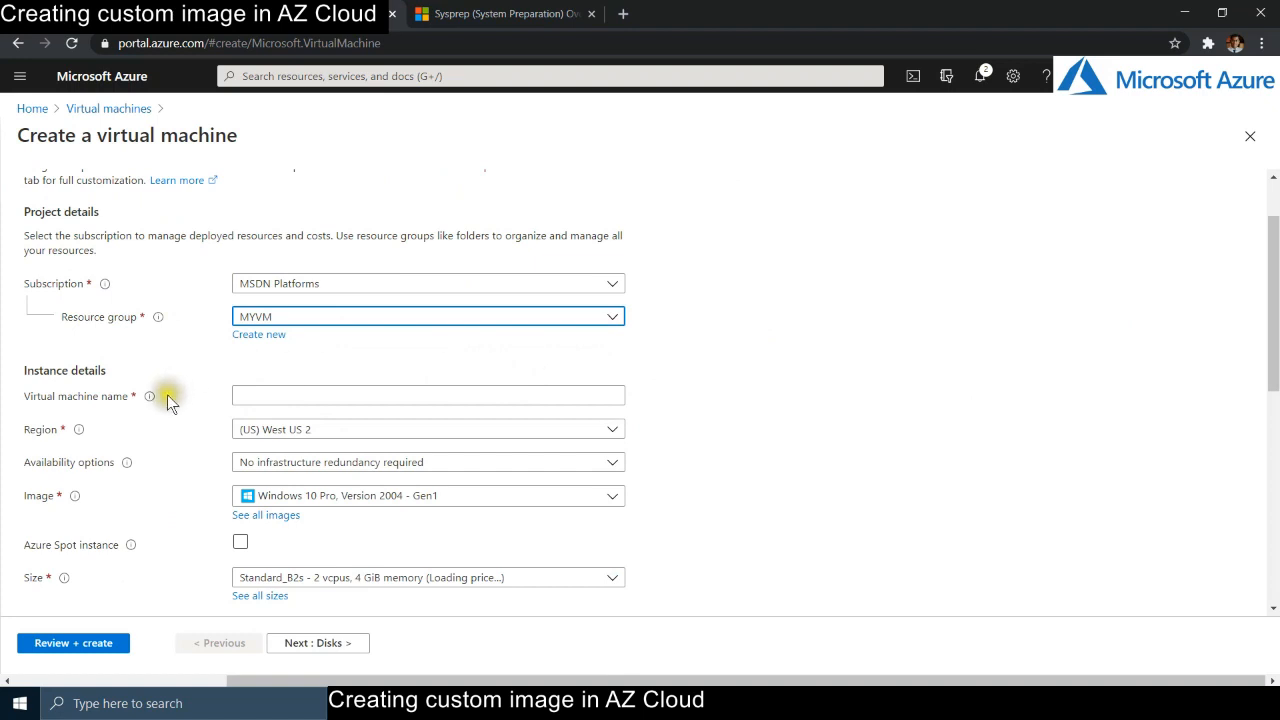
left_click(290, 396)
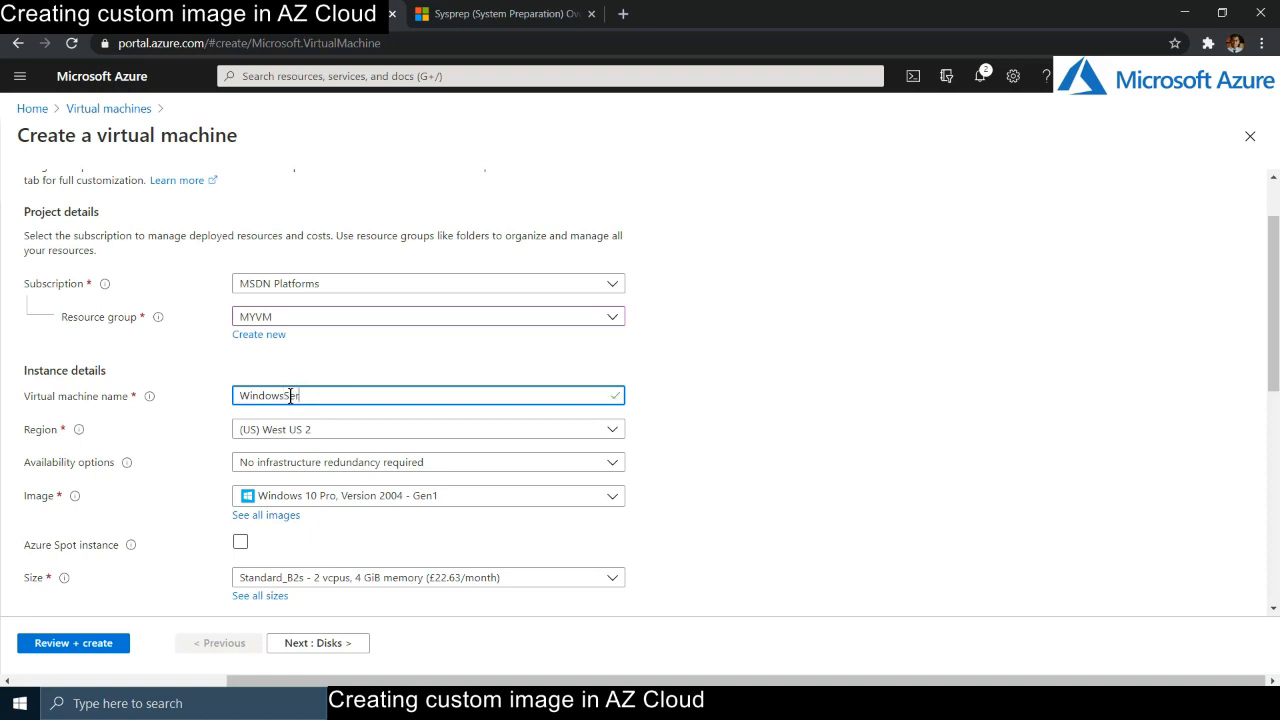
left_click(852, 451)
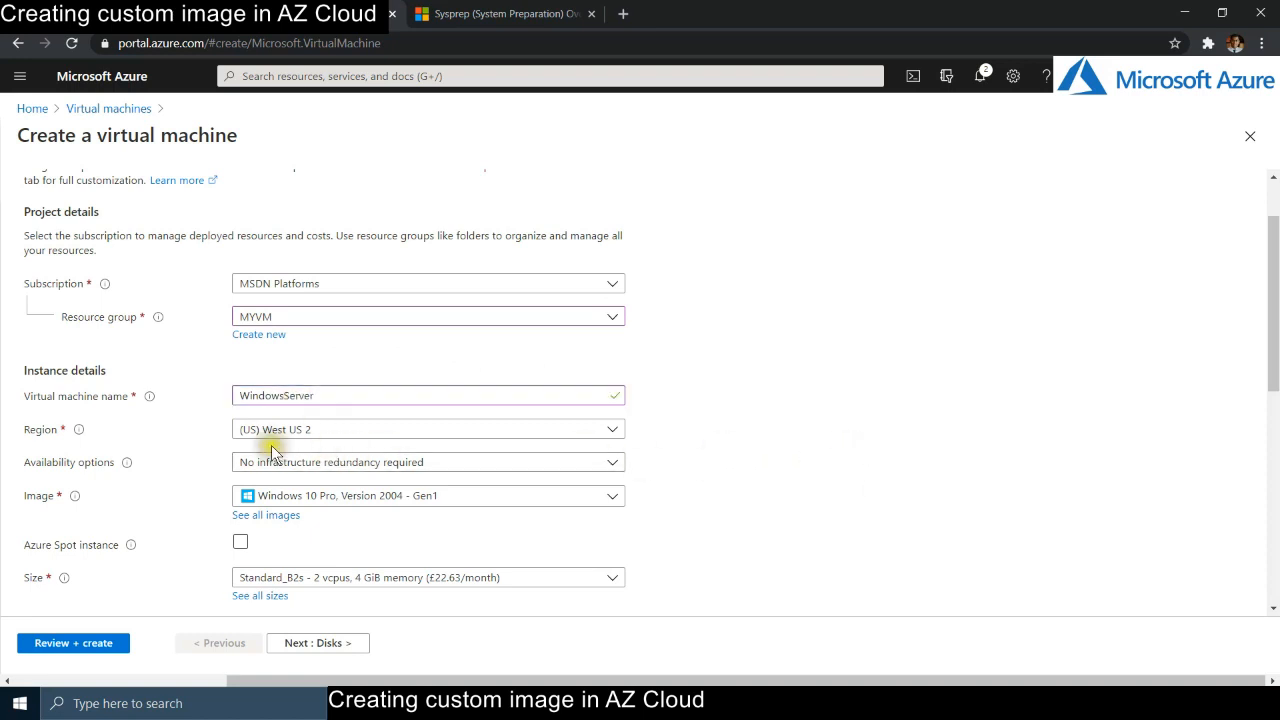
- Open the Image dropdown to browse the available operating system images
scroll(712, 475, "down", 2)
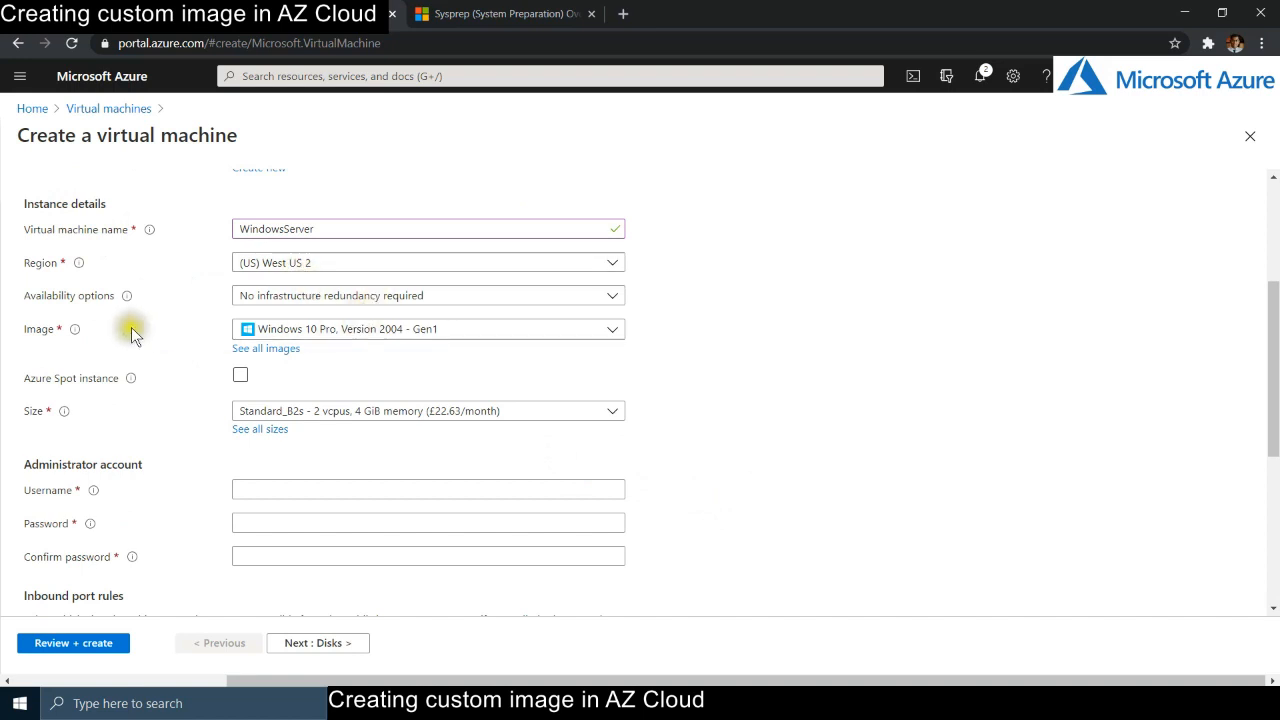
left_click(357, 331)
left_click(318, 331)
left_click(318, 331)
scroll(395, 523, "down", 3)
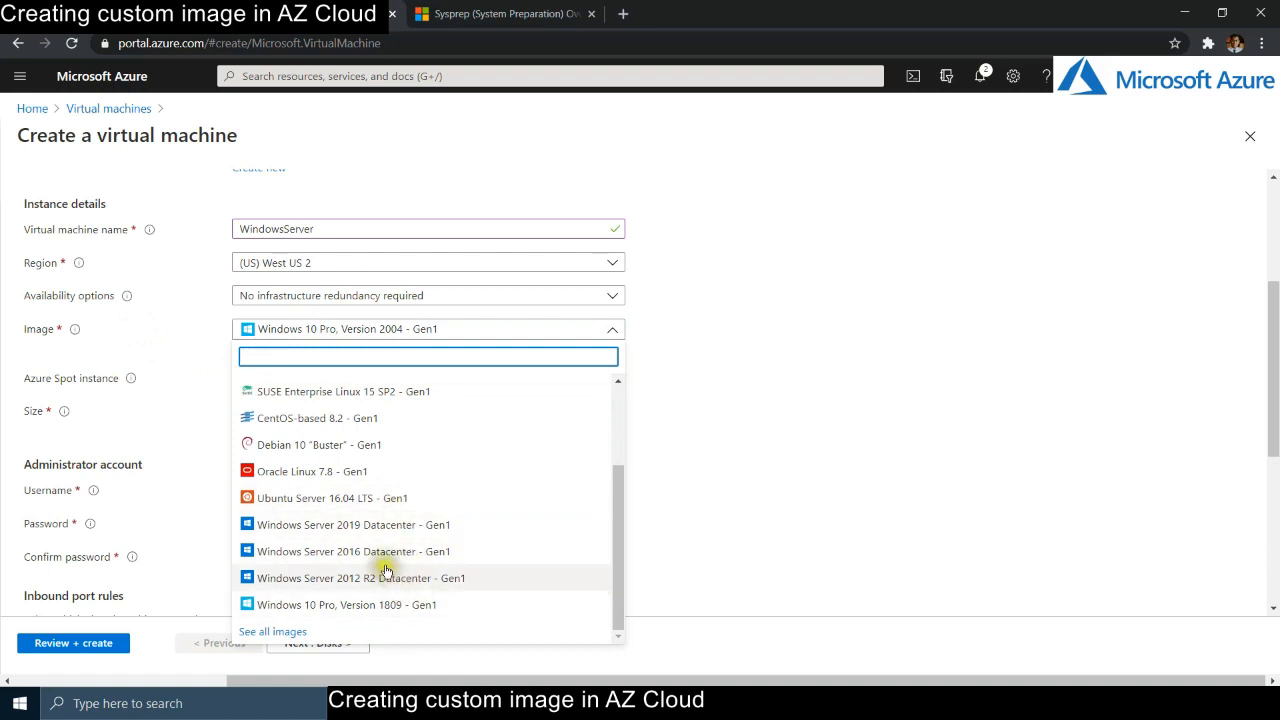
- Select Windows Server 2016 Datacenter as the VM image
left_click(383, 551)
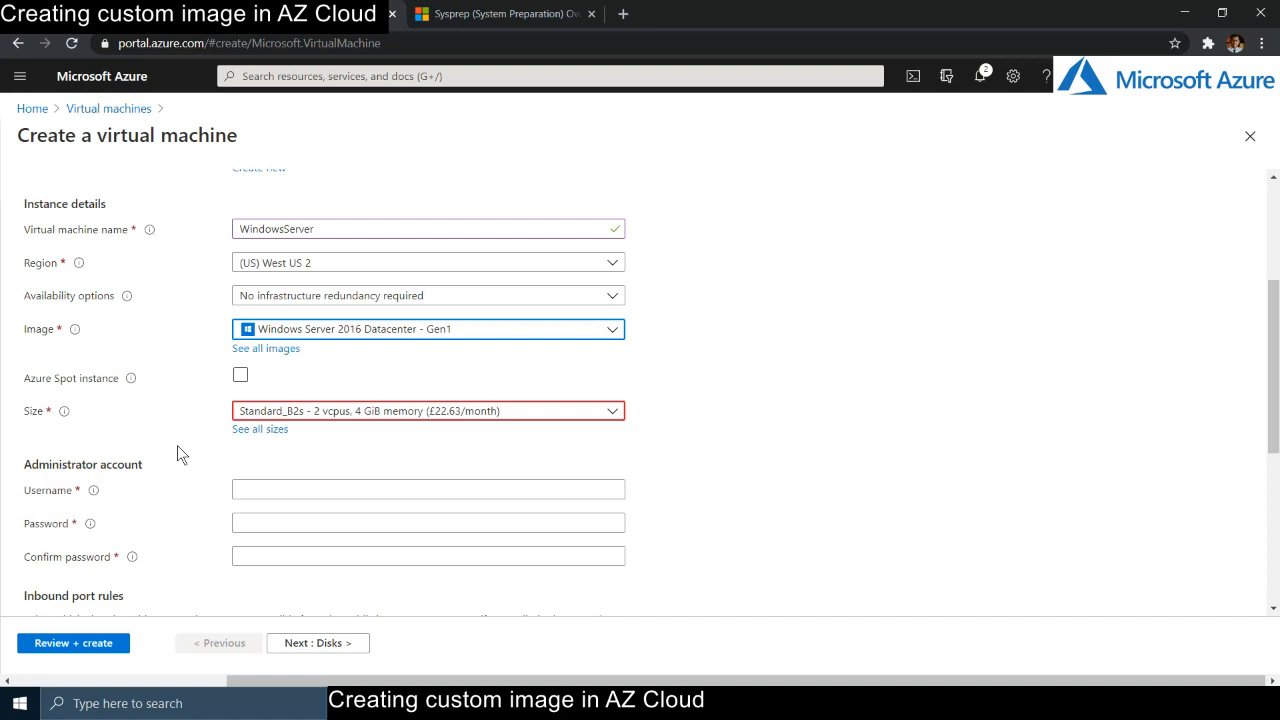
left_click(93, 375)
left_click(137, 442)
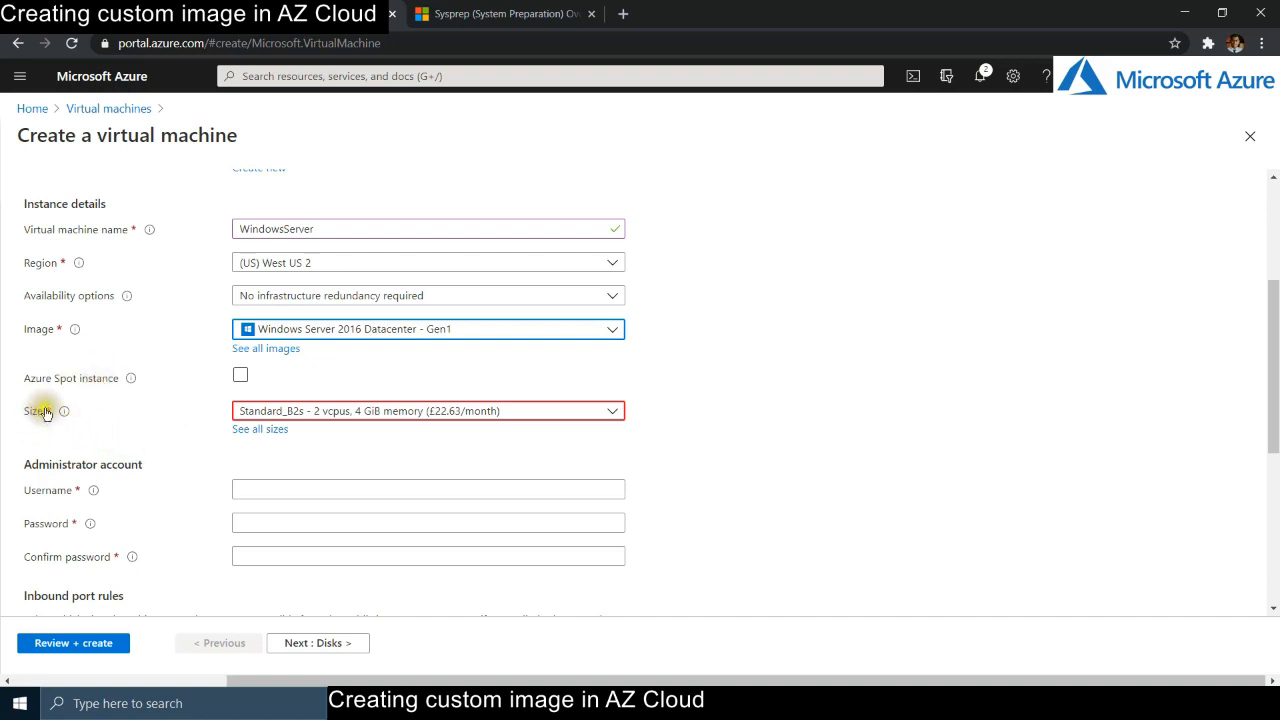
- Keep Standard_B2s from the full size list and begin the administrator username
left_click(262, 429)
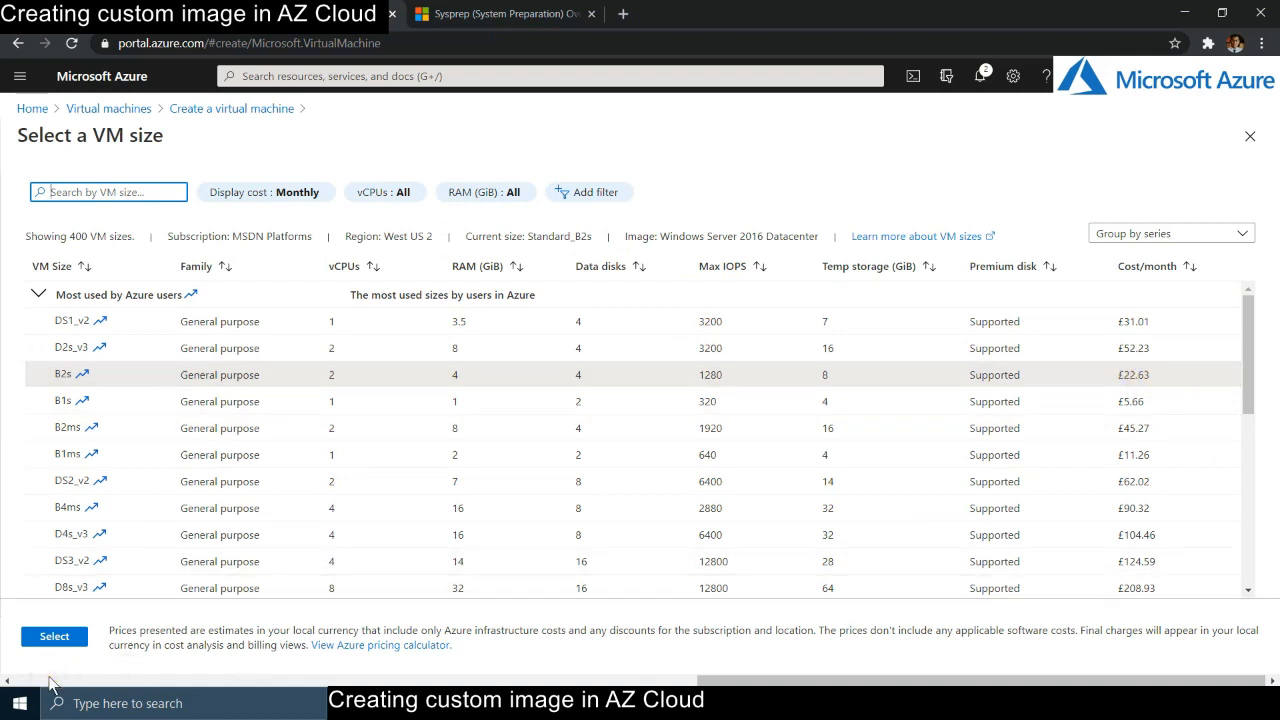
left_click(50, 638)
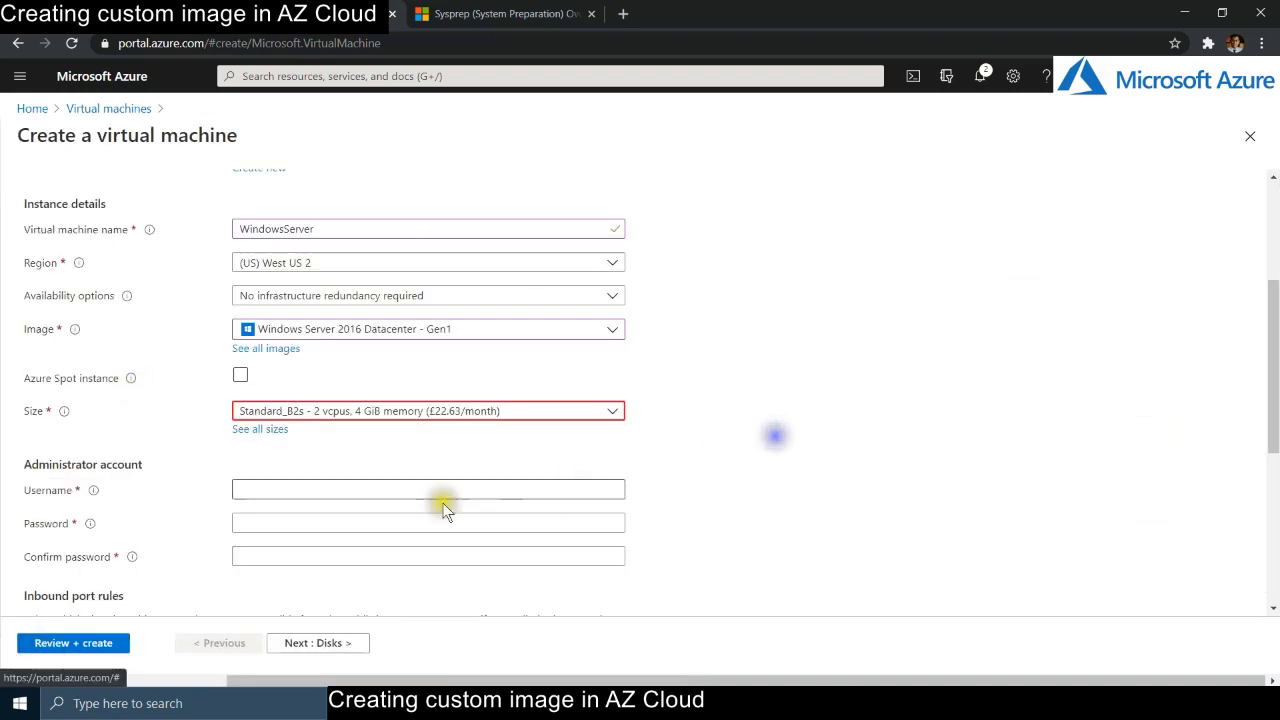
left_click(417, 490)
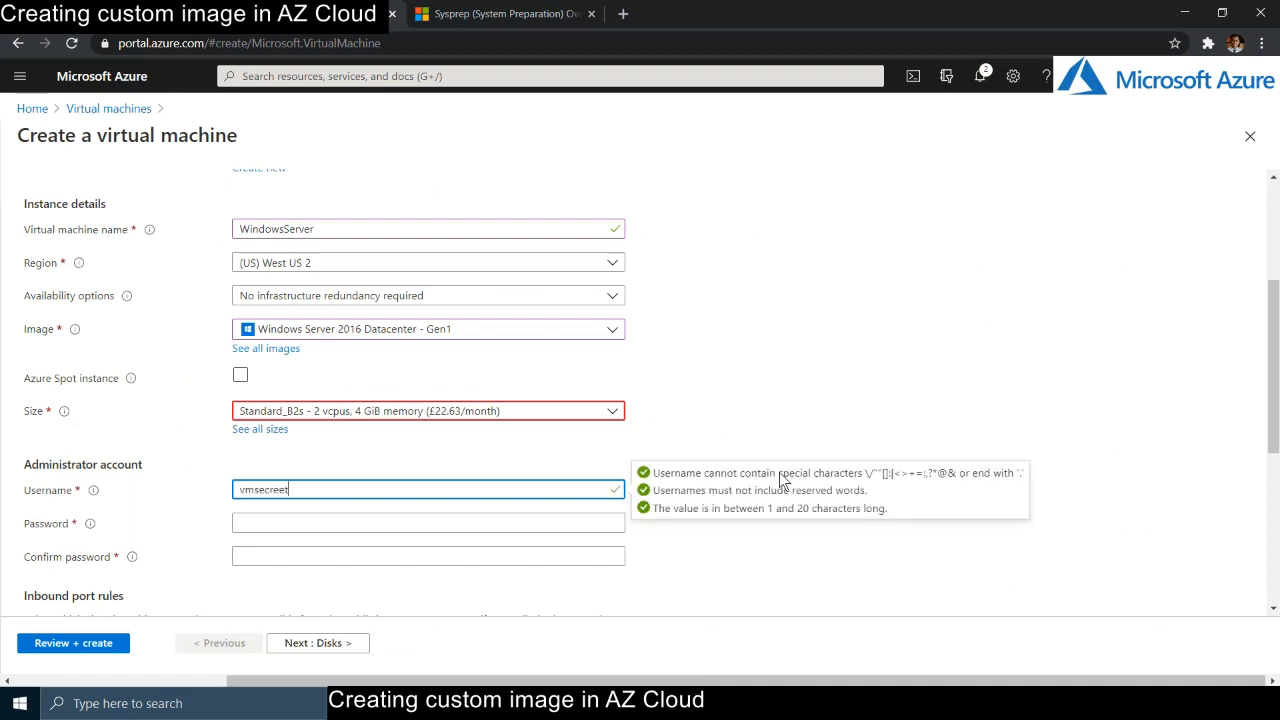
- Enter and confirm the administrator password, then move to the Disks settings
left_click(530, 521)
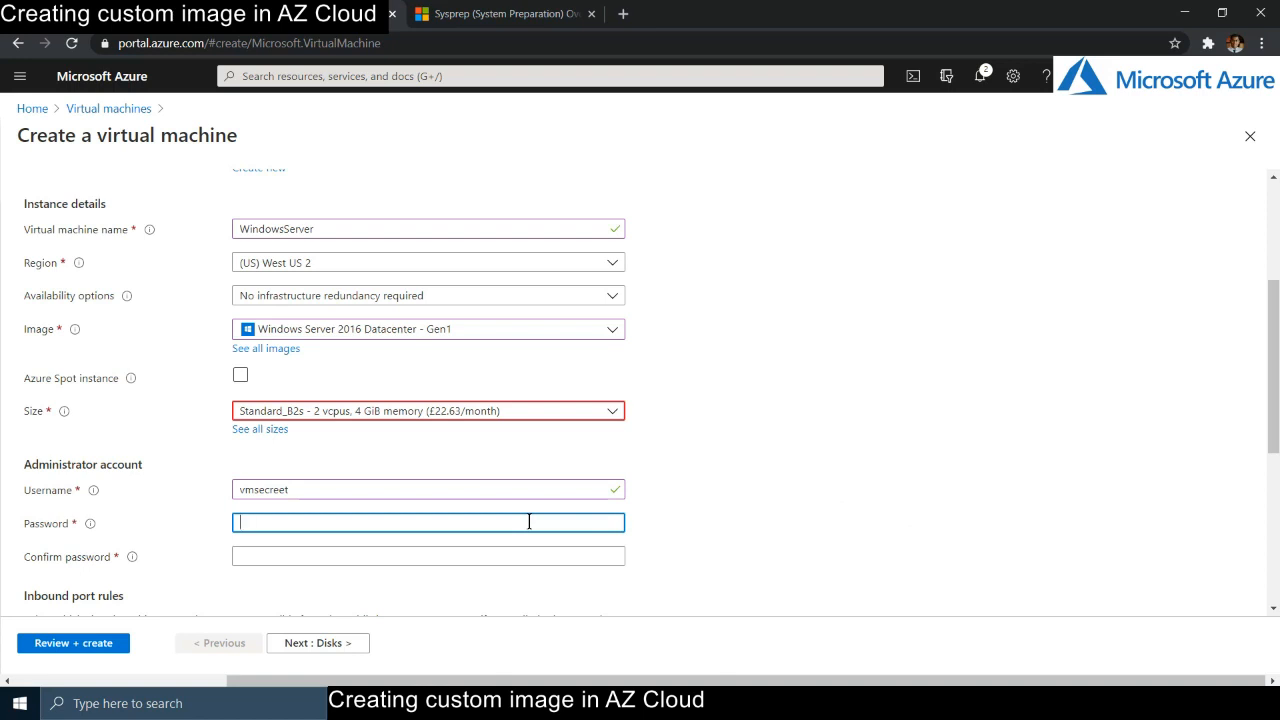
key("Tab")
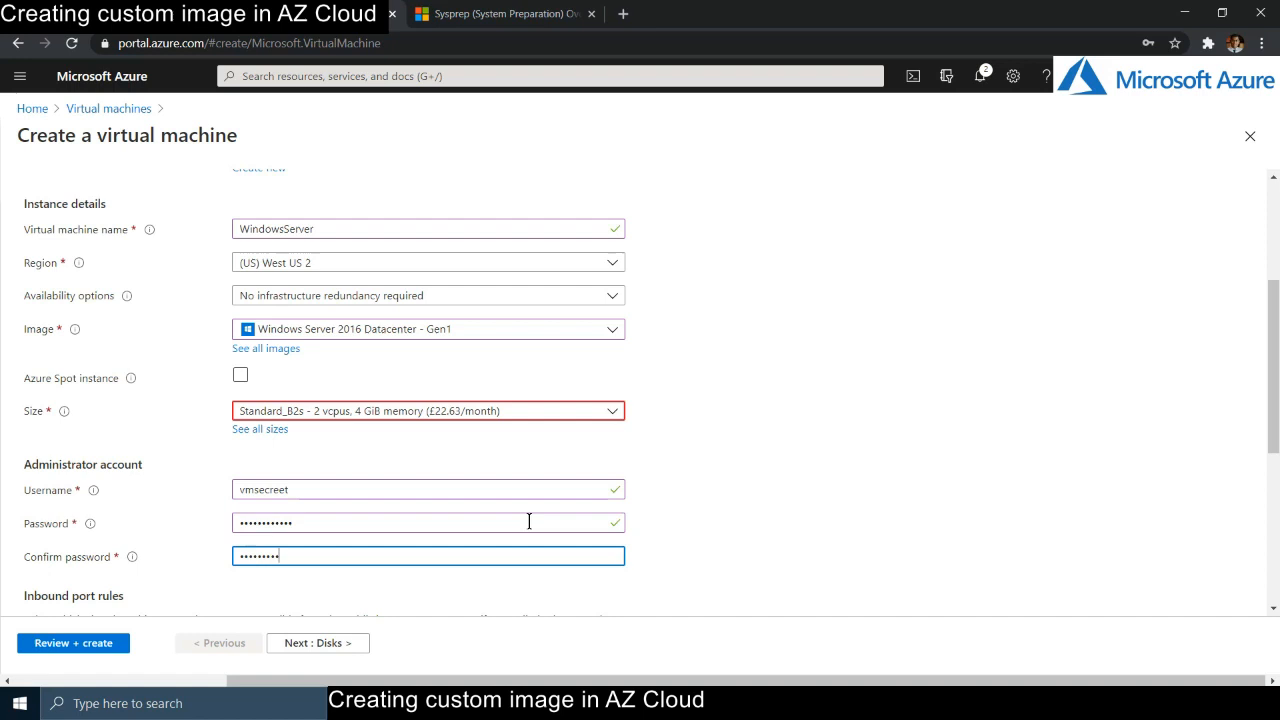
scroll(694, 489, "down", 3)
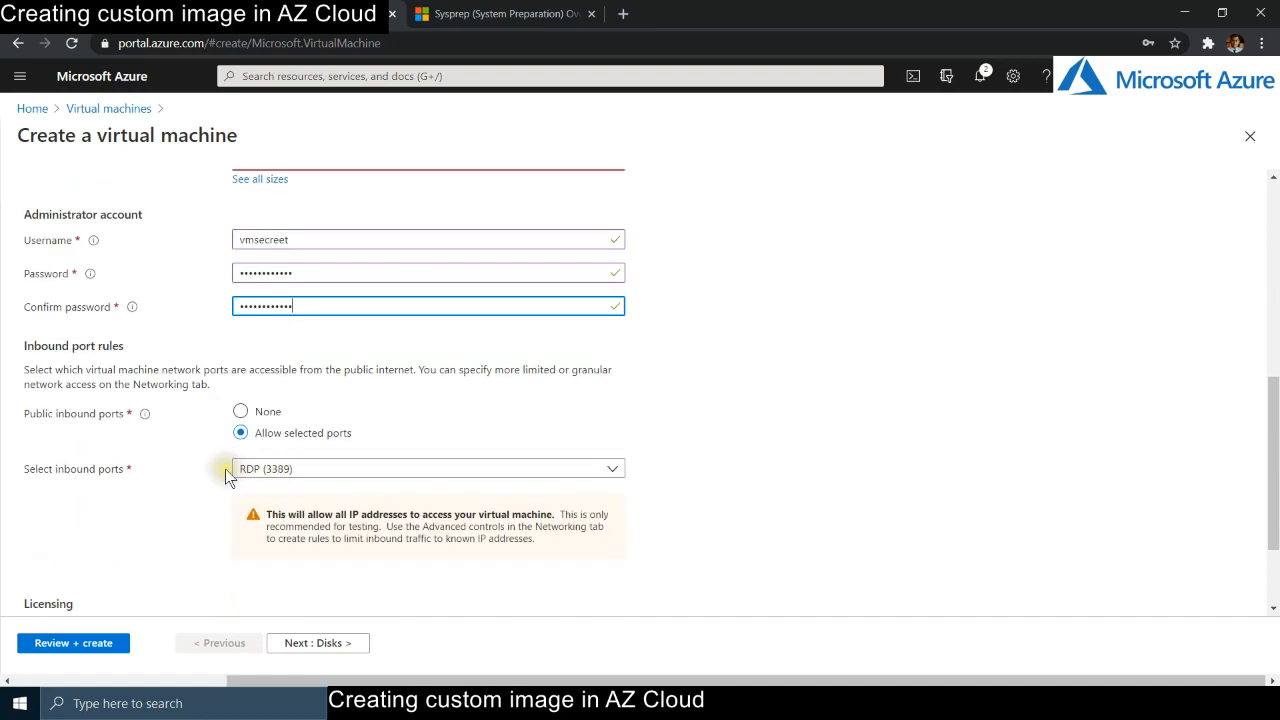
scroll(850, 497, "up", 5)
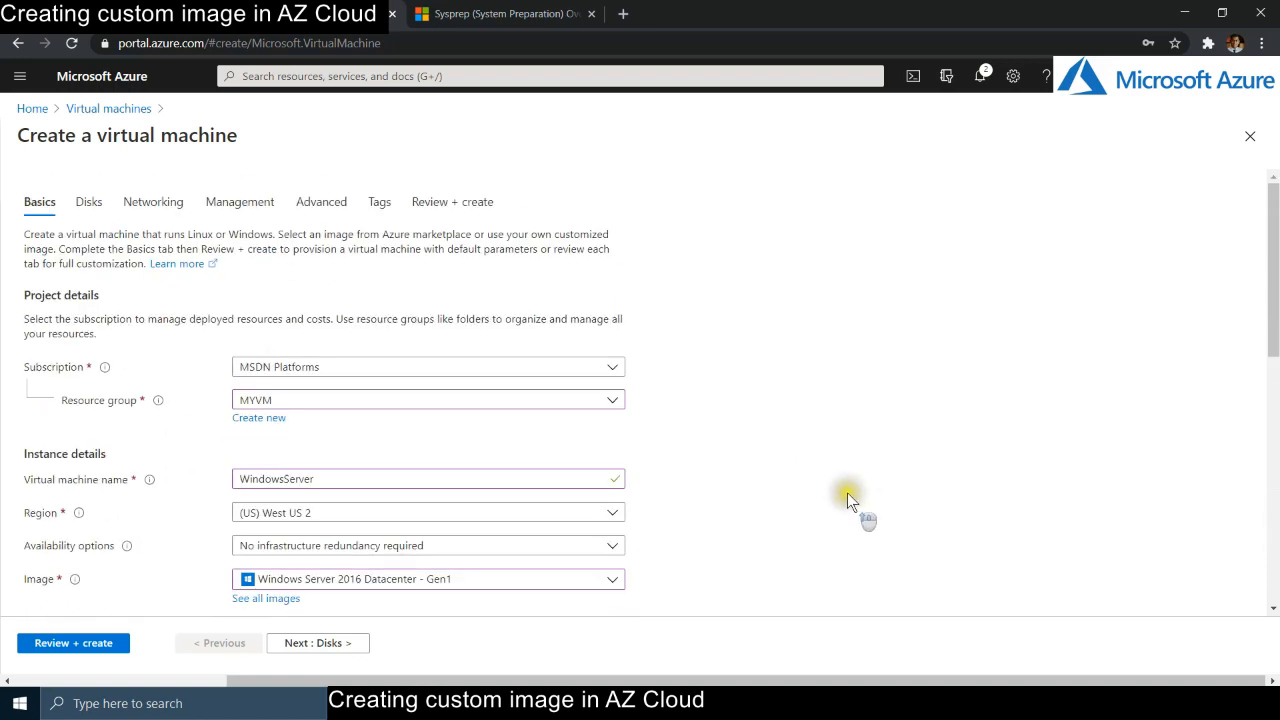
left_click(89, 201)
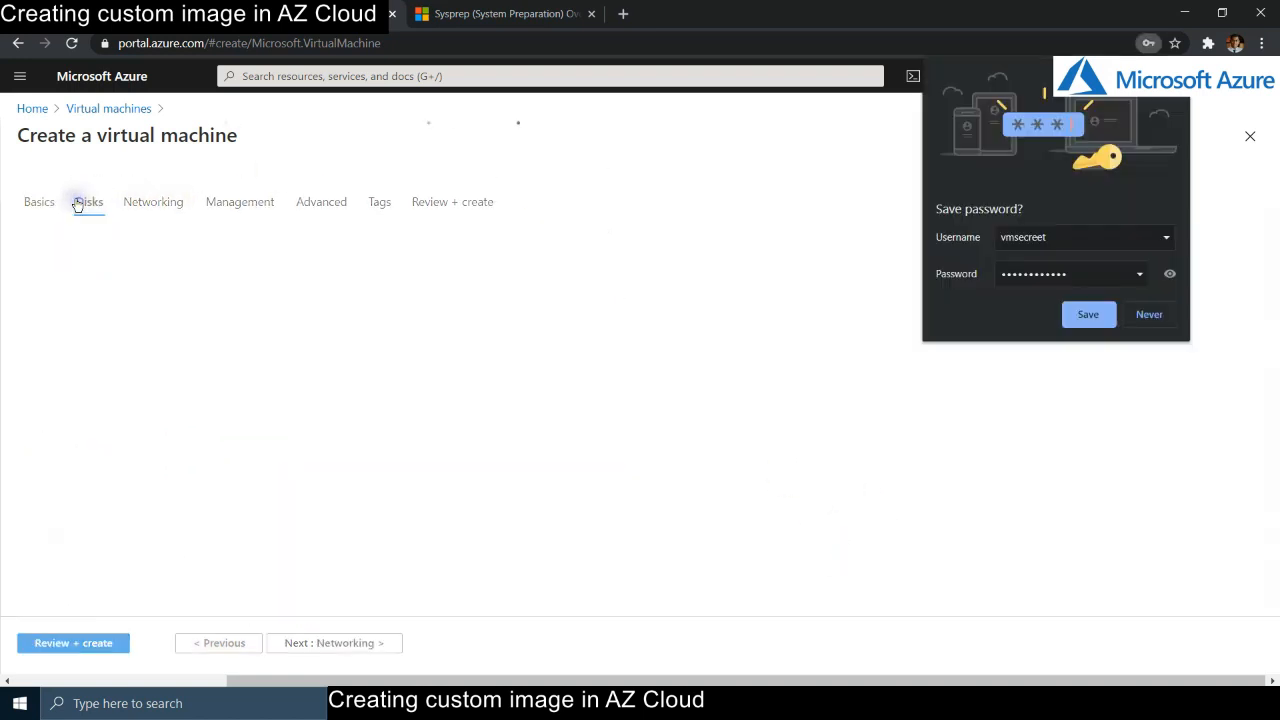
- Decline saving the password and switch the OS disk type to Standard SSD
left_click(1140, 313)
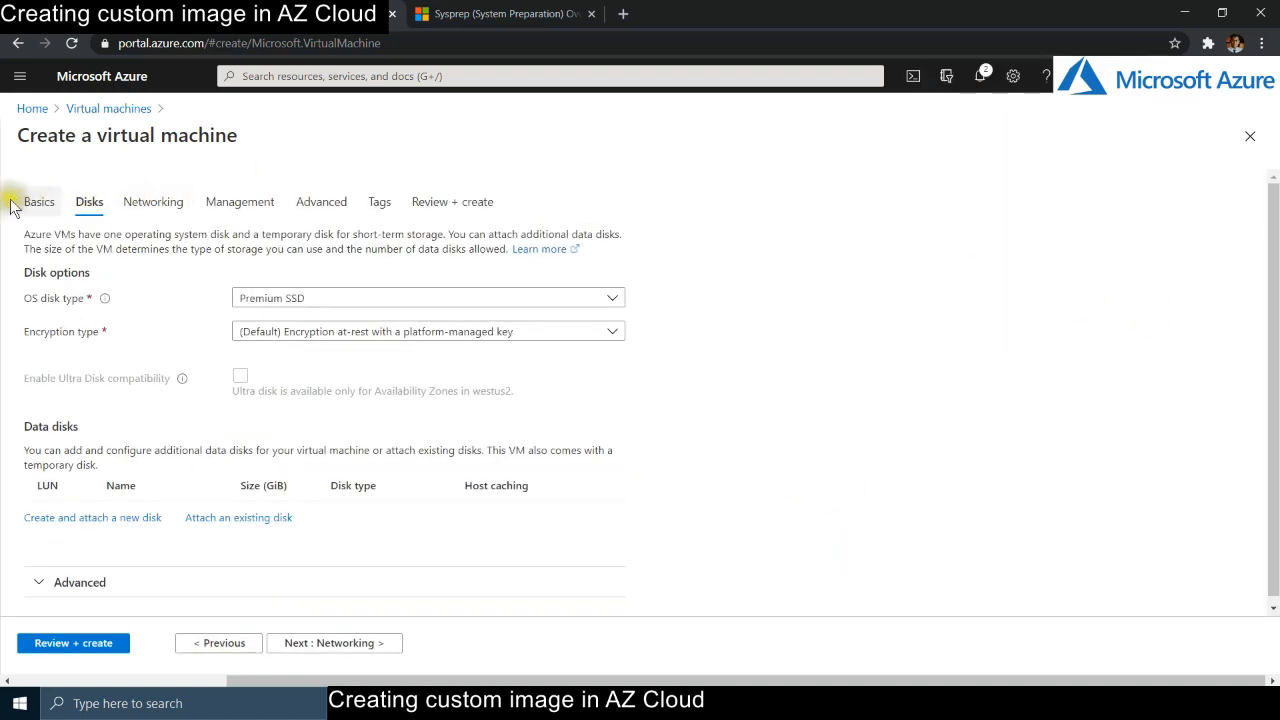
left_click(278, 300)
left_click(282, 346)
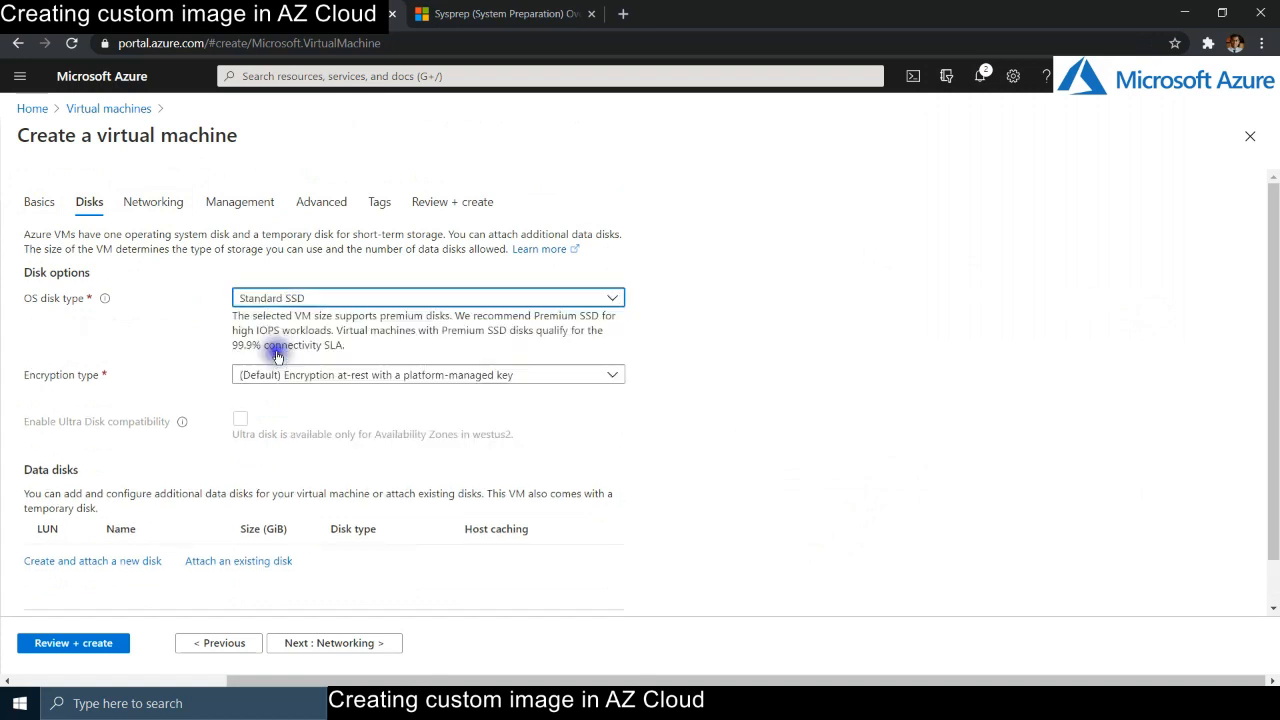
left_click(941, 441)
scroll(569, 428, "down", 1)
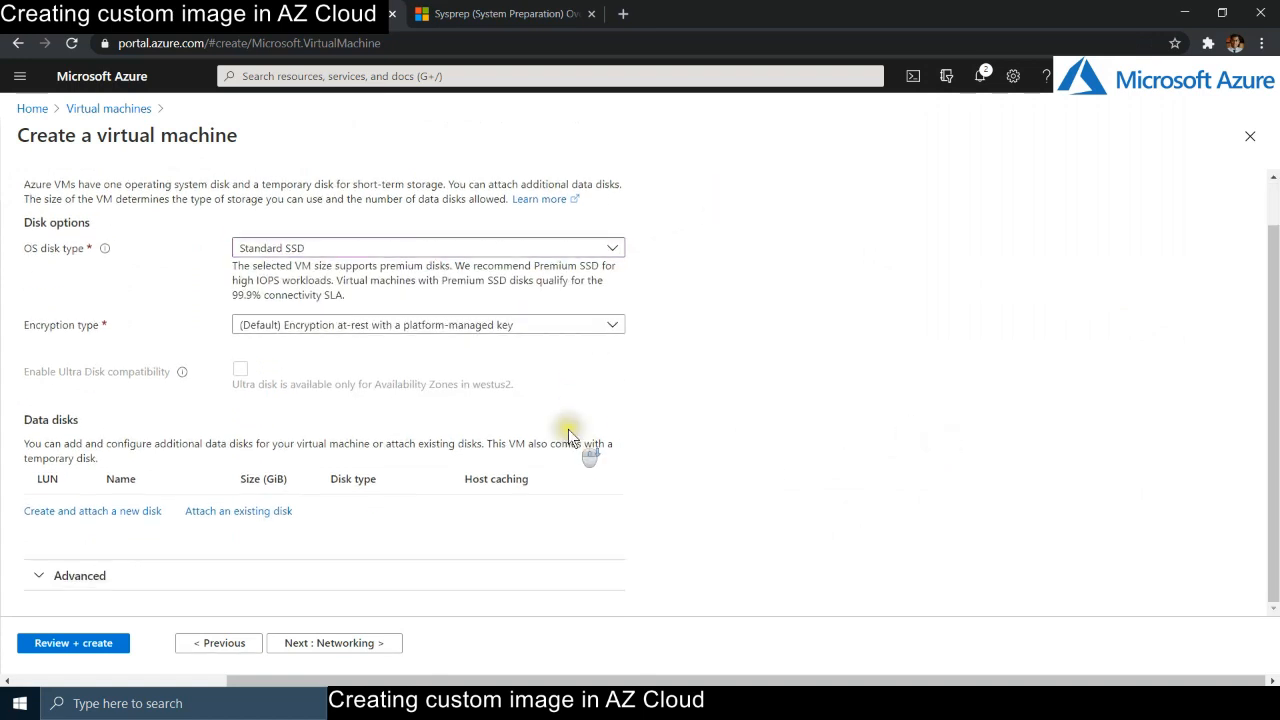
scroll(566, 433, "up", 1)
- Review the VM's networking settings
left_click(152, 201)
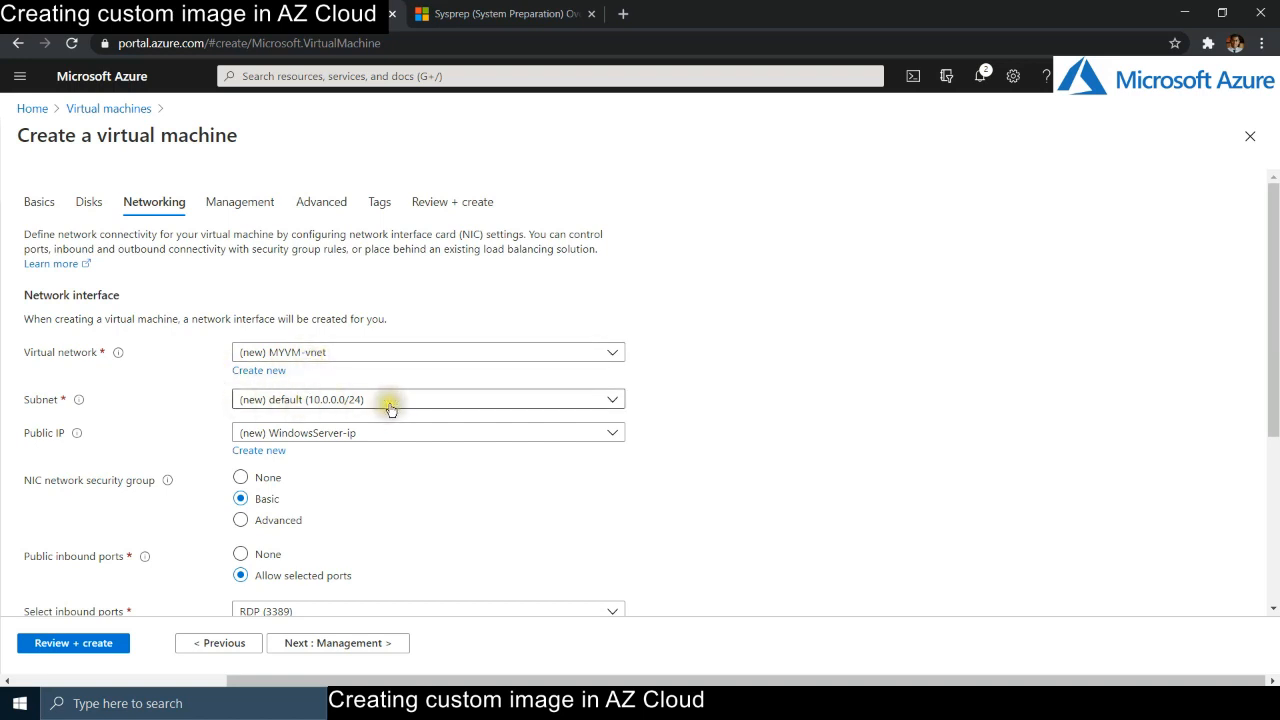
scroll(707, 514, "down", 3)
scroll(700, 513, "up", 2)
scroll(695, 511, "up", 1)
- Disable boot diagnostics under Management, then proceed through Advanced to Review + create
left_click(238, 205)
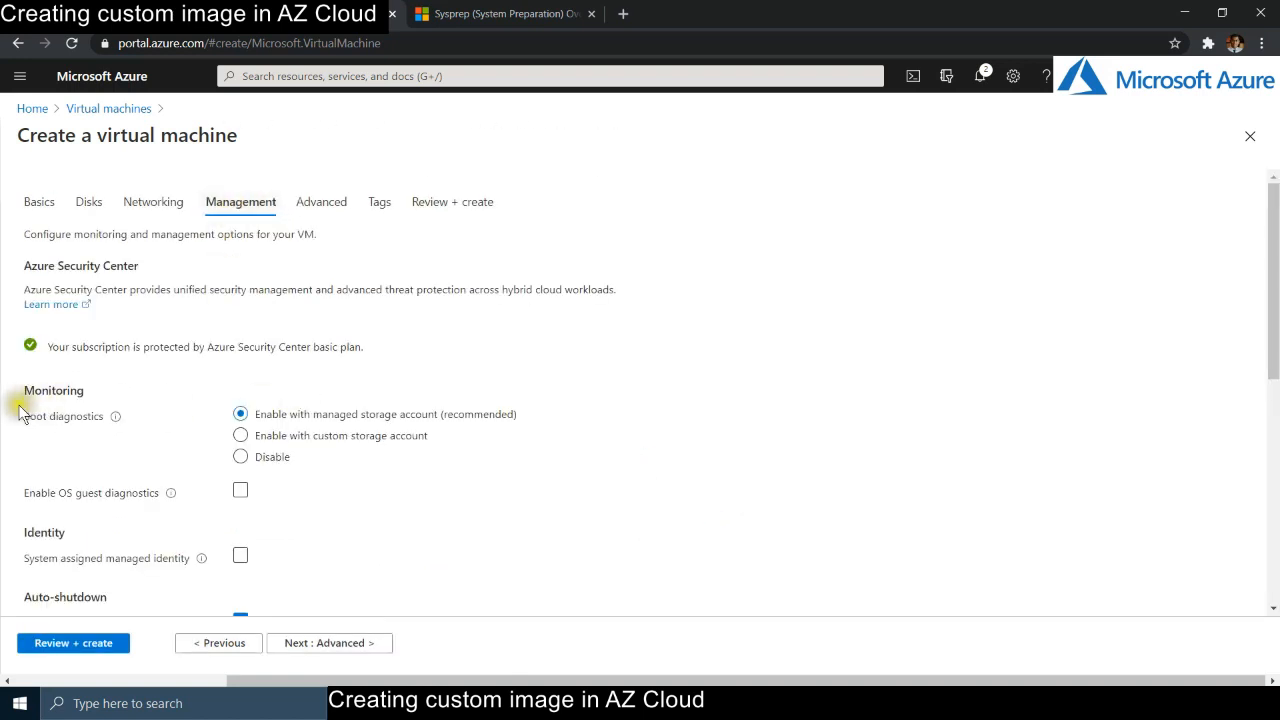
left_click(268, 456)
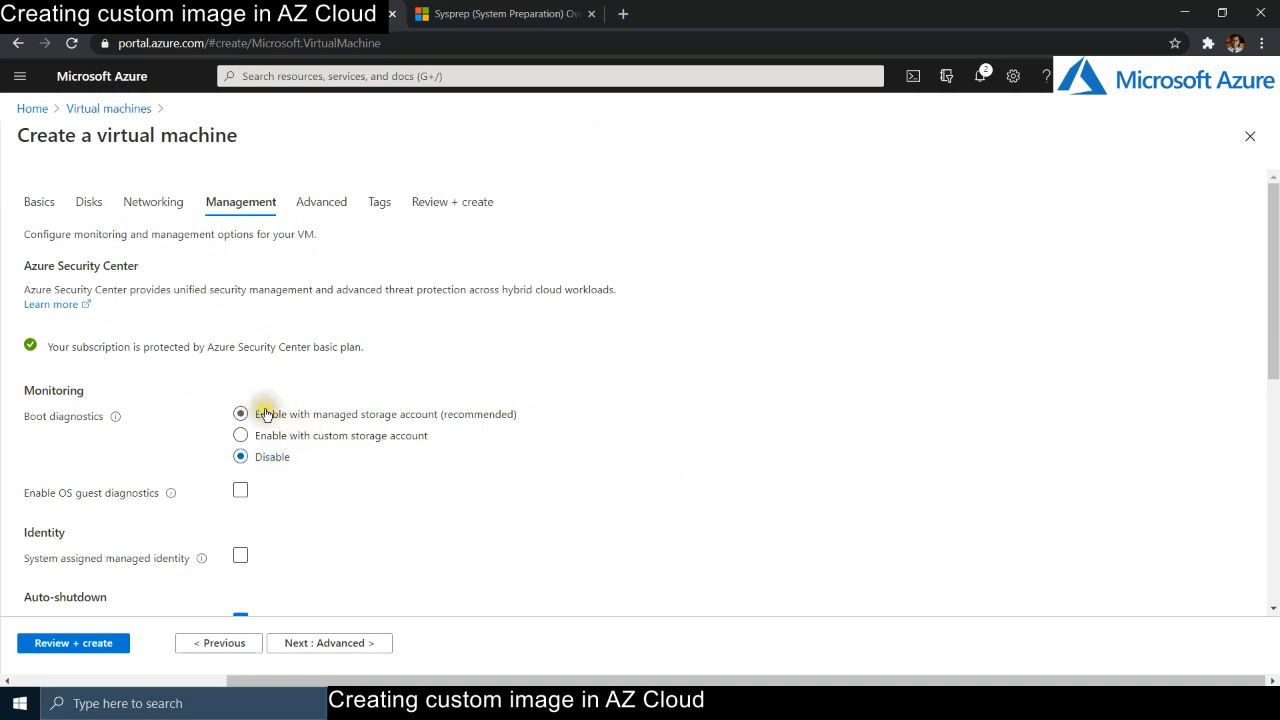
scroll(566, 375, "down", 3)
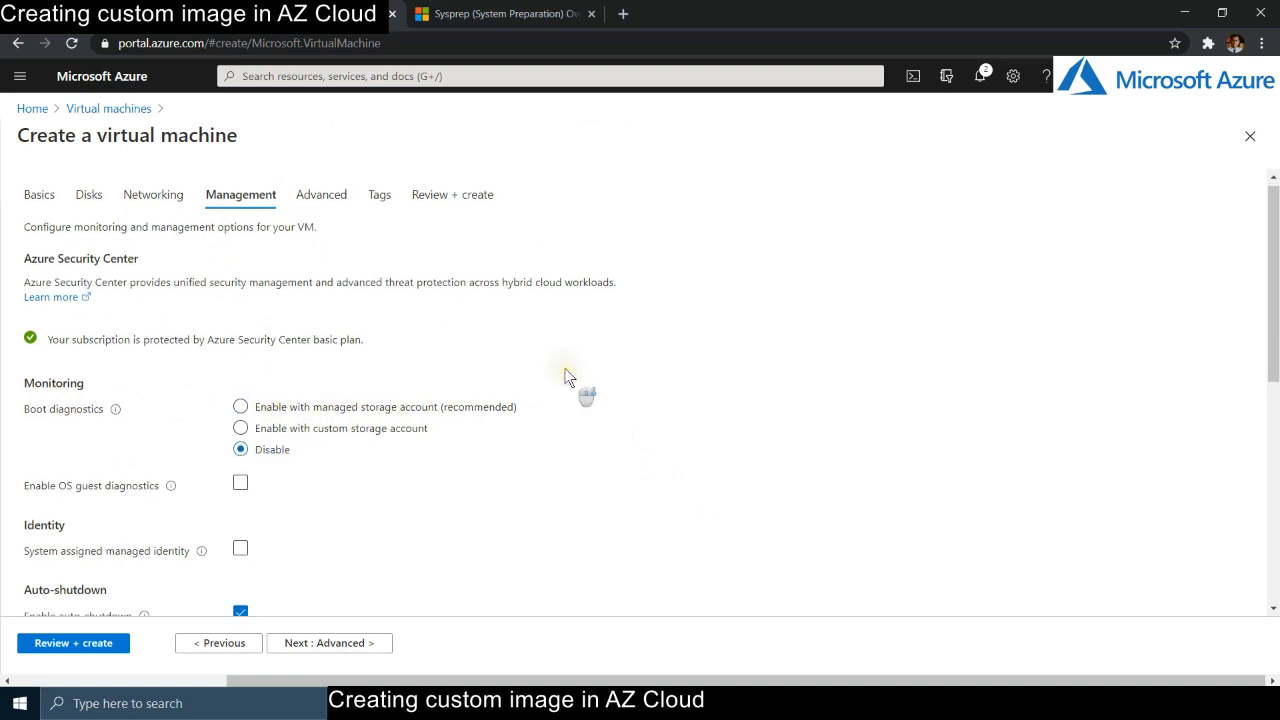
scroll(532, 385, "up", 3)
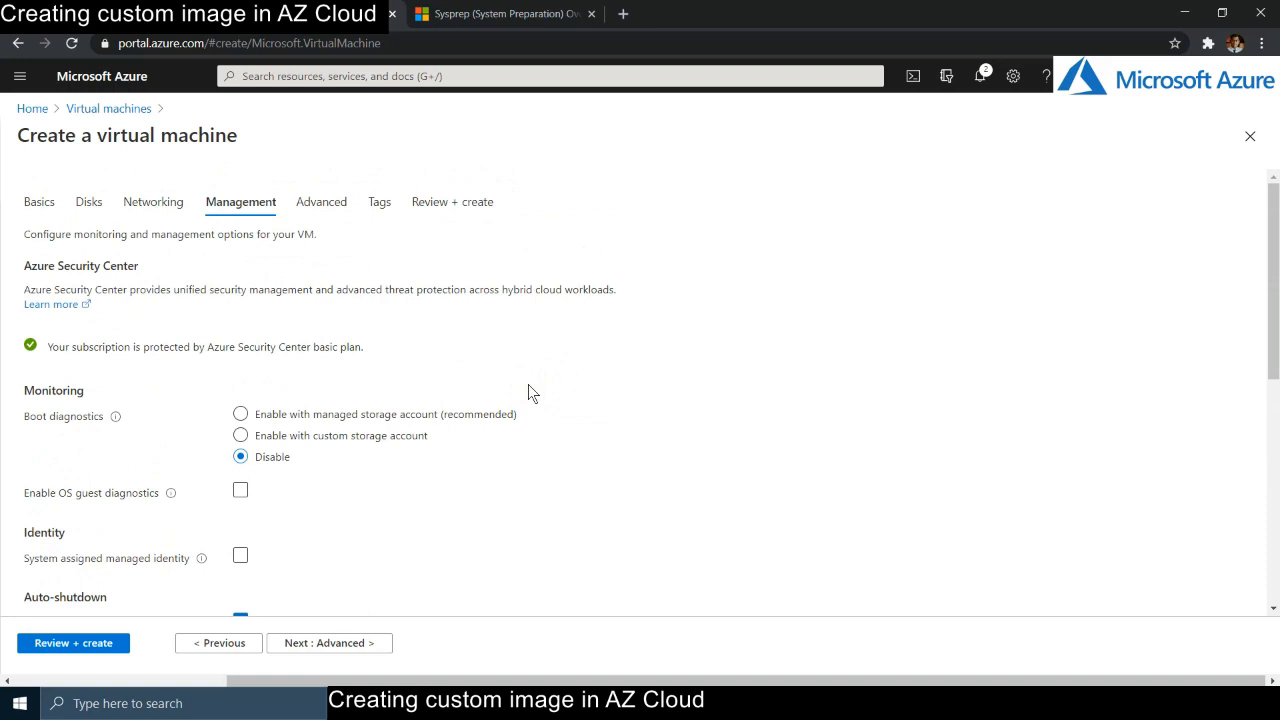
left_click(321, 207)
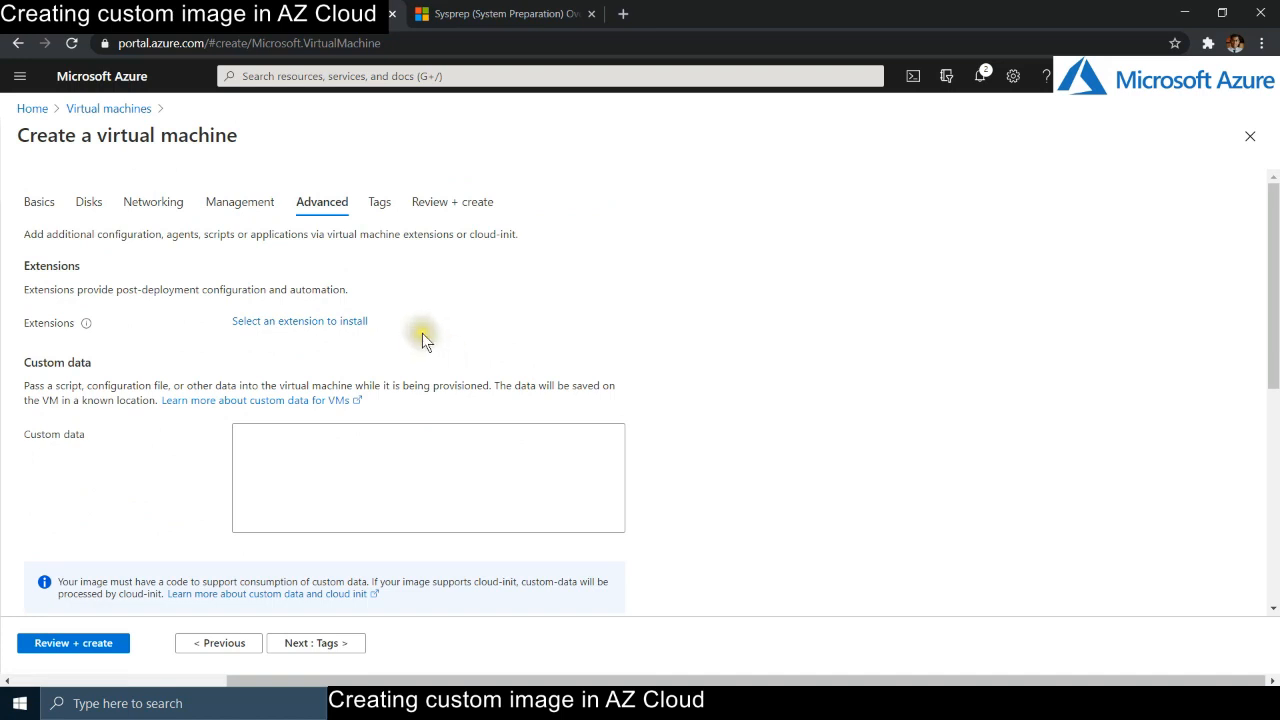
left_click(447, 211)
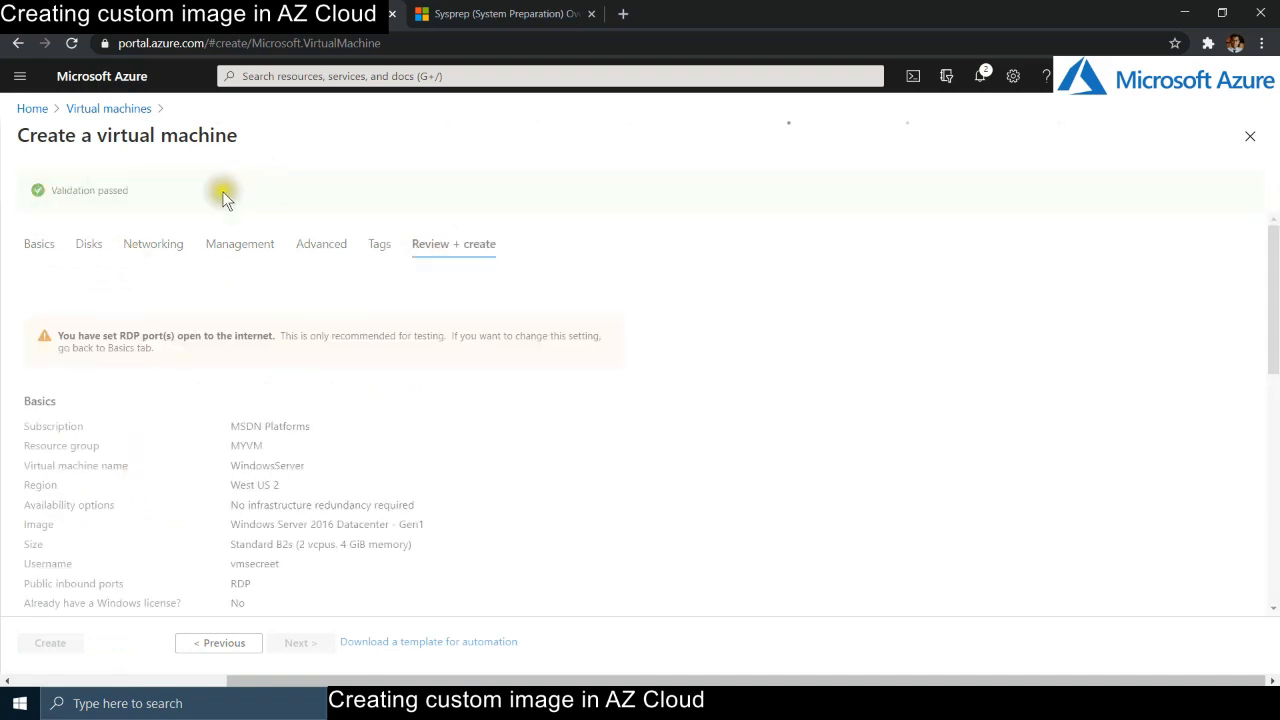
- Note the 0.0310 GBP/hr price, create the WindowsServer VM and open its resource page
left_click_drag(320, 348, 246, 352)
left_click(760, 343)
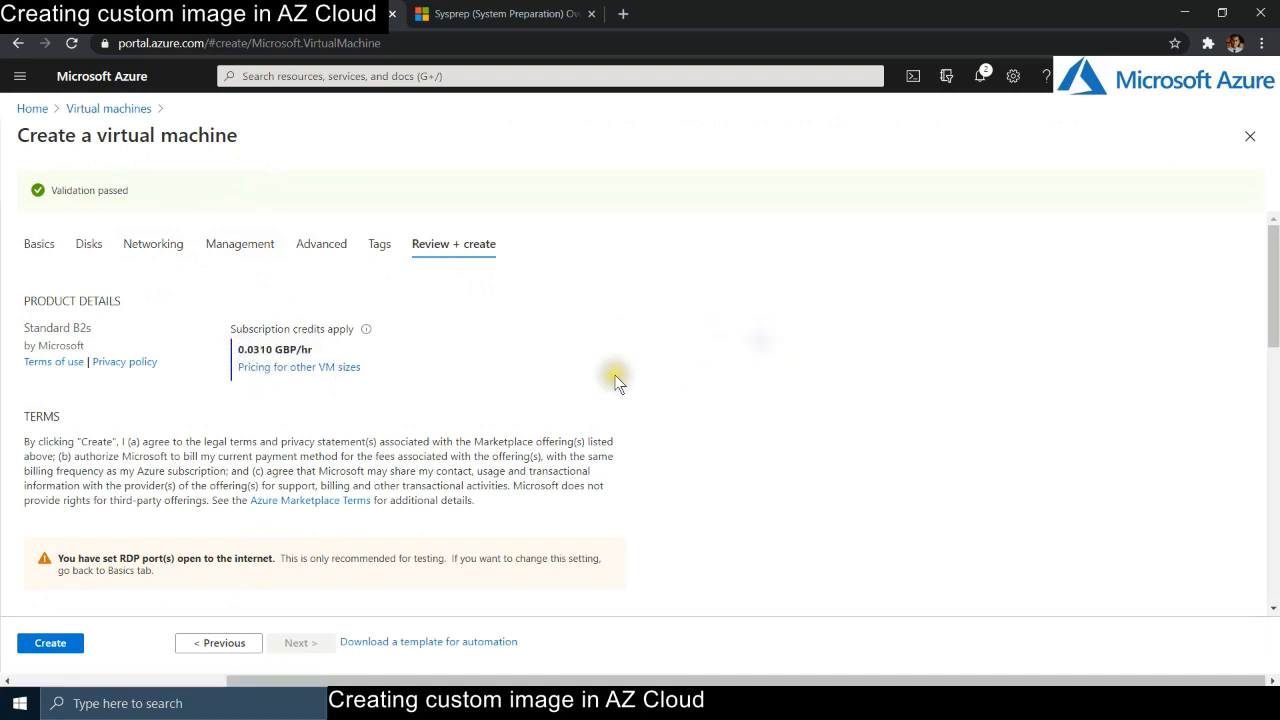
scroll(609, 374, "down", 3)
left_click(61, 651)
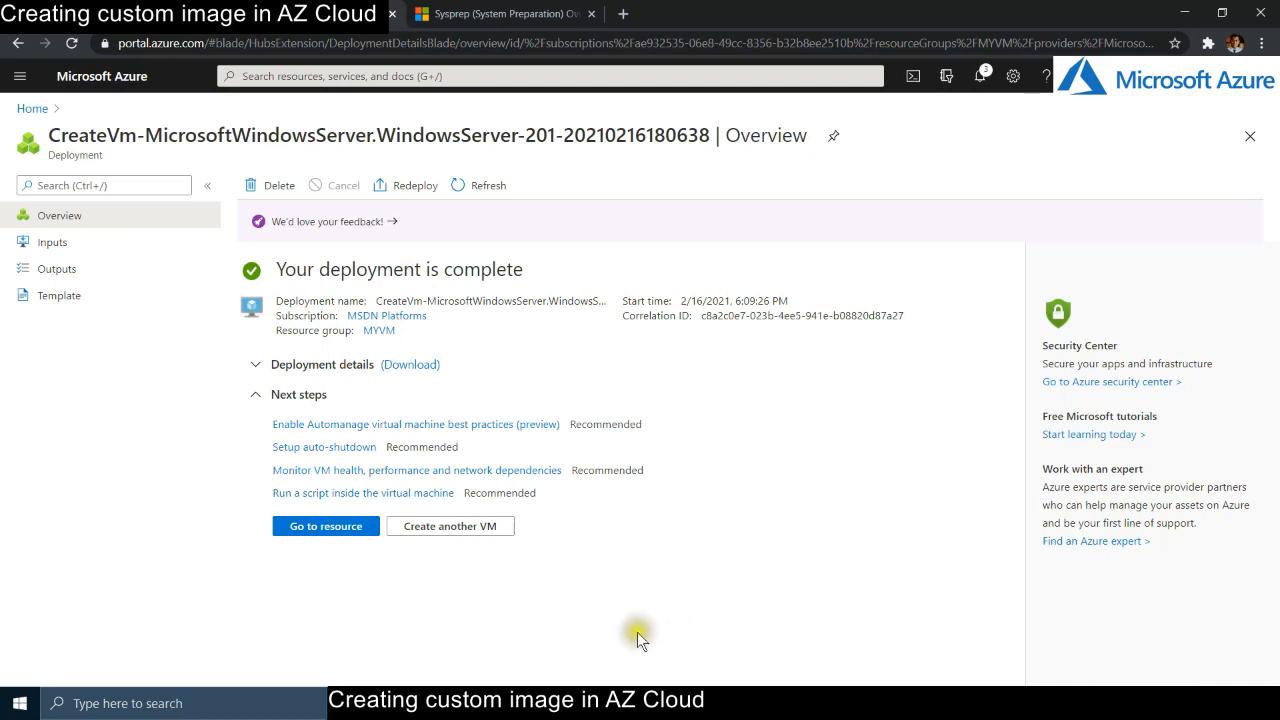
left_click(298, 531)
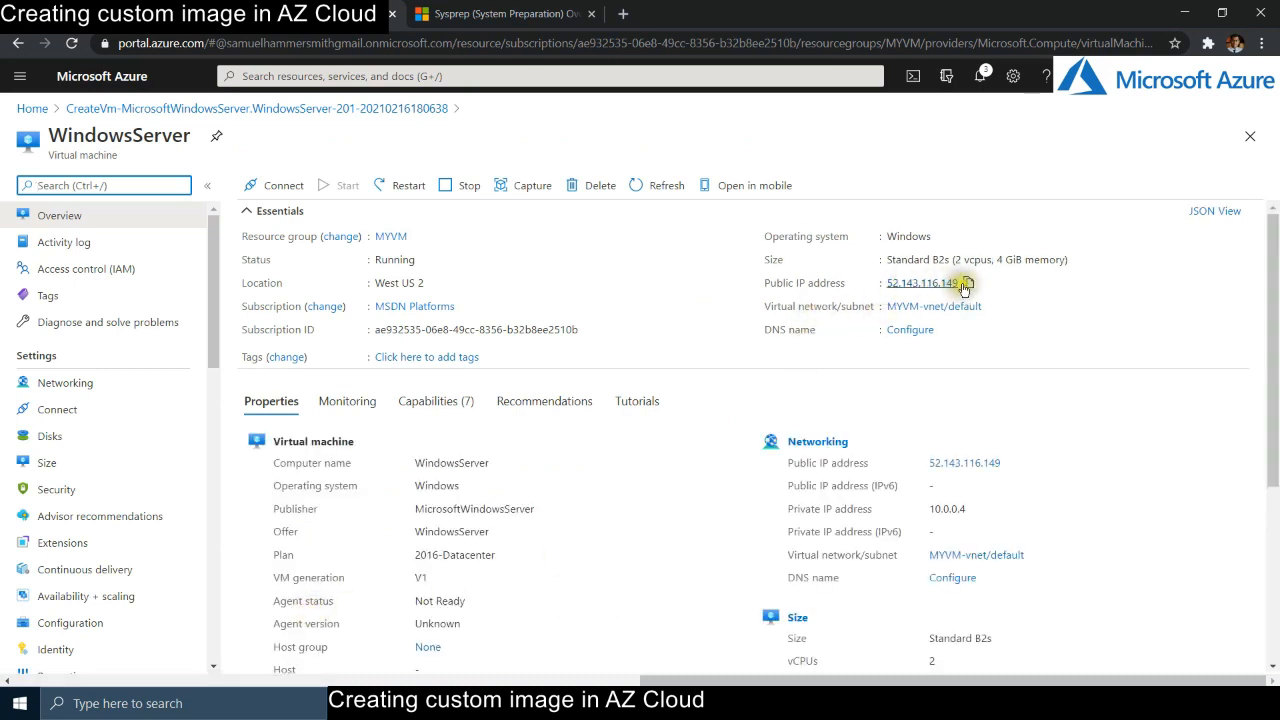
- Copy the public IP 52.143.116.149 into Remote Desktop Connection and connect
left_click(966, 284)
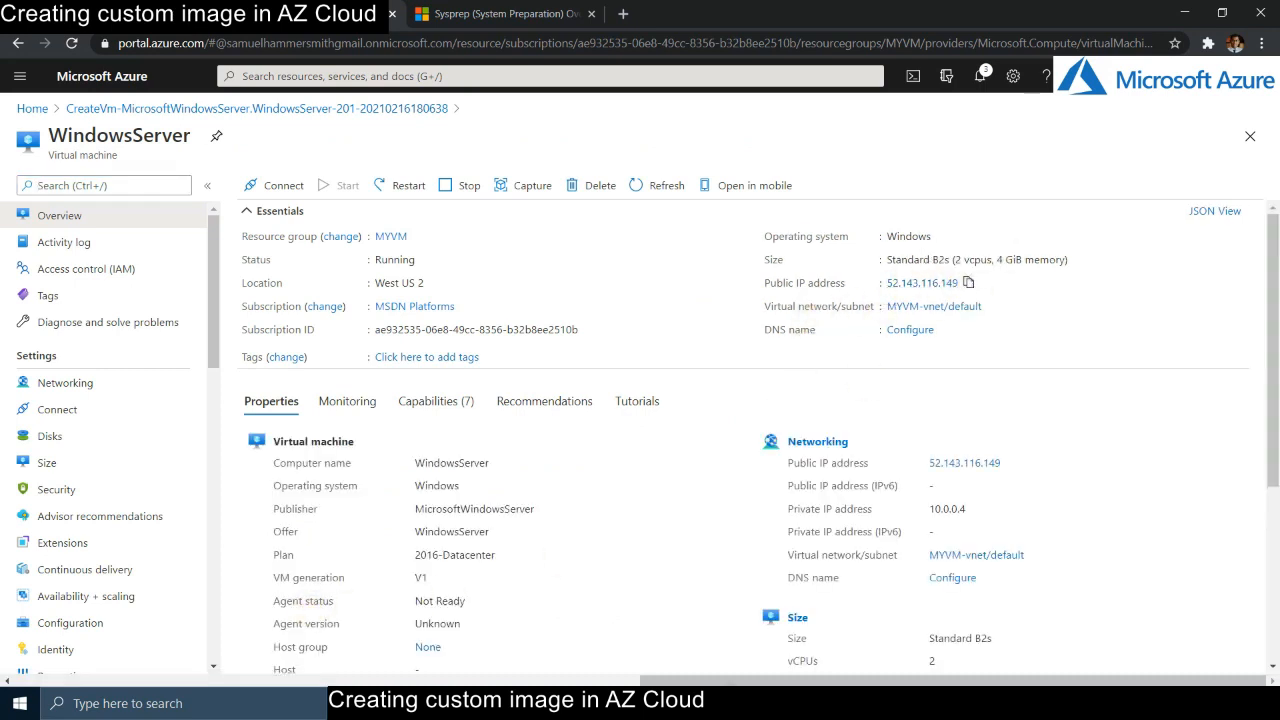
left_click(670, 221)
key("ctrl+v")
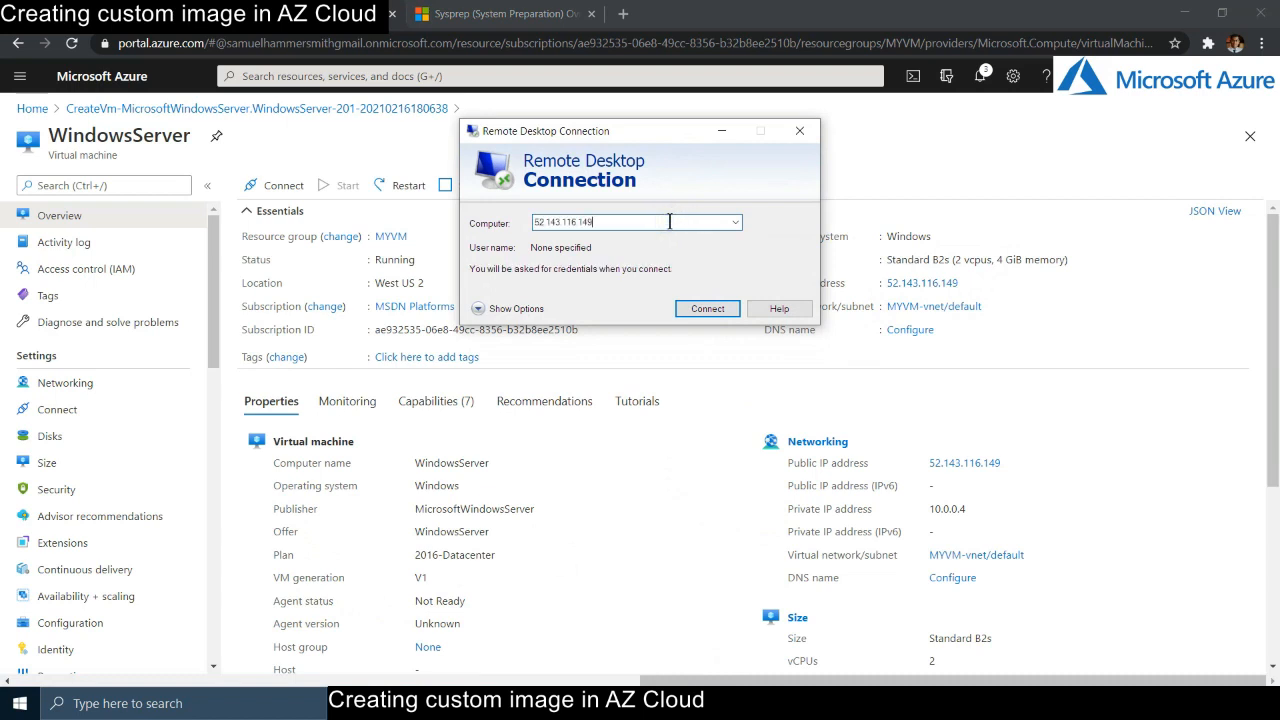
key("Return")
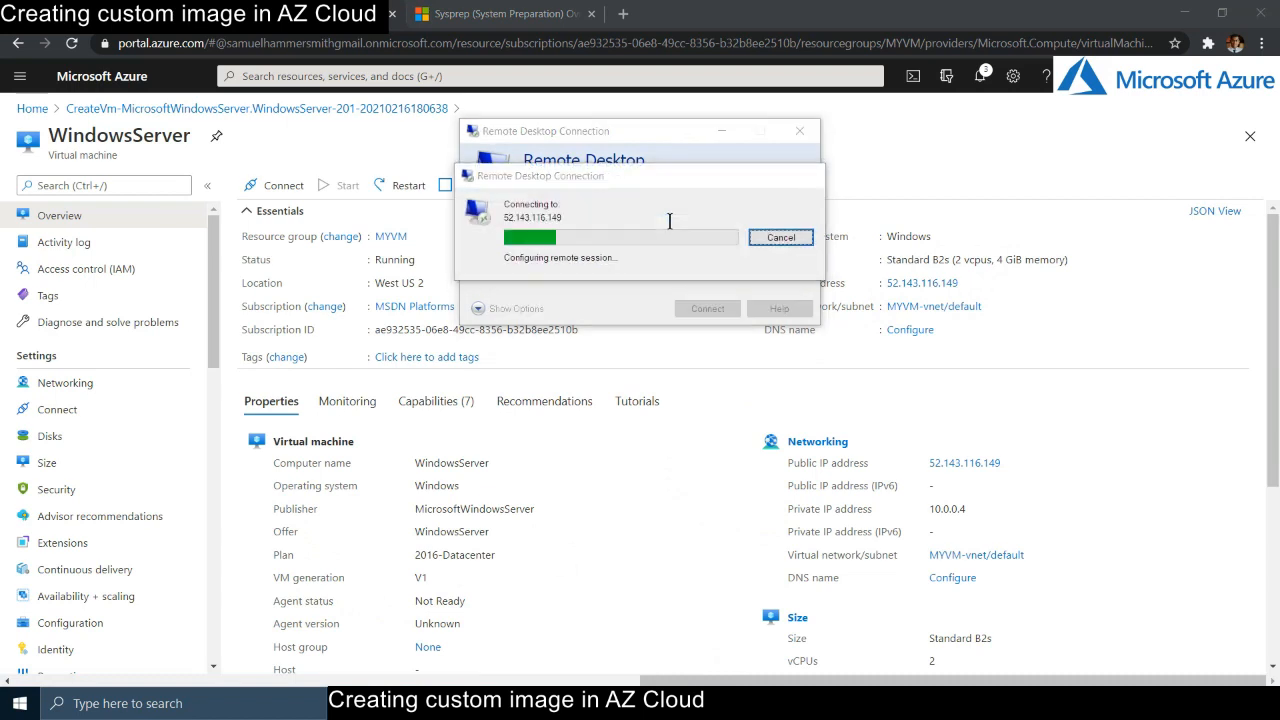
- Sign in with the admin username and password, retrying the password, and accept the certificate warning
type("vmsecreet")
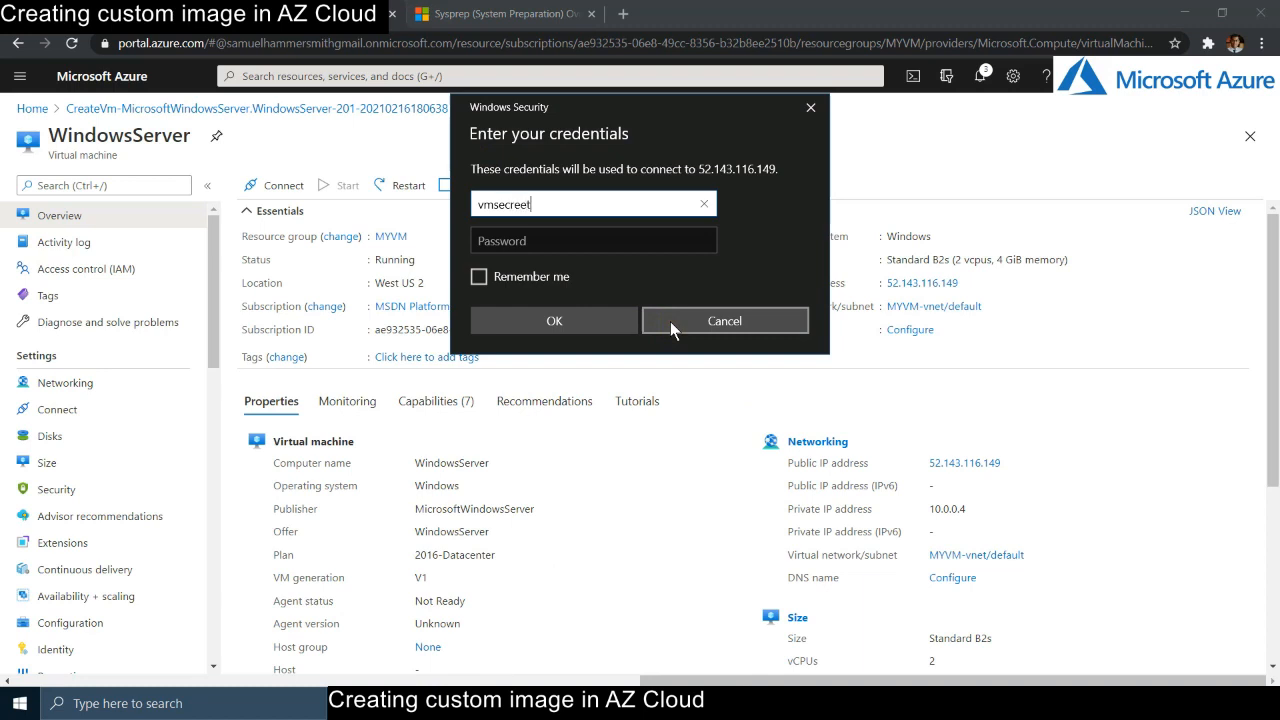
key("Tab")
type("•••••••••••")
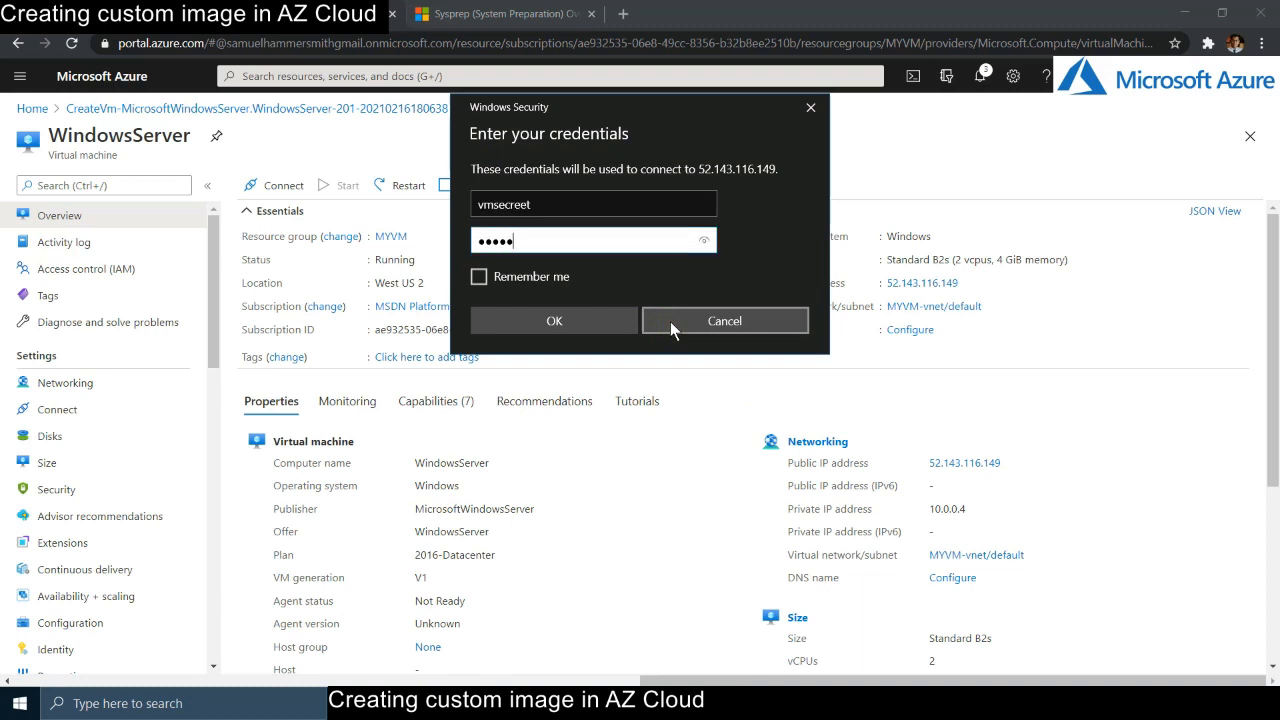
key("Return")
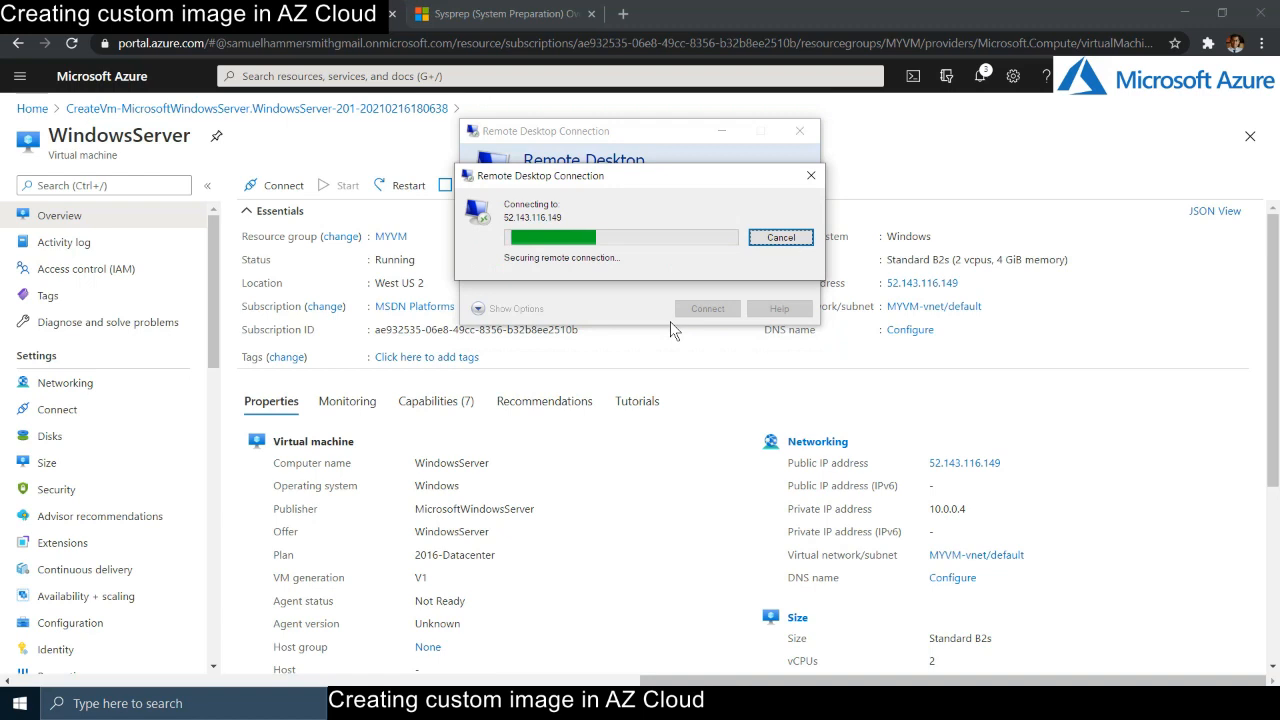
type("•••••••••••")
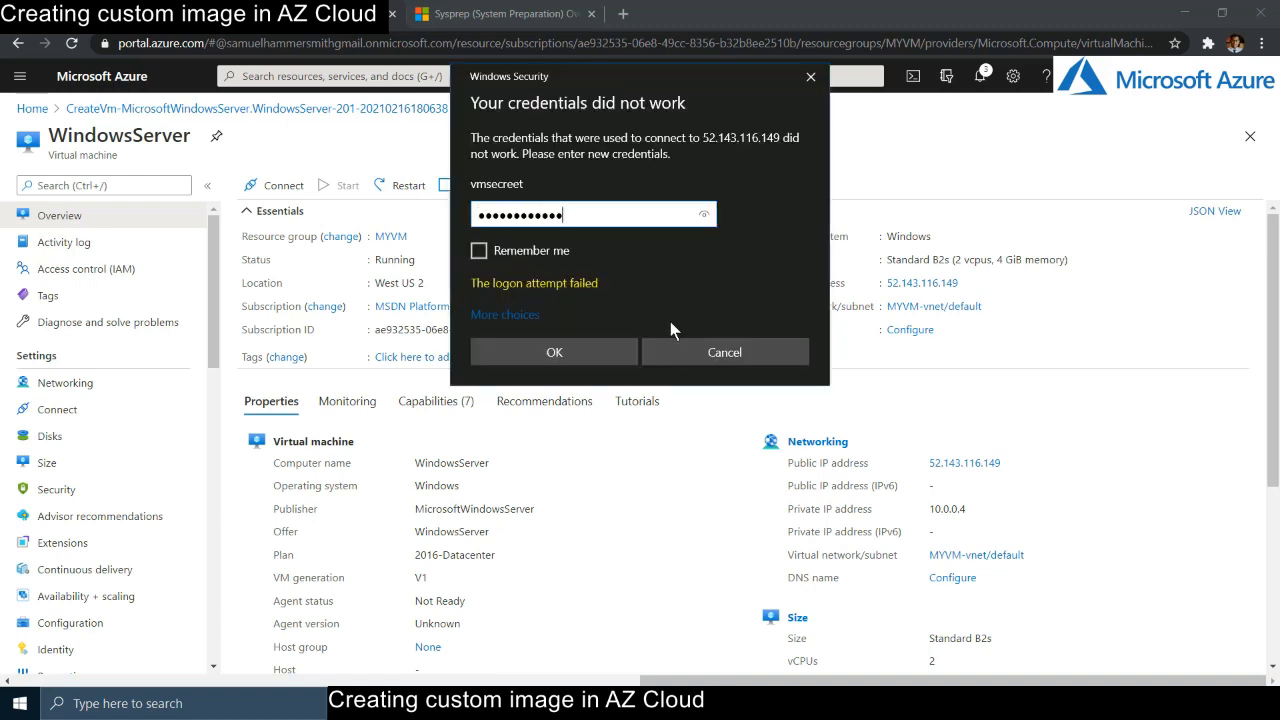
key("Return")
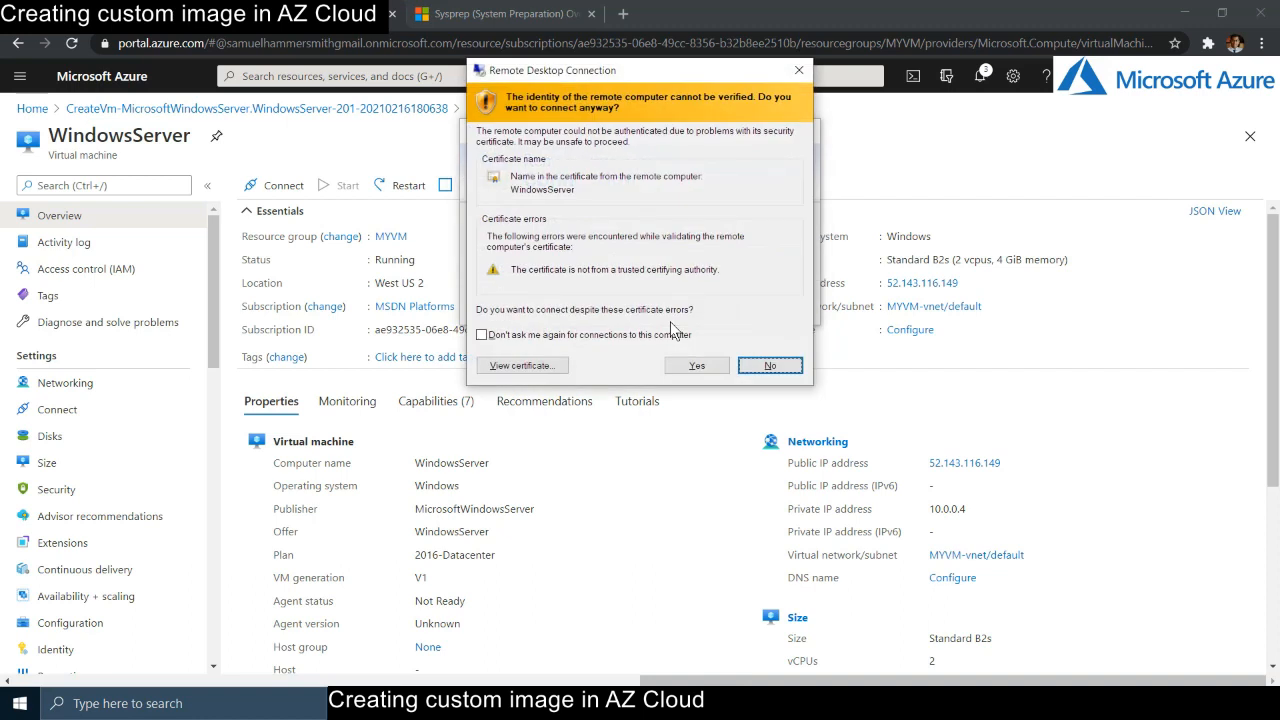
left_click(699, 366)
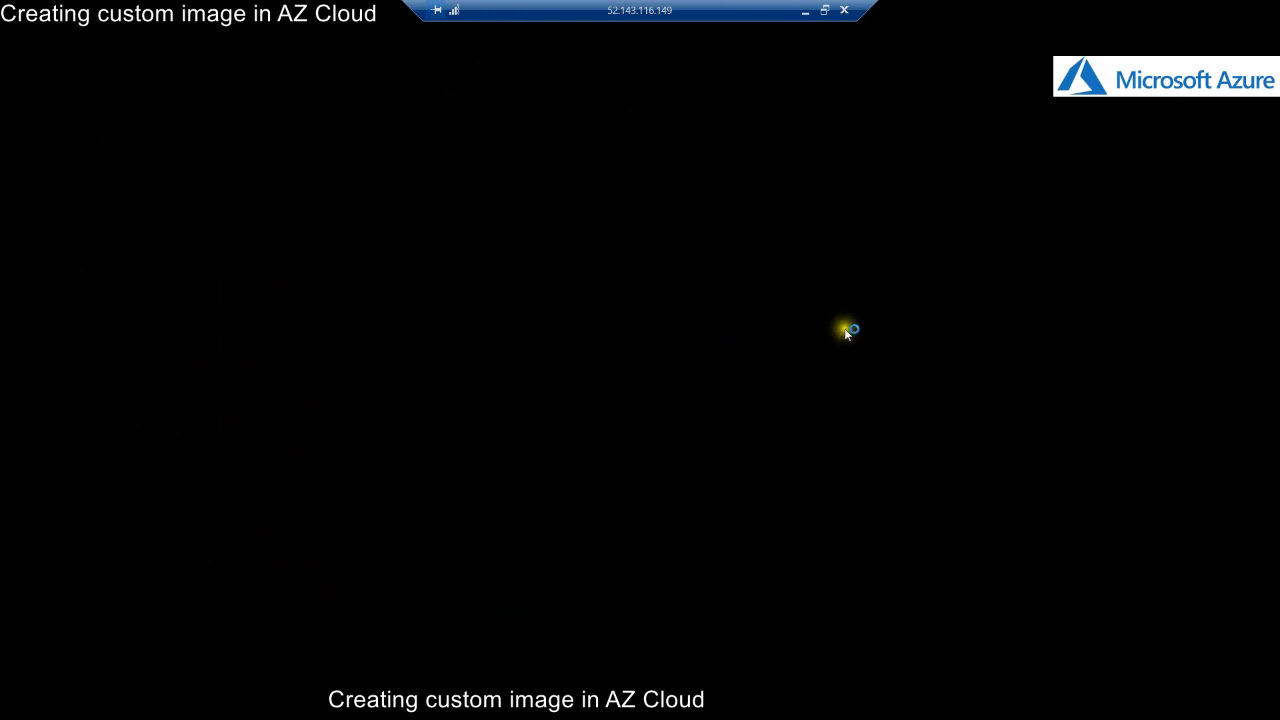
- Minimize the remote session to check the portal, then restore it from the taskbar
left_click(807, 11)
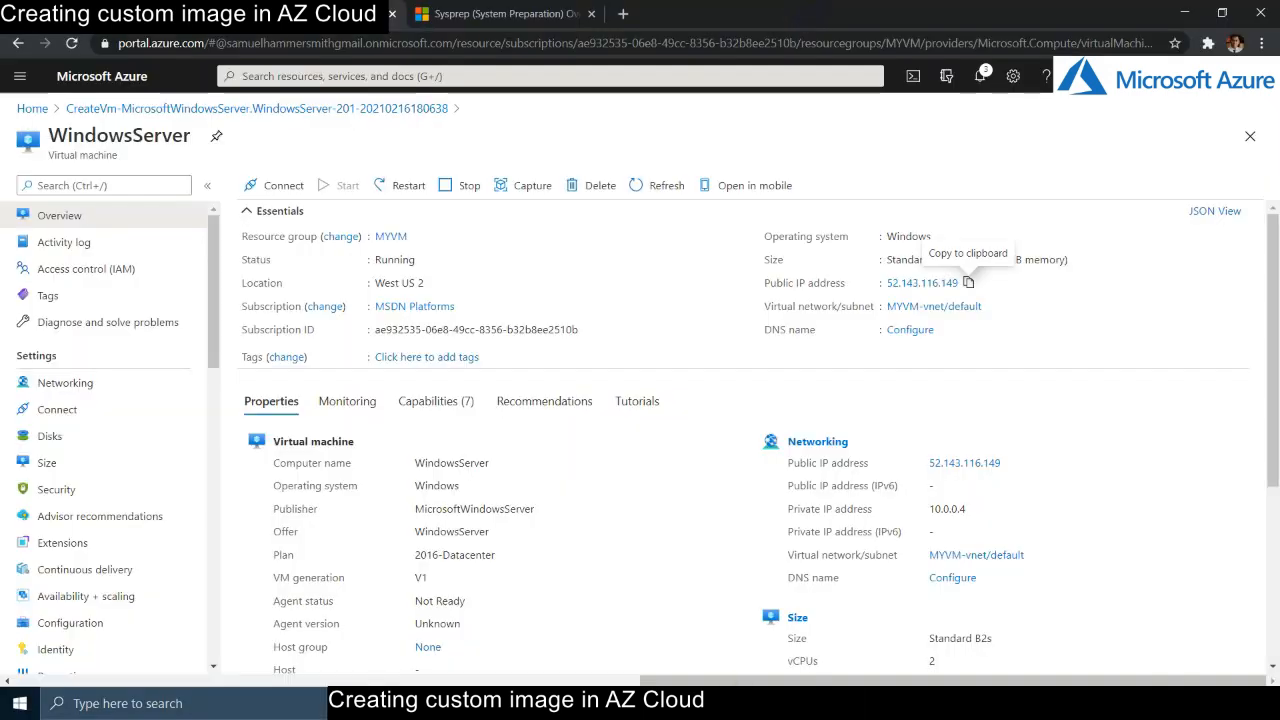
left_click(680, 610)
left_click(480, 520)
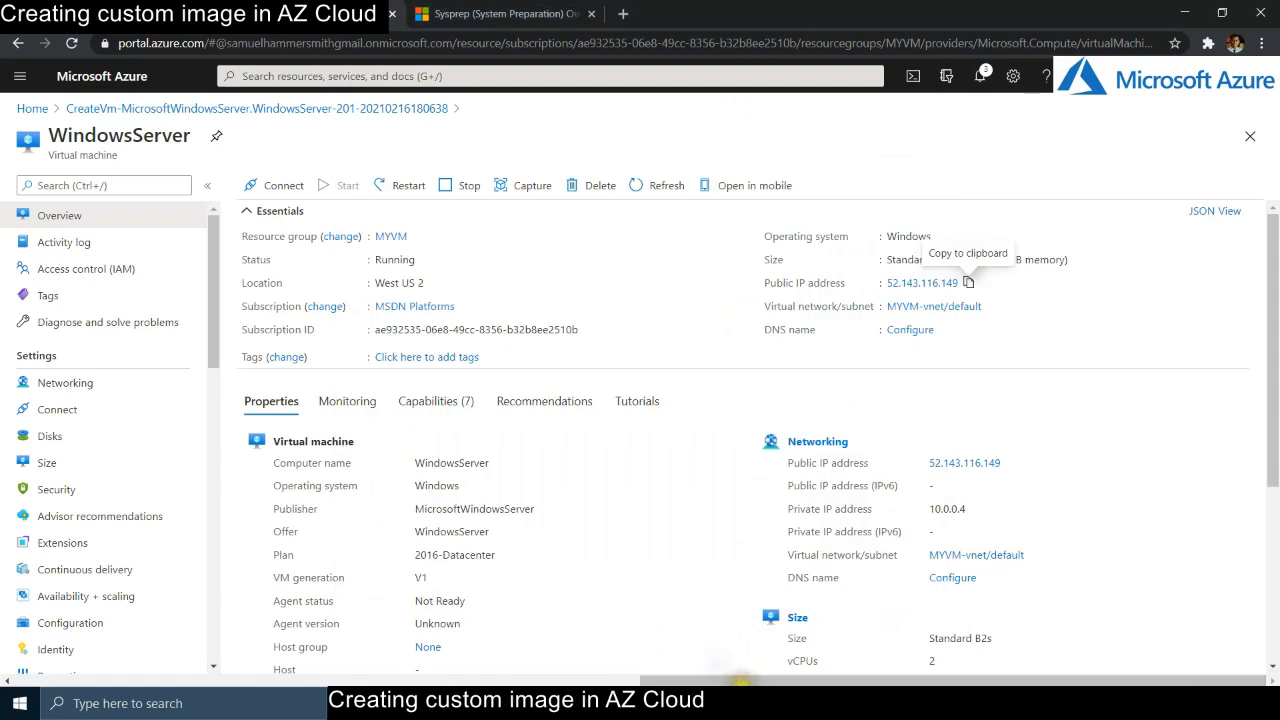
left_click(740, 683)
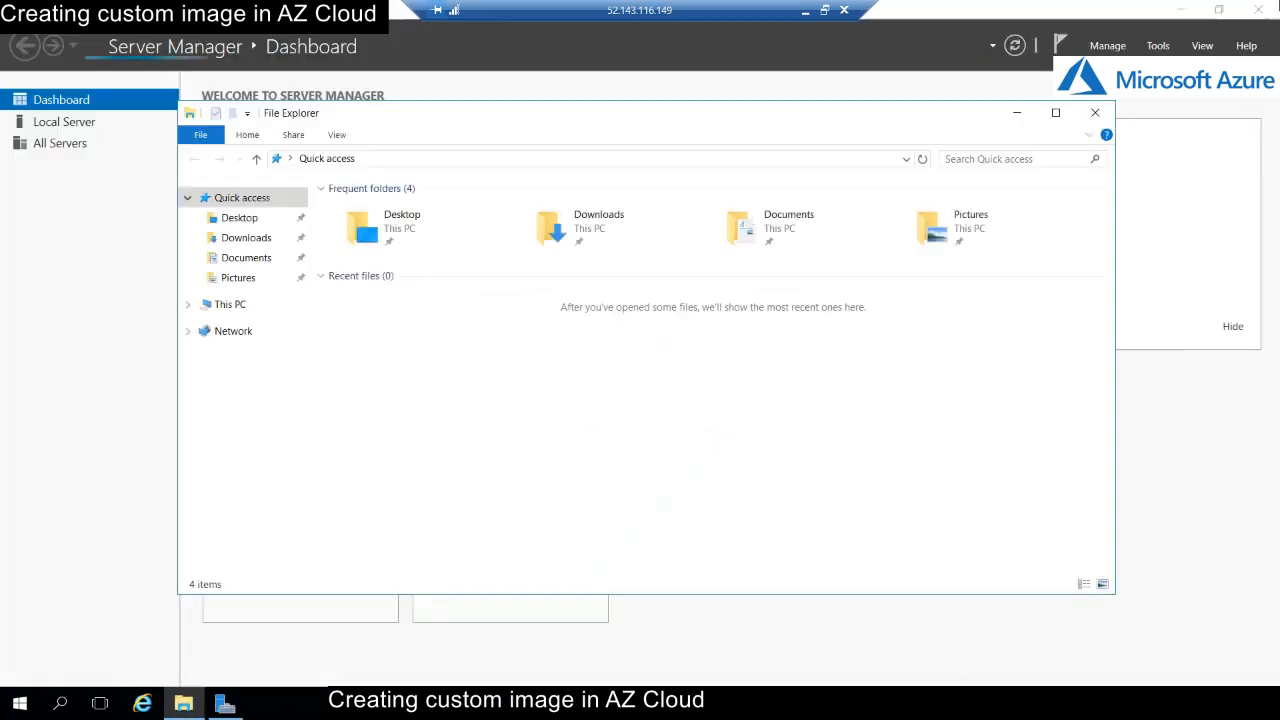
- On the C: drive, create a folder named 'Staff contact Numbers'
left_click(233, 303)
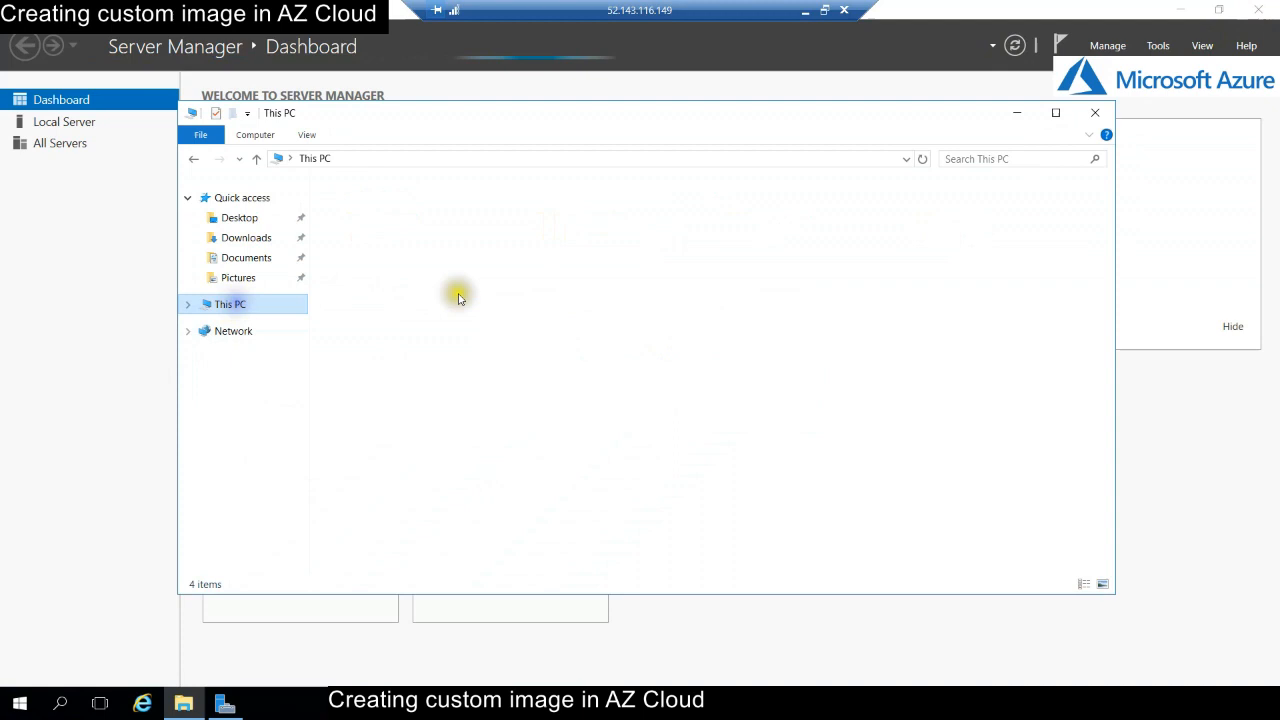
double_click(441, 341)
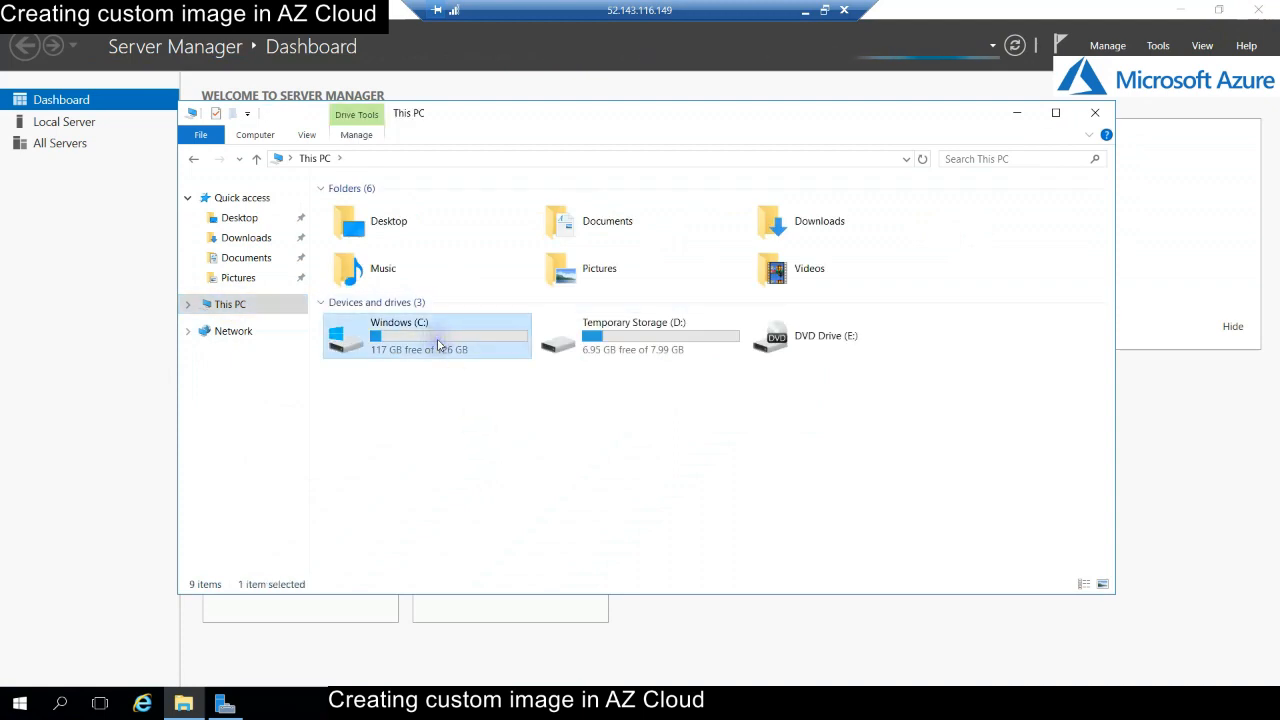
right_click(377, 359)
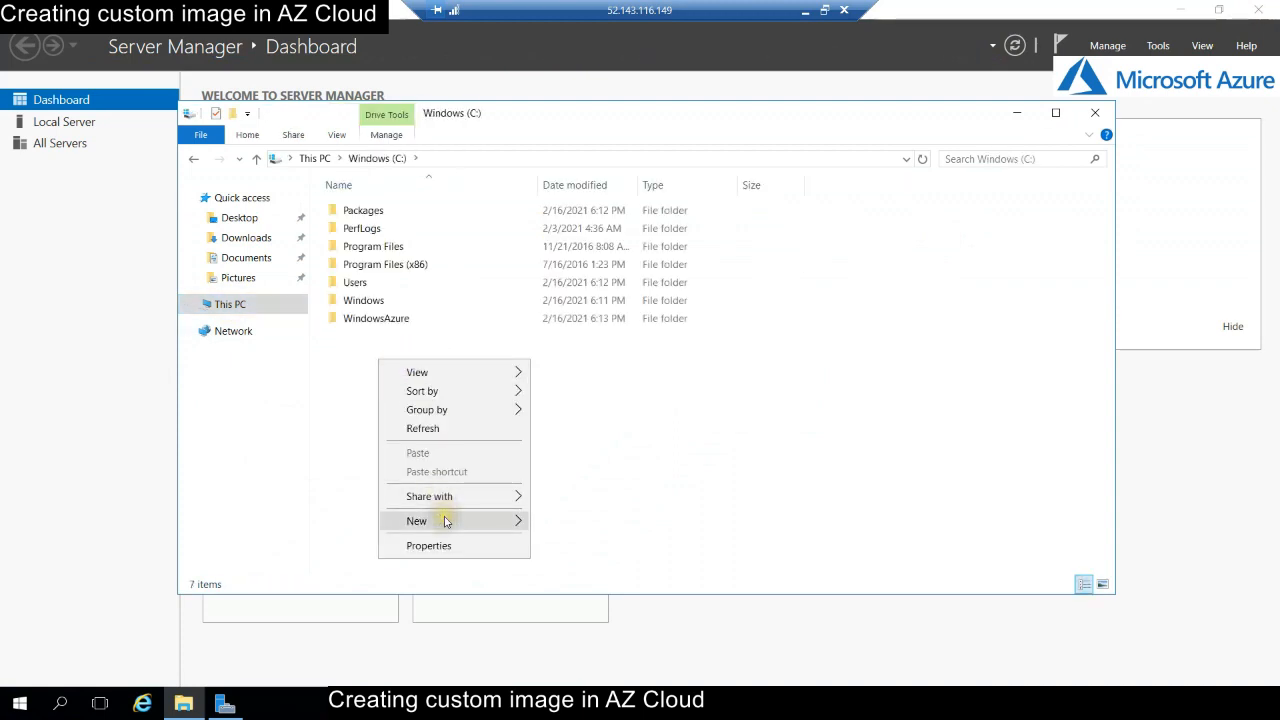
mouse_move(445, 521)
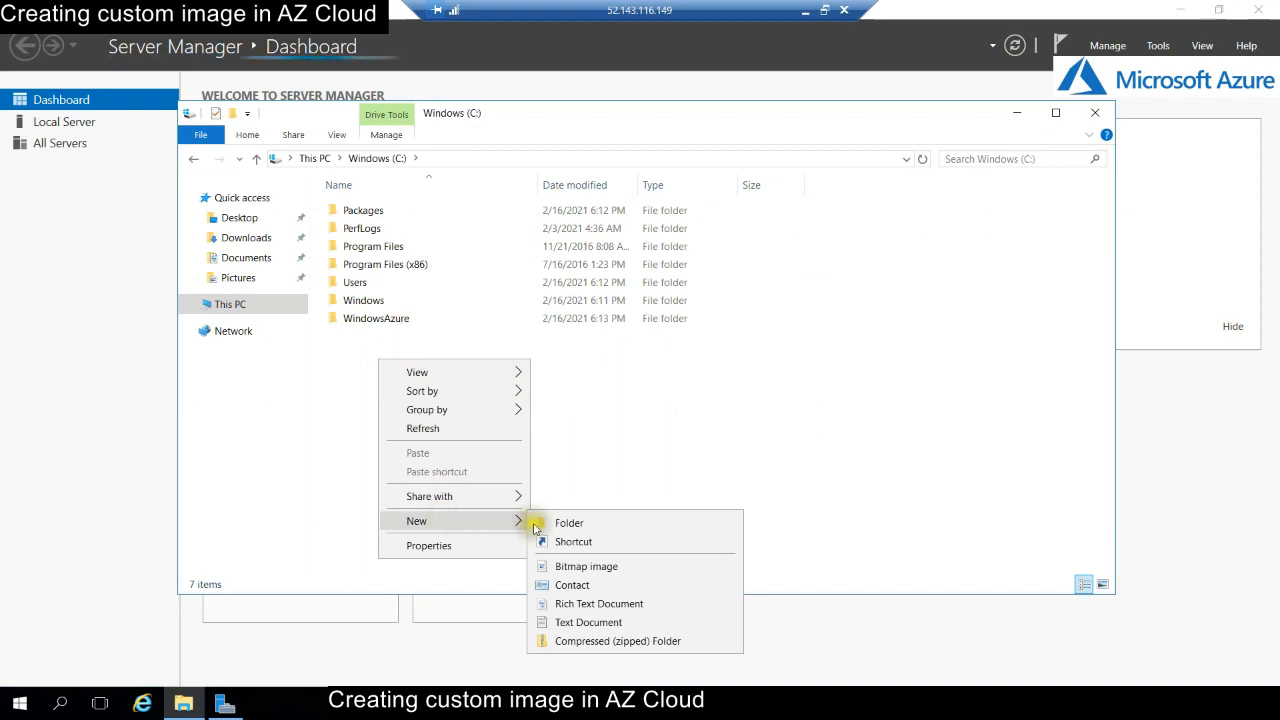
left_click(566, 523)
type("Staff cont")
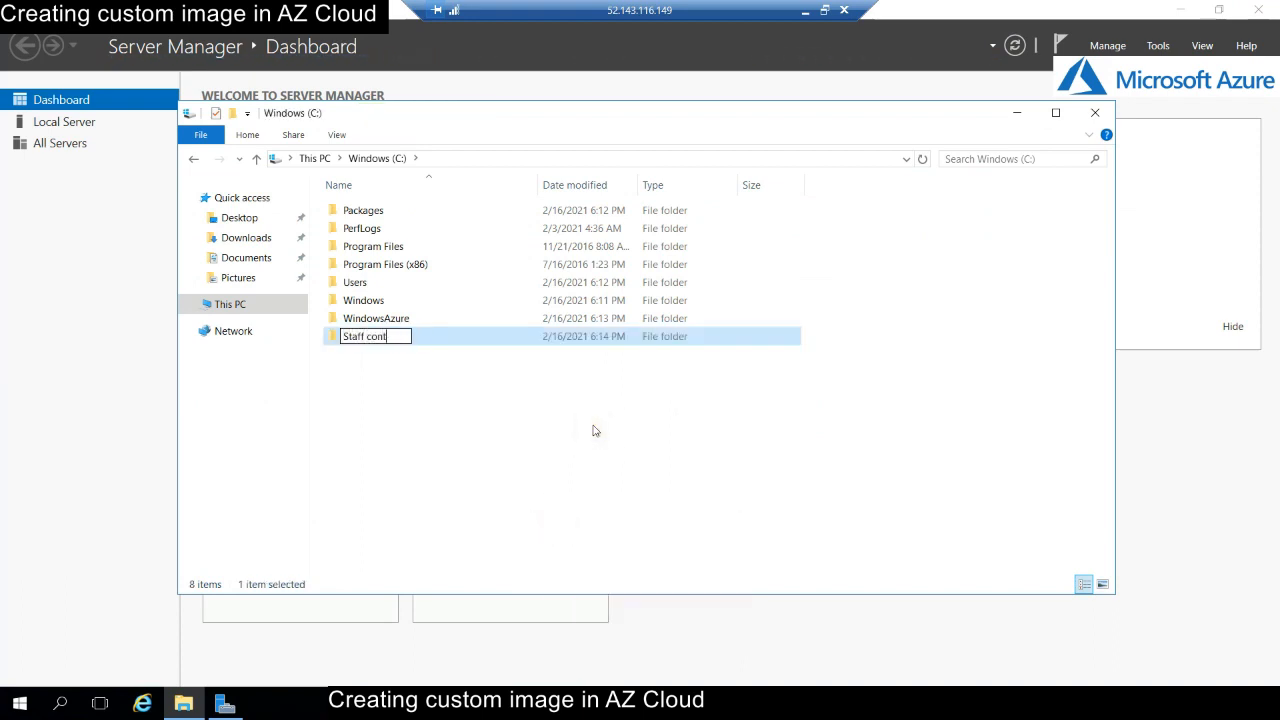
type("act Numbers")
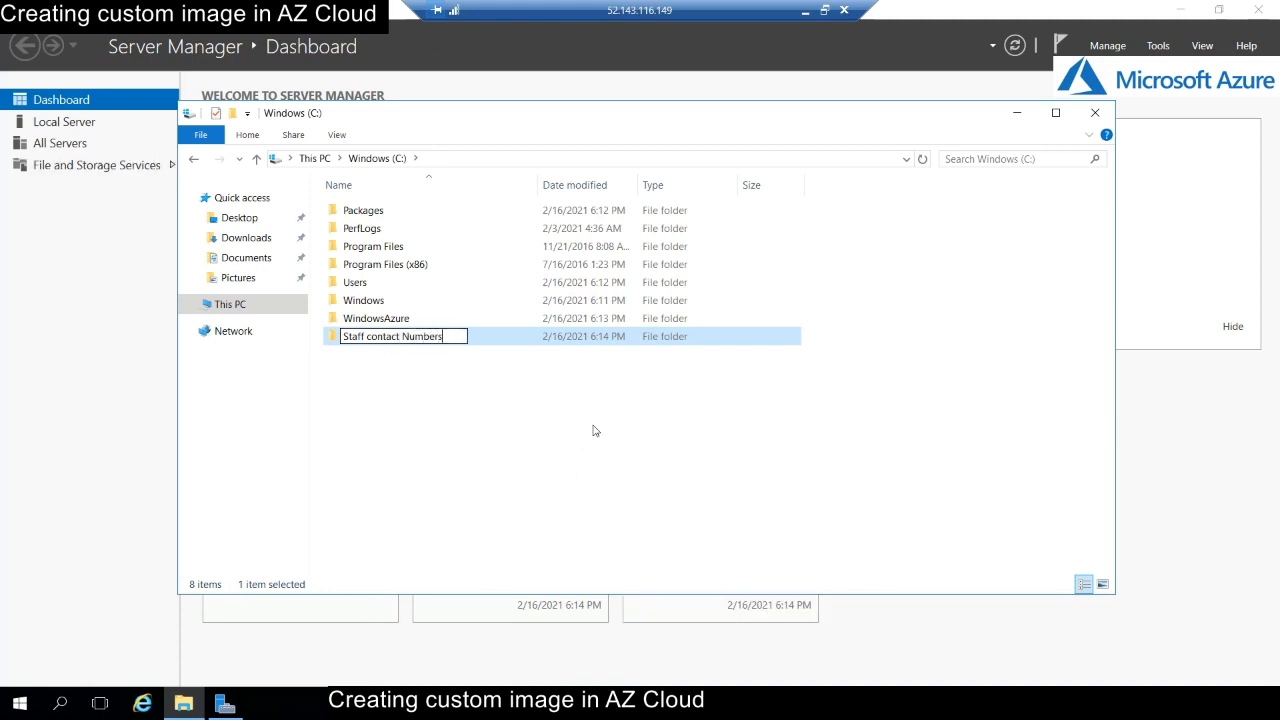
key("Return")
key("Return")
- Create a text document named 'Mobile Numbers' inside that folder
right_click(481, 310)
left_click(545, 512)
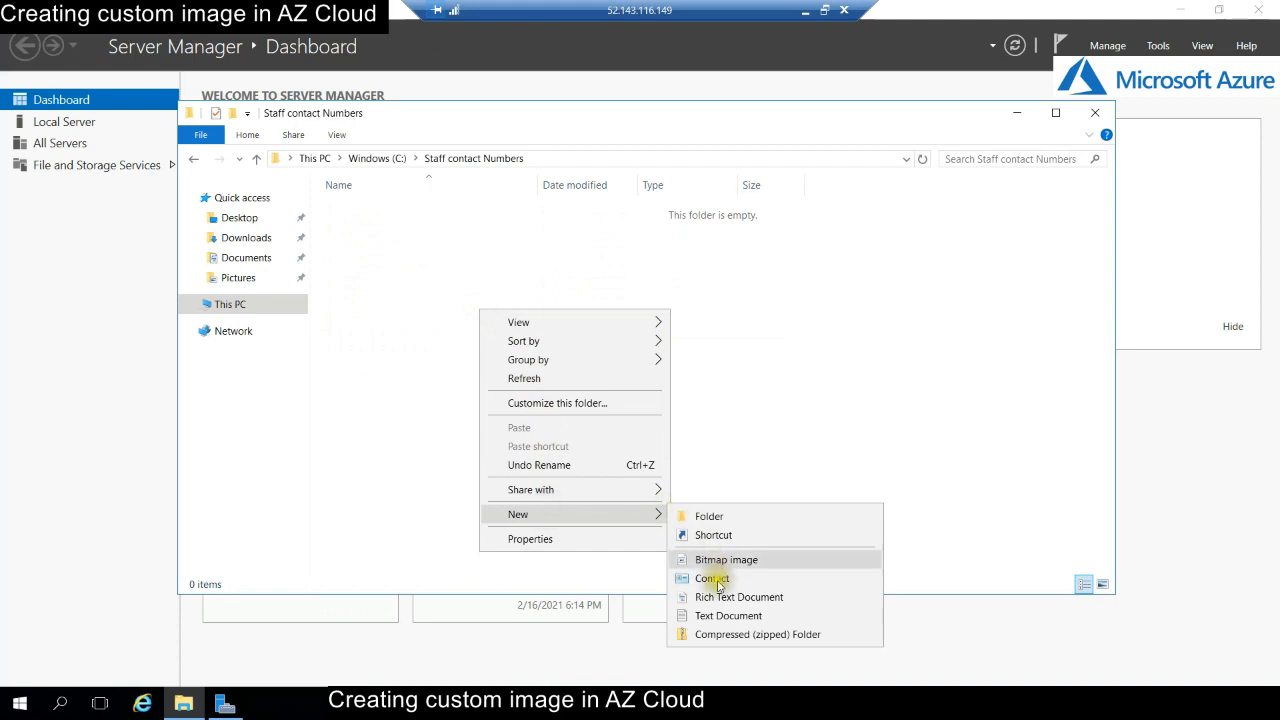
left_click(786, 612)
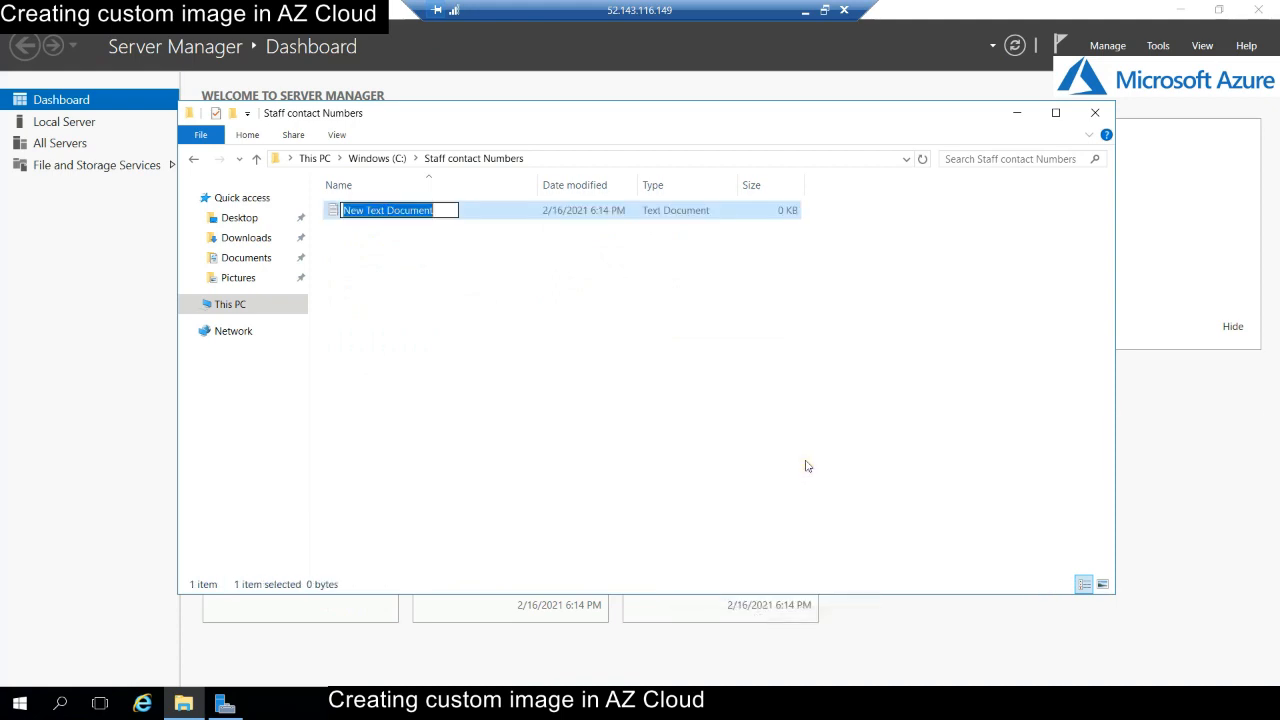
type("Mobile")
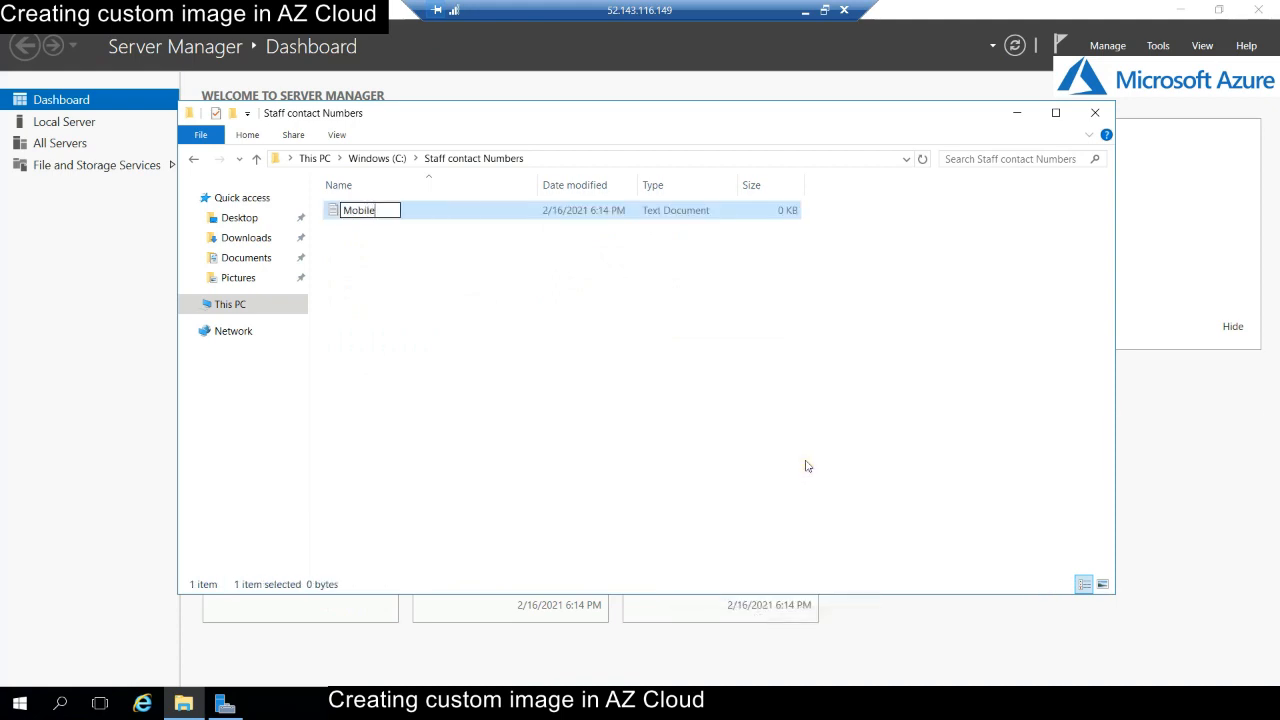
type(" Number")
key("Return")
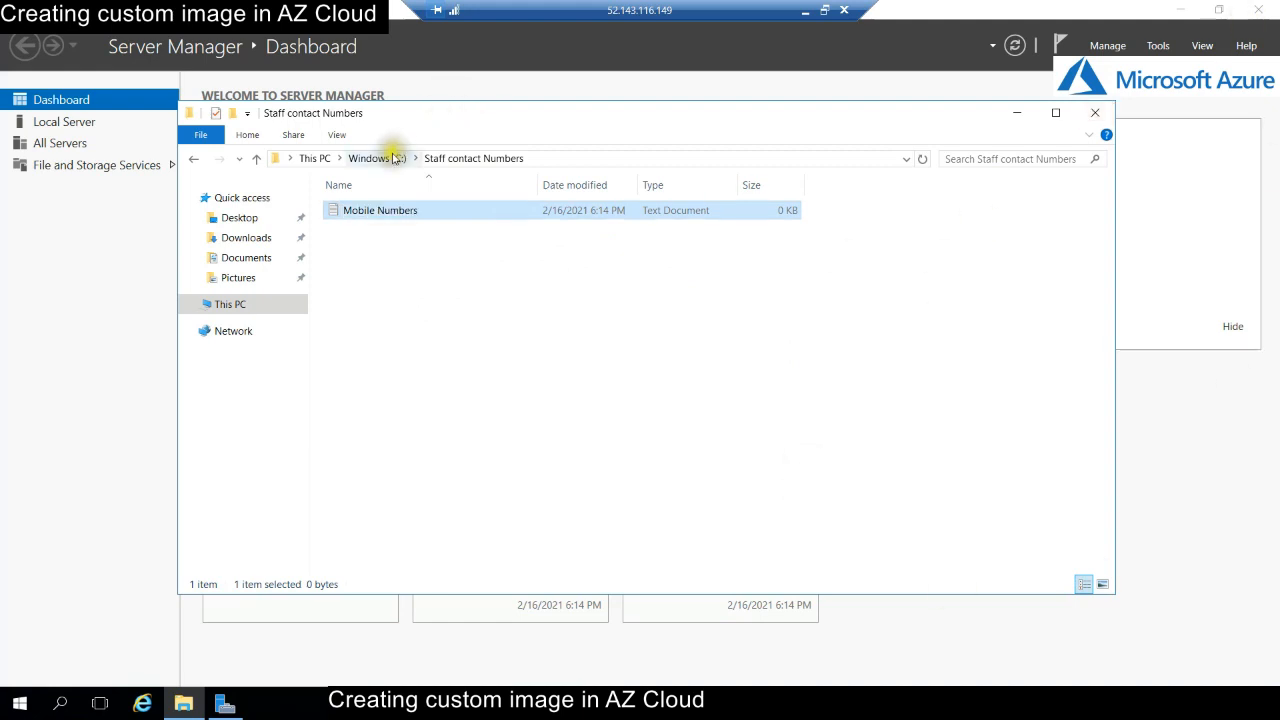
- Reopen Staff contact Numbers to confirm Mobile Numbers, then close Explorer and Server Manager
left_click(396, 160)
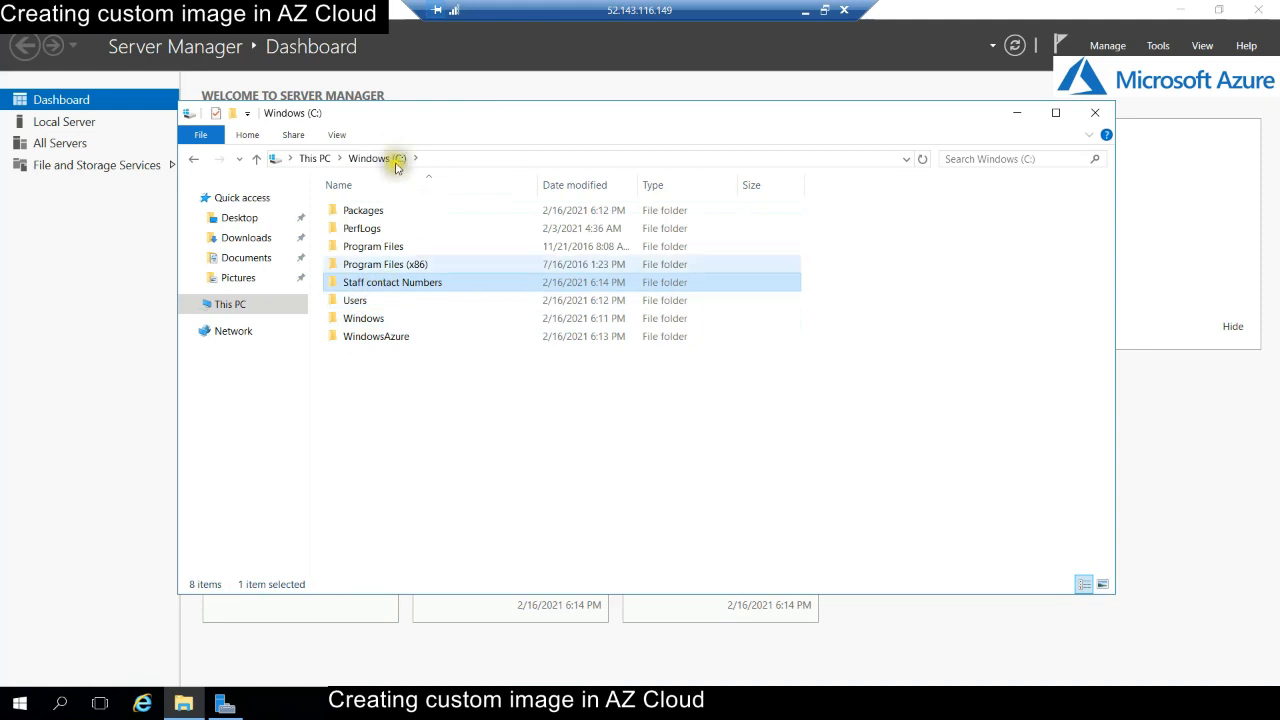
double_click(400, 284)
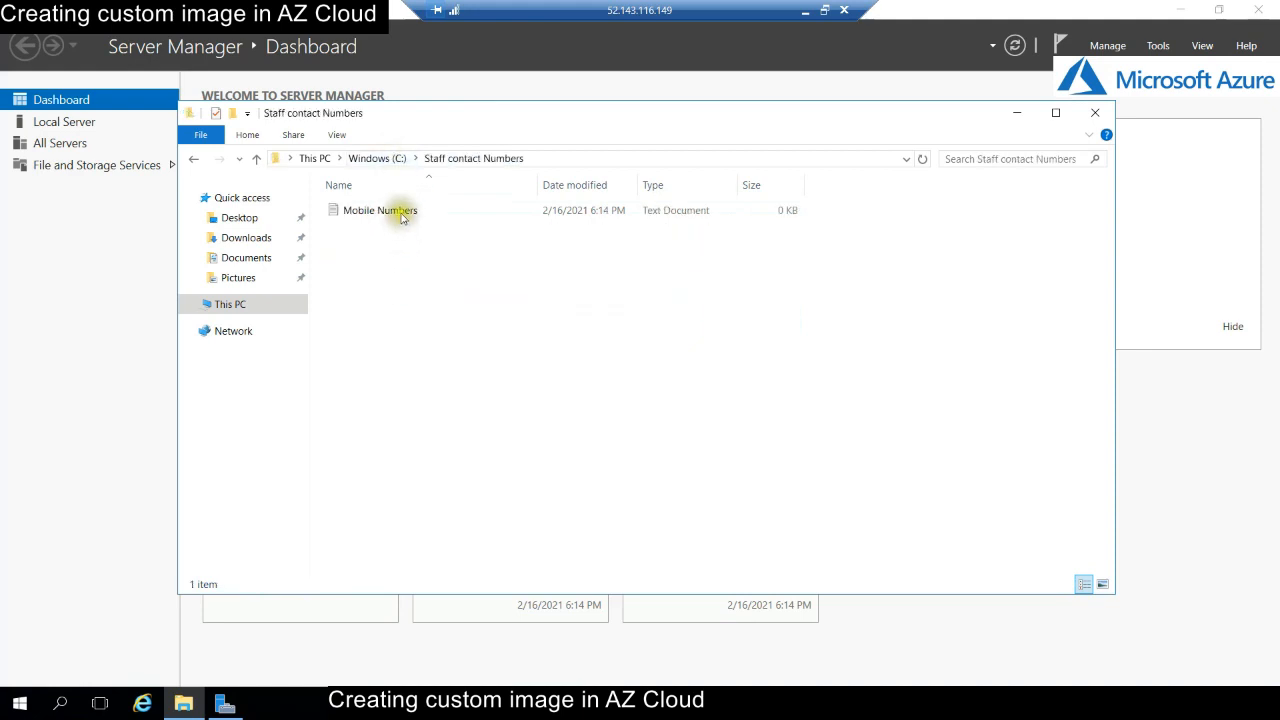
left_click(401, 214)
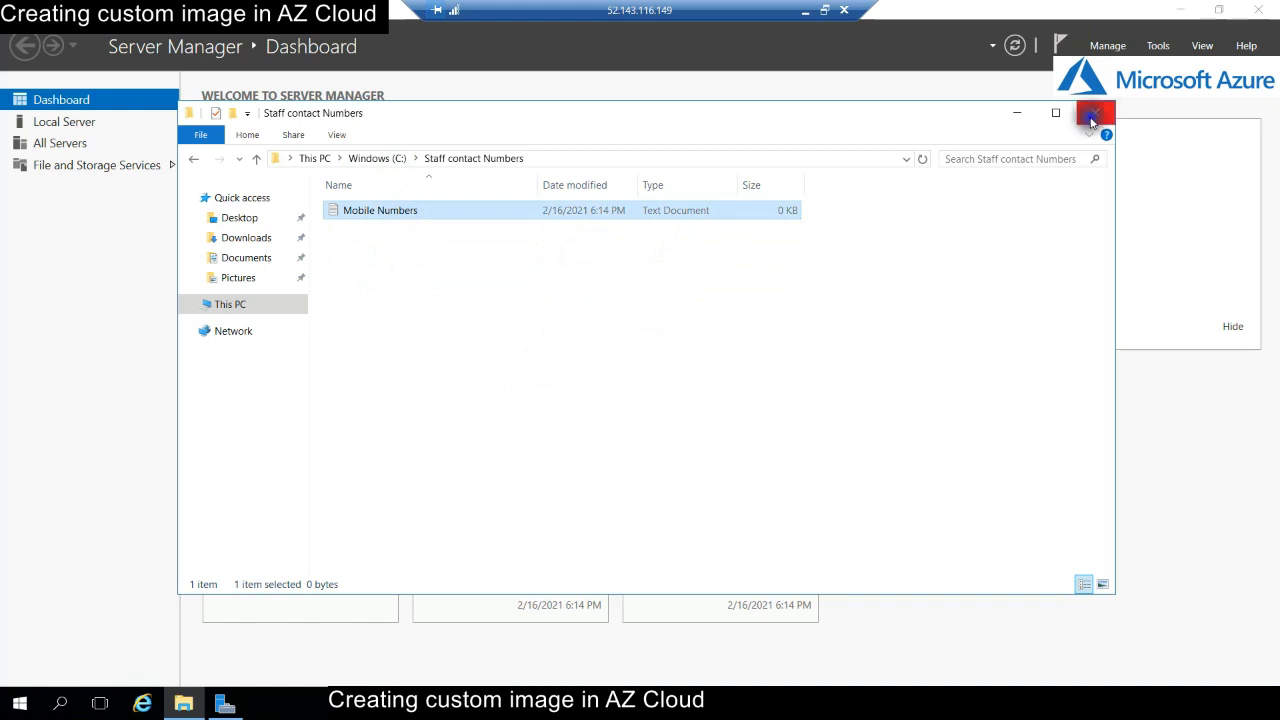
left_click(1095, 112)
left_click(1256, 10)
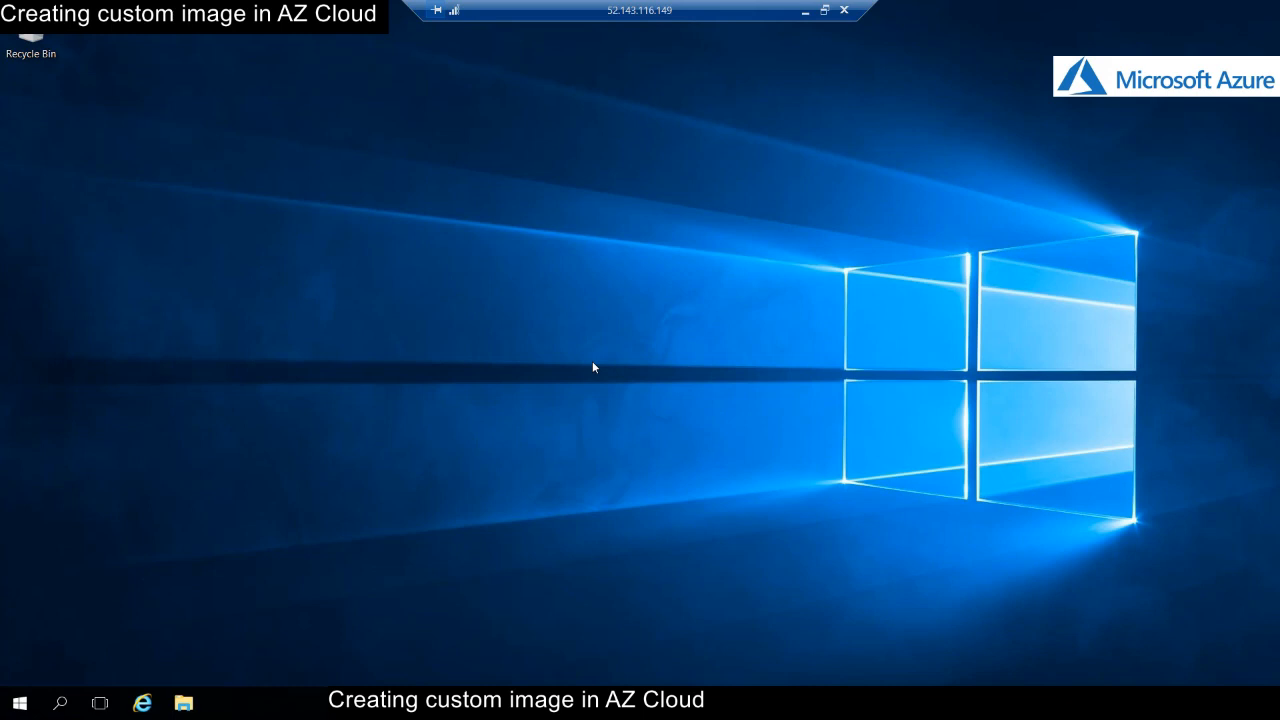
- Reconnect, check Start for Acrobat Reader DC, Chrome and Office 2007, then open File Explorer
left_click(628, 355)
left_click(811, 23)
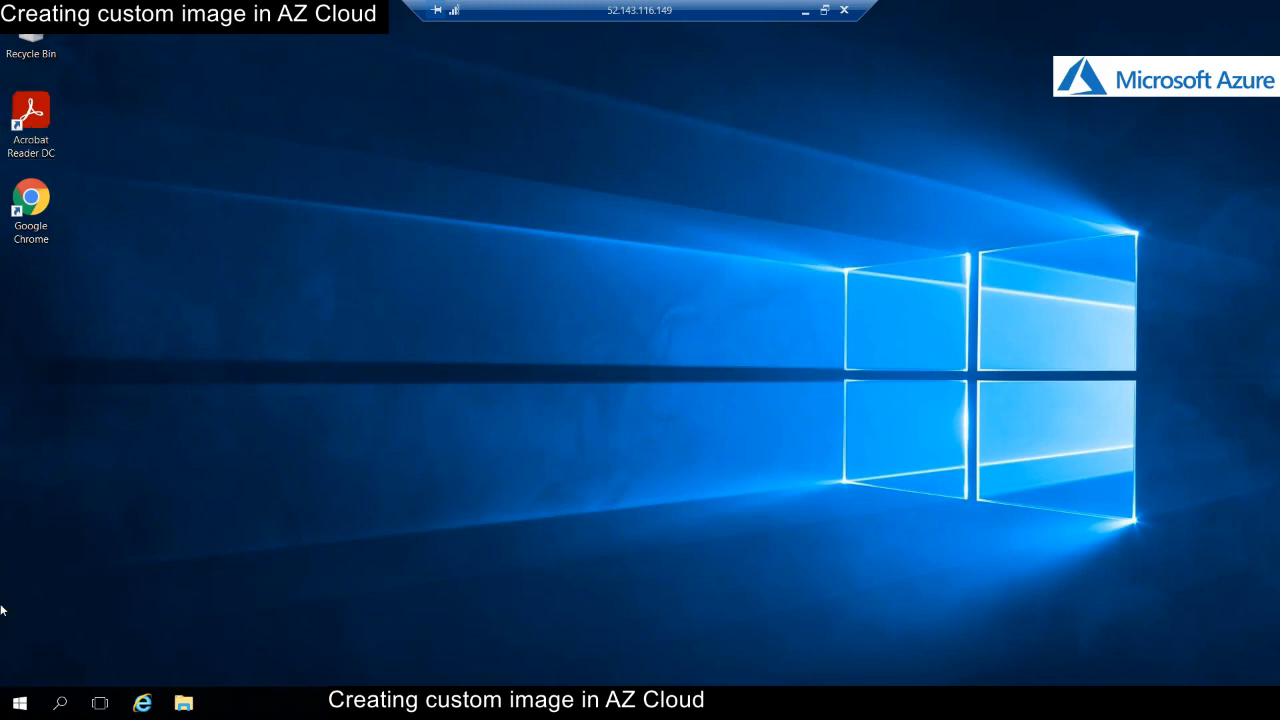
left_click(20, 703)
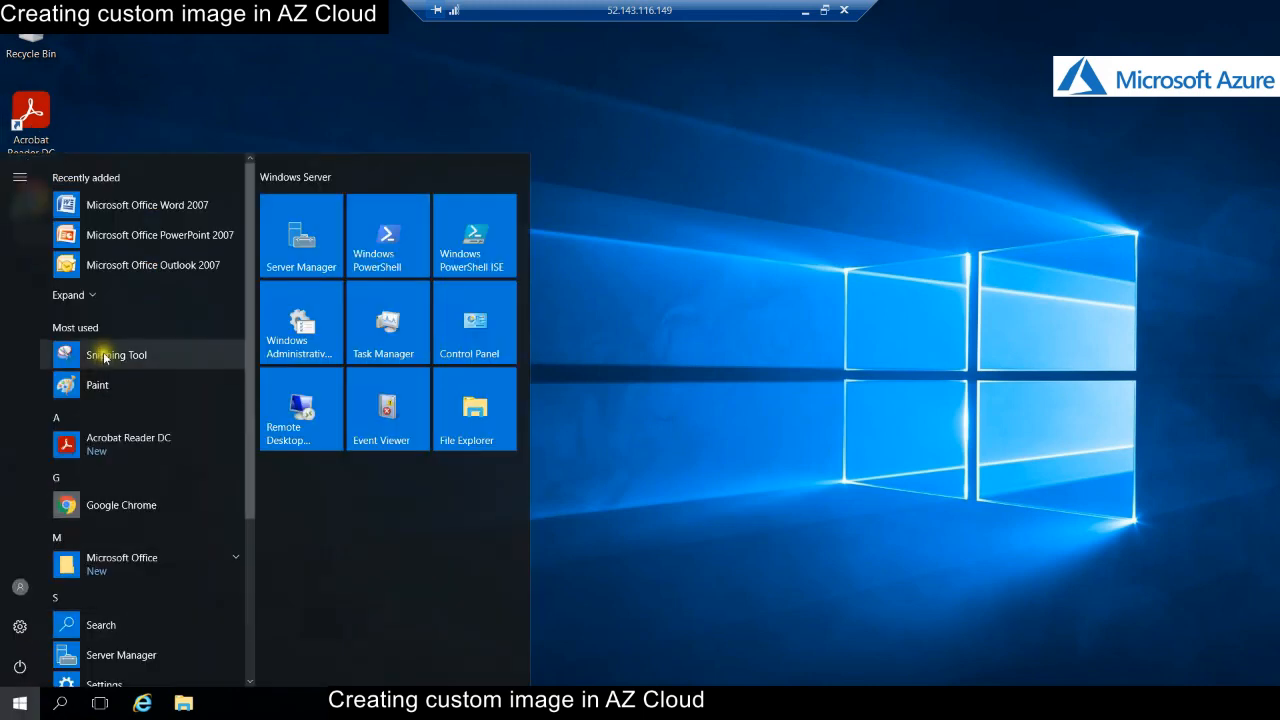
scroll(176, 515, "down", 3)
scroll(176, 515, "down", 1)
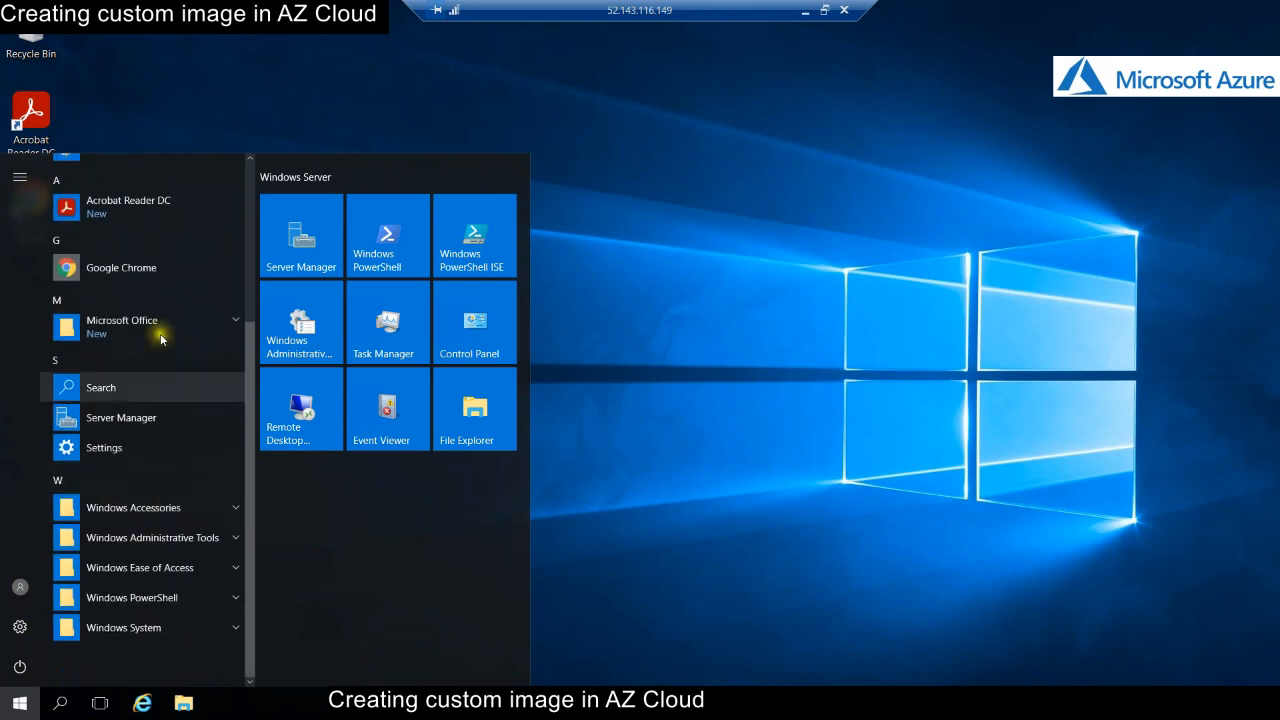
left_click(160, 333)
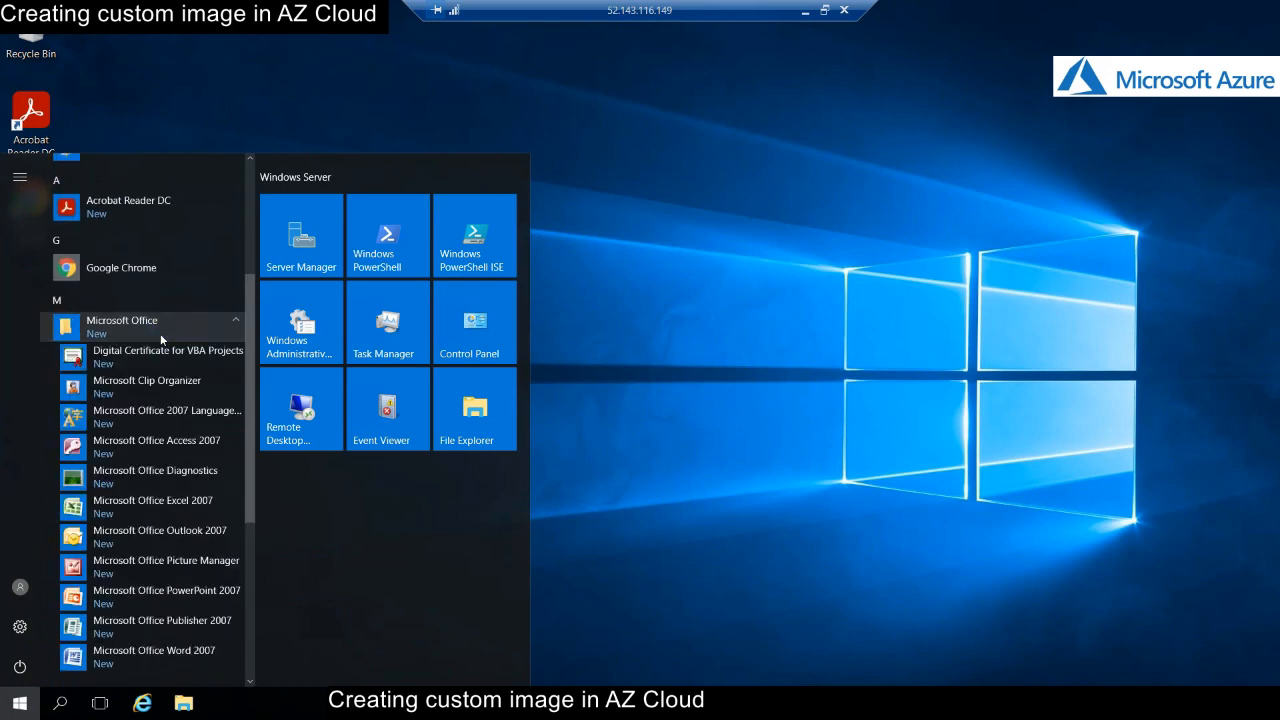
scroll(160, 505, "down", 3)
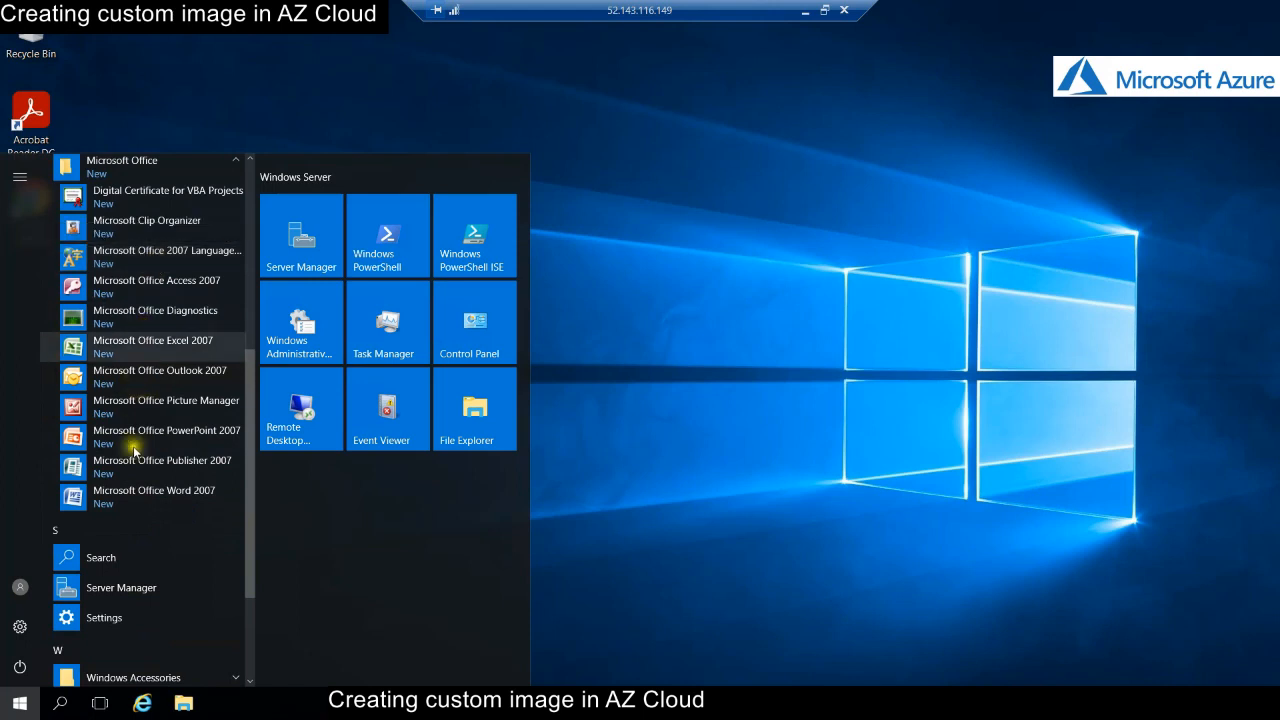
left_click(699, 388)
left_click(184, 704)
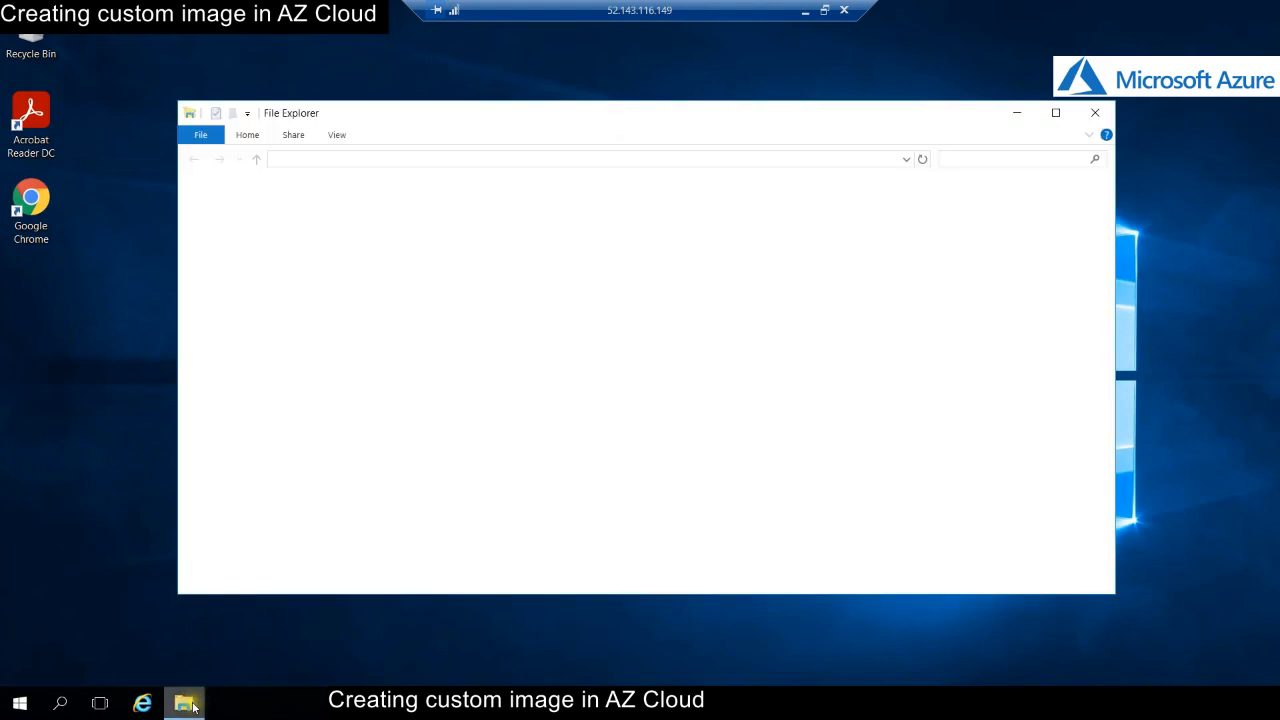
- Browse to C:\Staff contact Numbers to show the Mobile Numbers file, then minimise the remote session
left_click(233, 308)
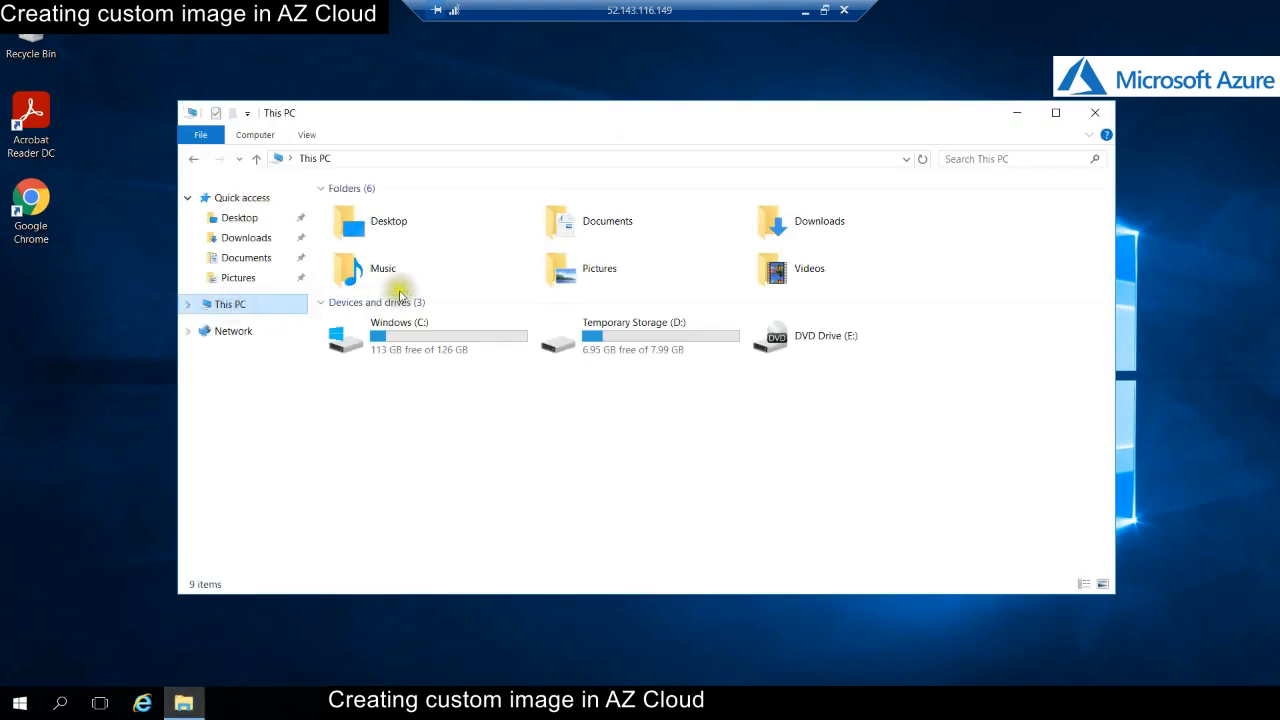
double_click(480, 334)
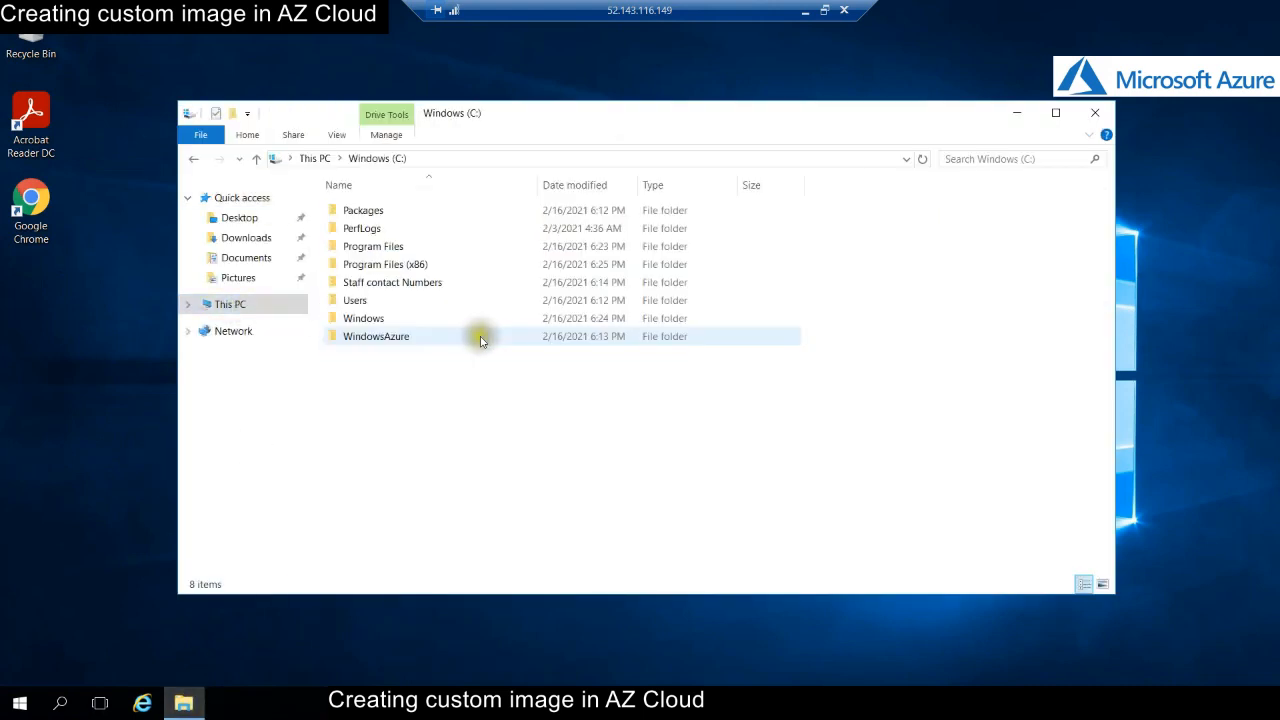
left_click(366, 285)
double_click(498, 282)
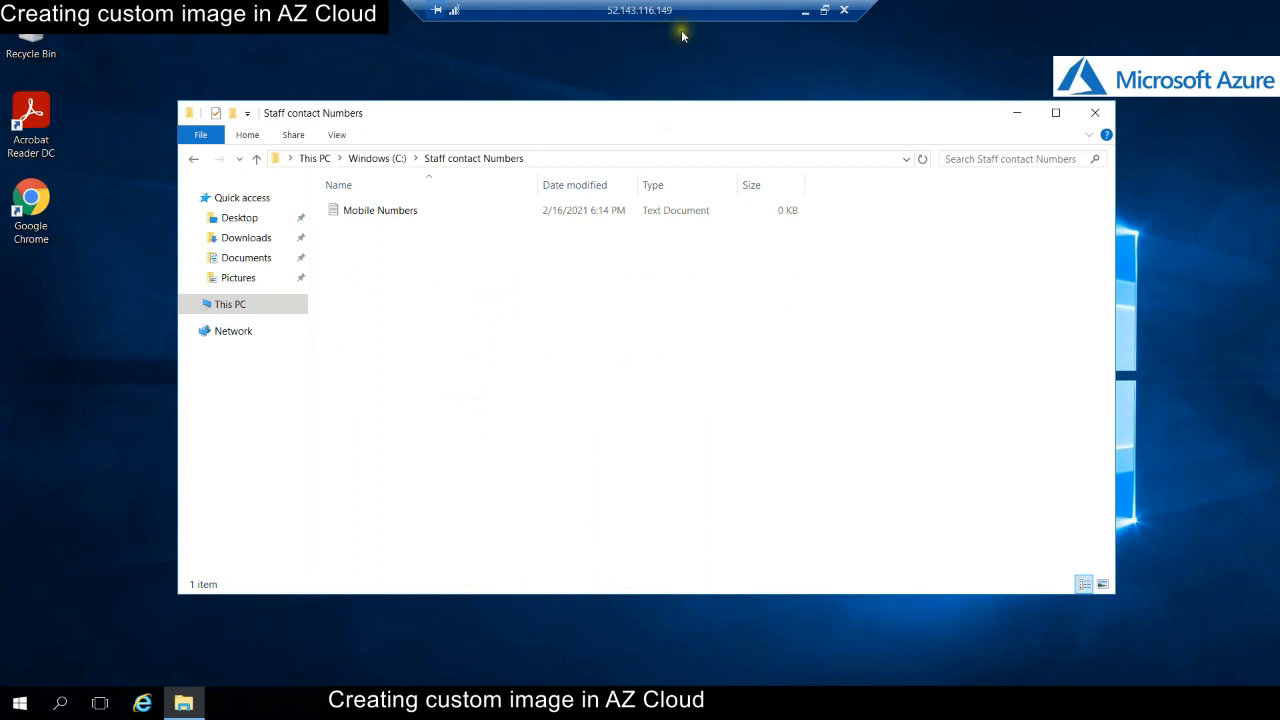
left_click(805, 11)
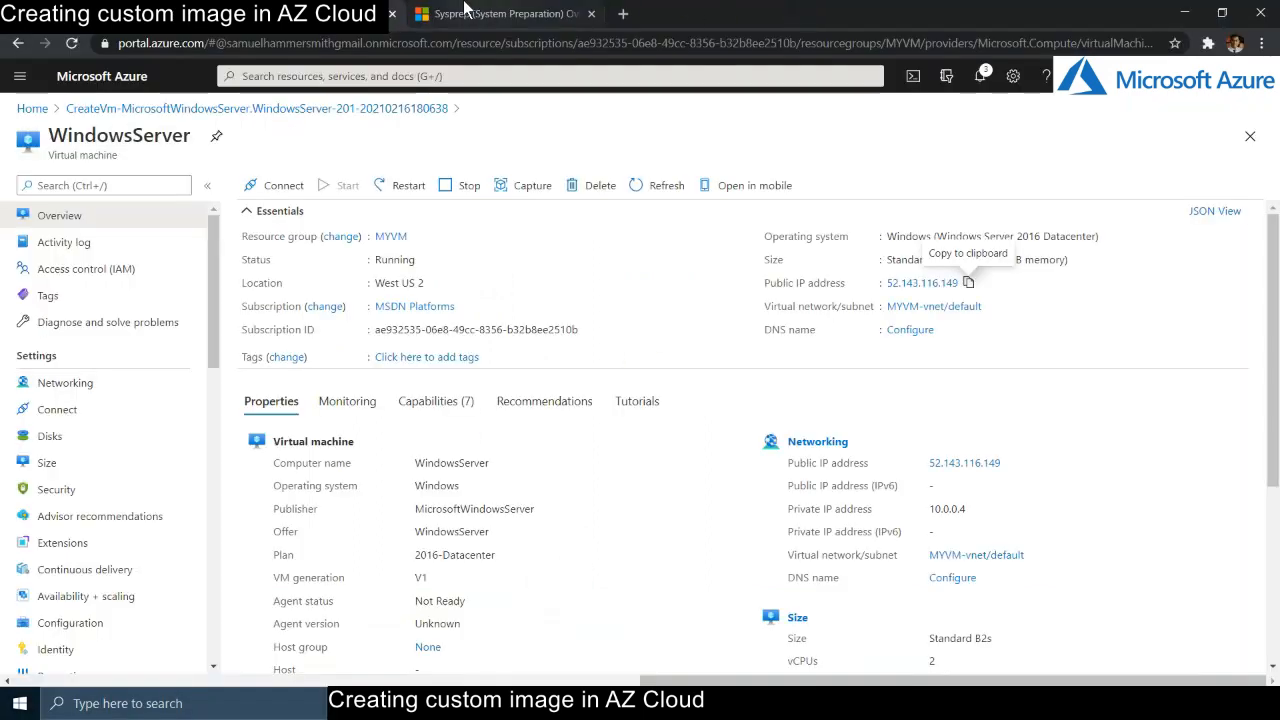
- In the Sysprep overview article, highlight the first two feature points, including 'Uninstalls PC-specific drivers'
left_click(468, 14)
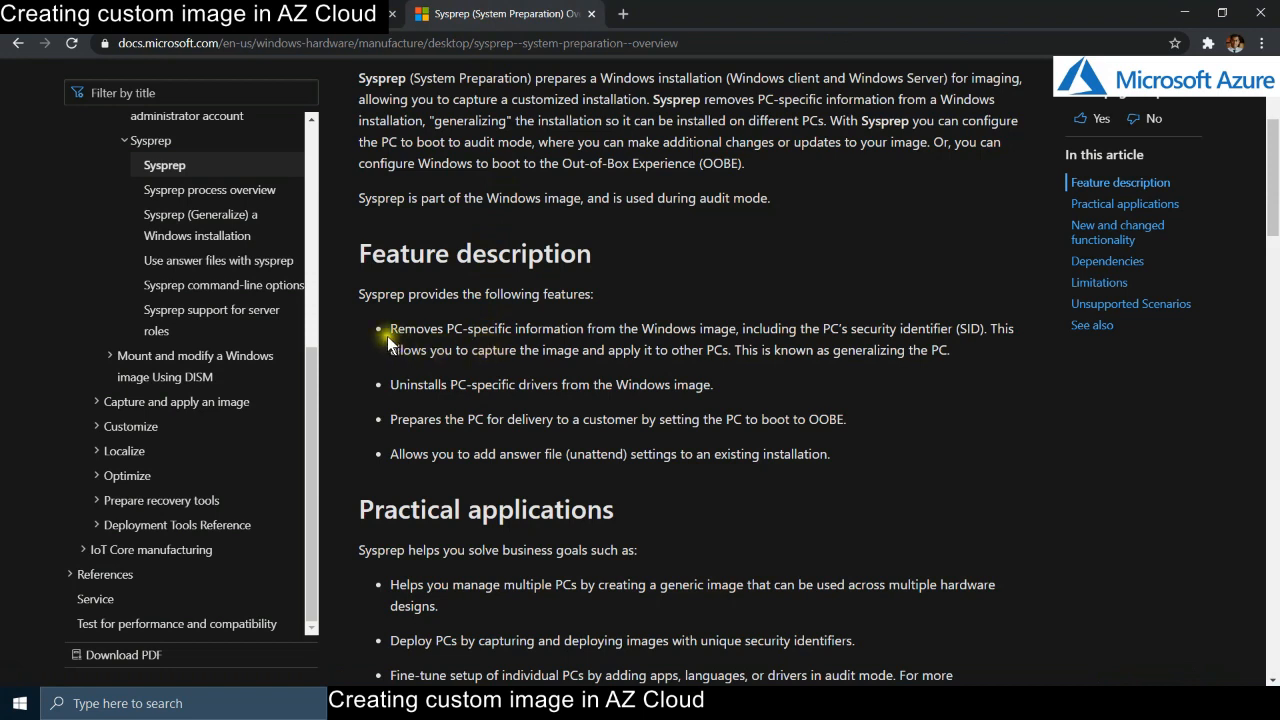
mouse_move(389, 330)
left_mouse_down()
mouse_move(427, 347)
mouse_move(744, 350)
mouse_move(730, 332)
mouse_move(389, 330)
left_mouse_up()
left_click(752, 413)
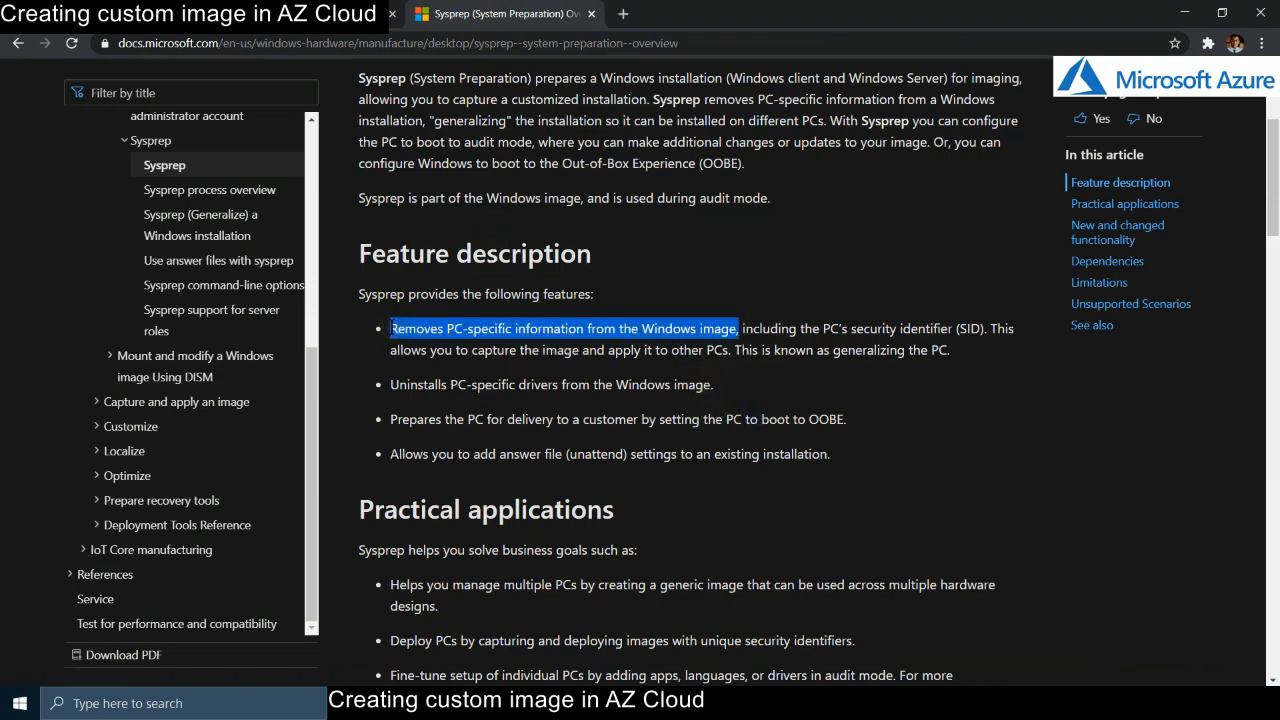
left_click(650, 446)
left_click_drag(391, 384, 558, 386)
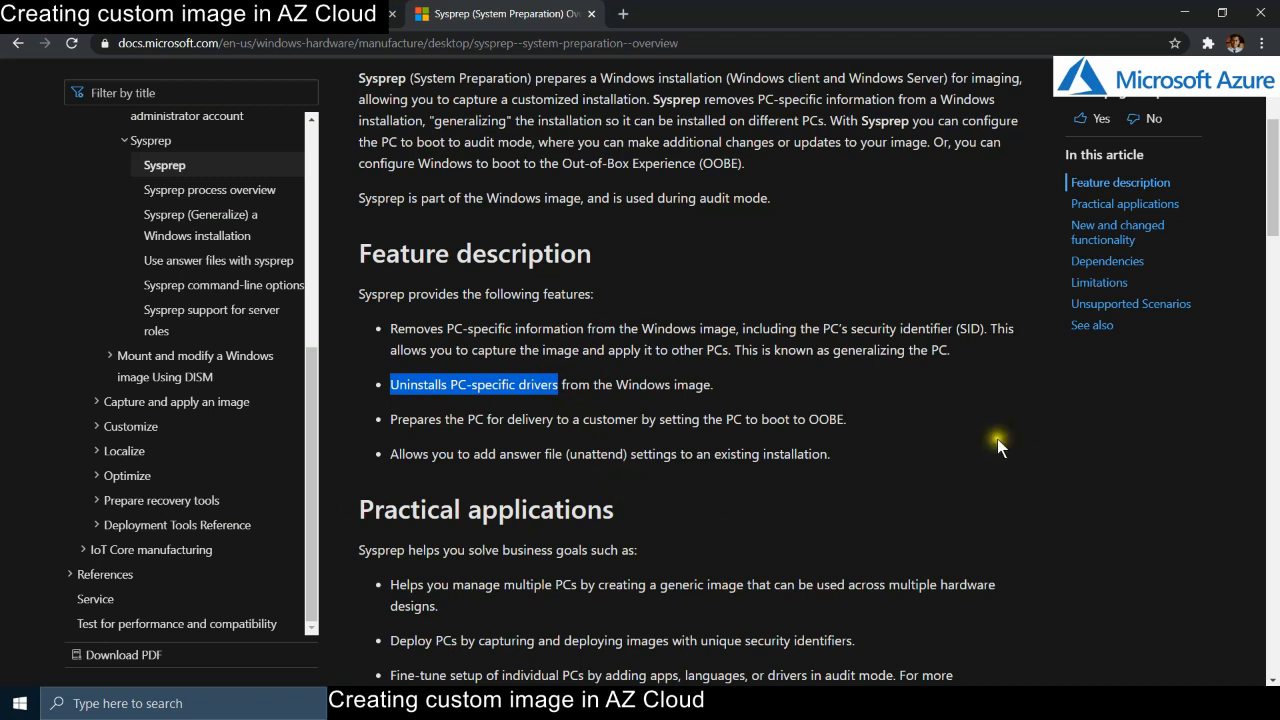
left_click(824, 433)
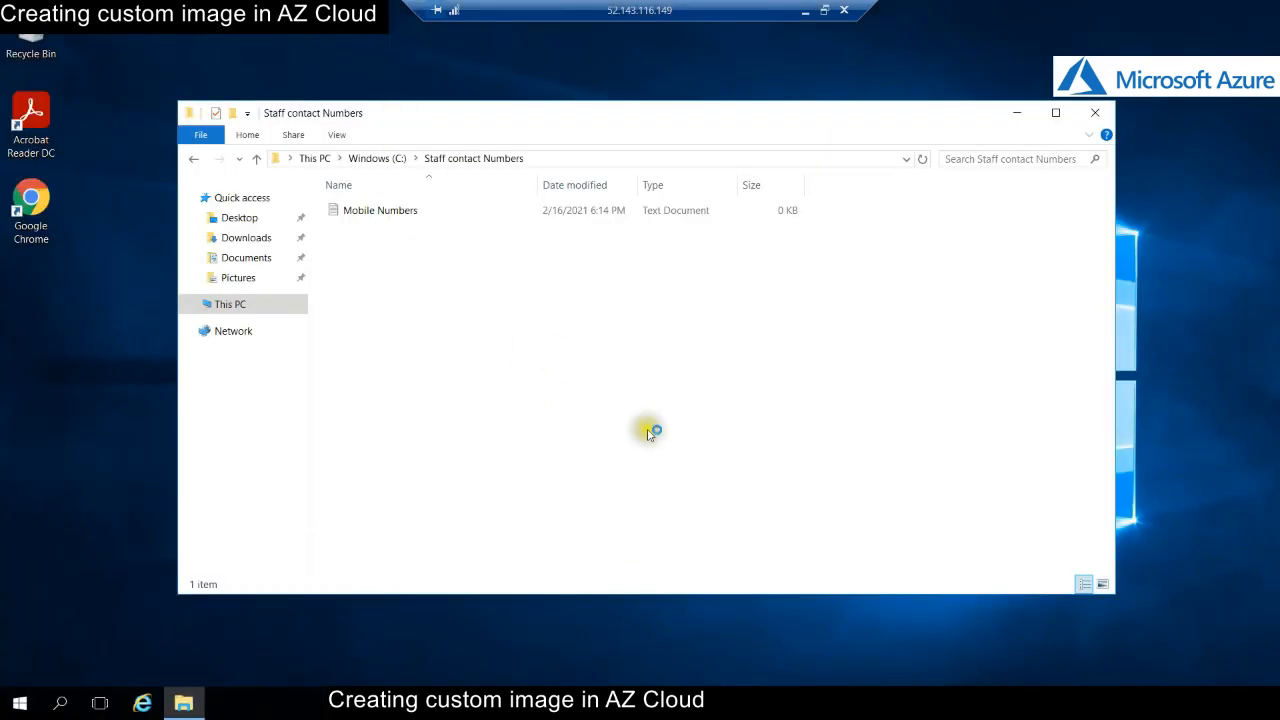
- Close the Staff contact Numbers window and open Command Prompt as administrator
left_click(1095, 113)
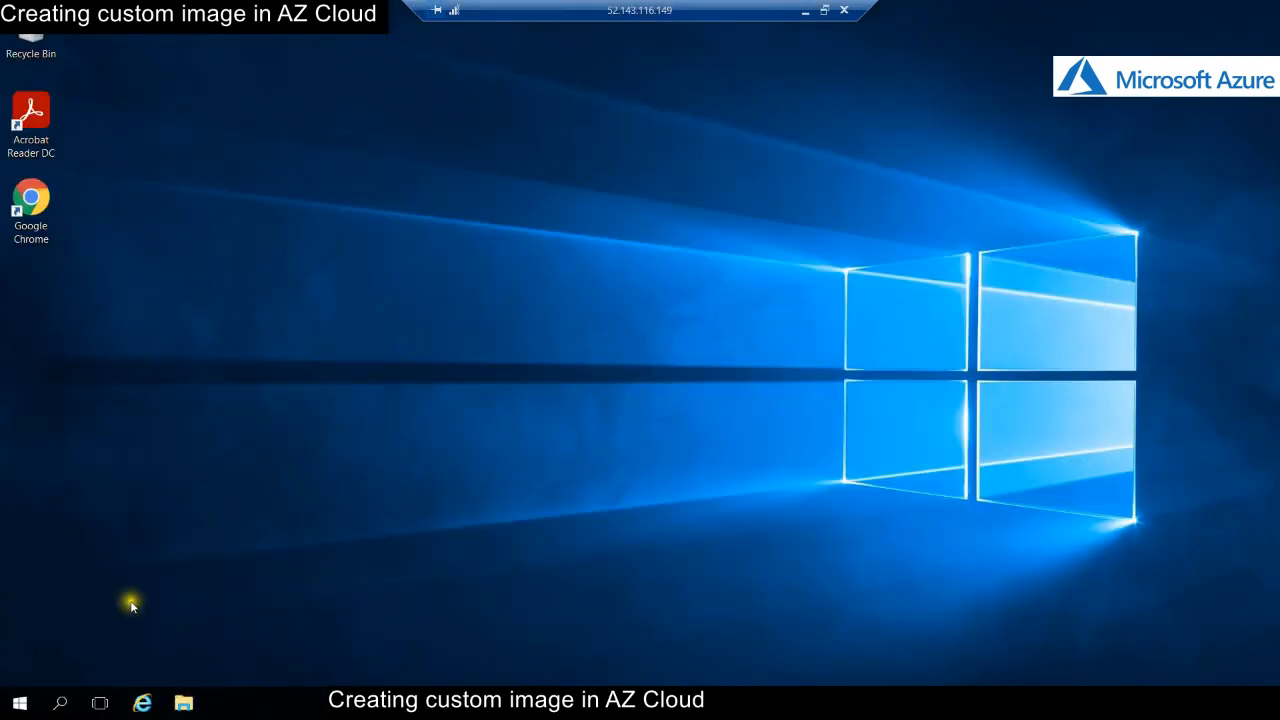
key("super")
type("cmd")
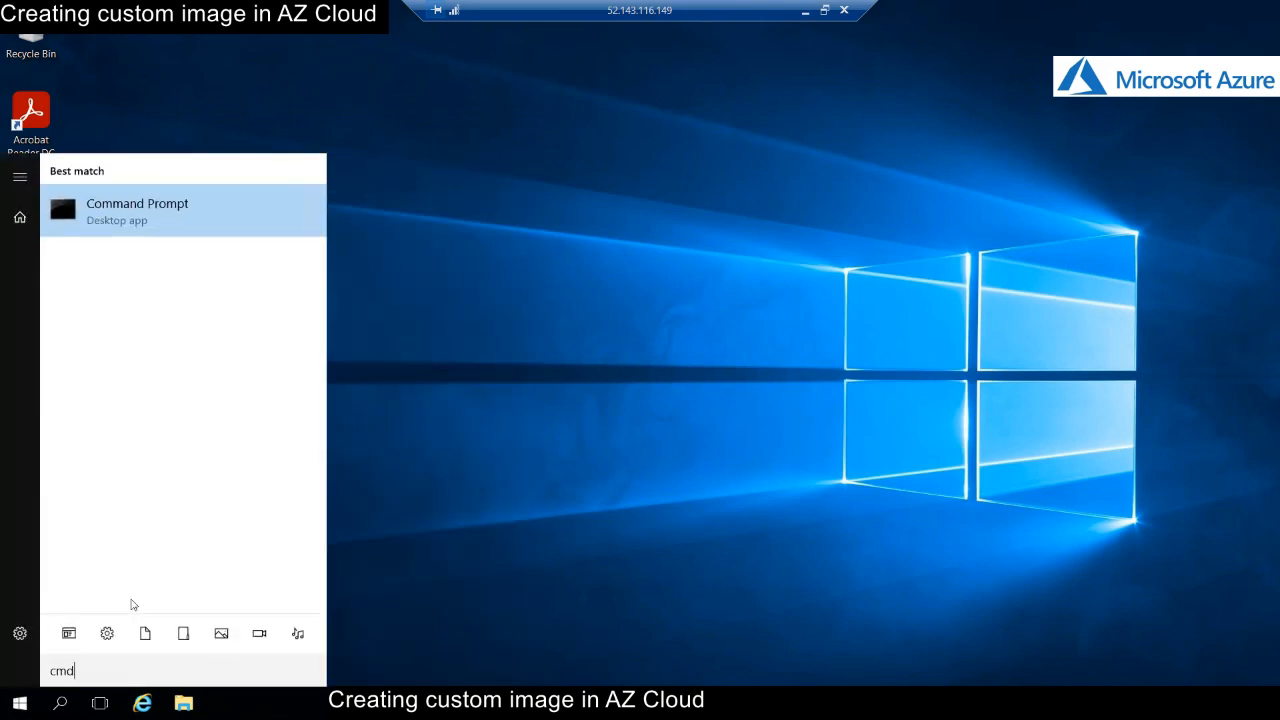
key("Return")
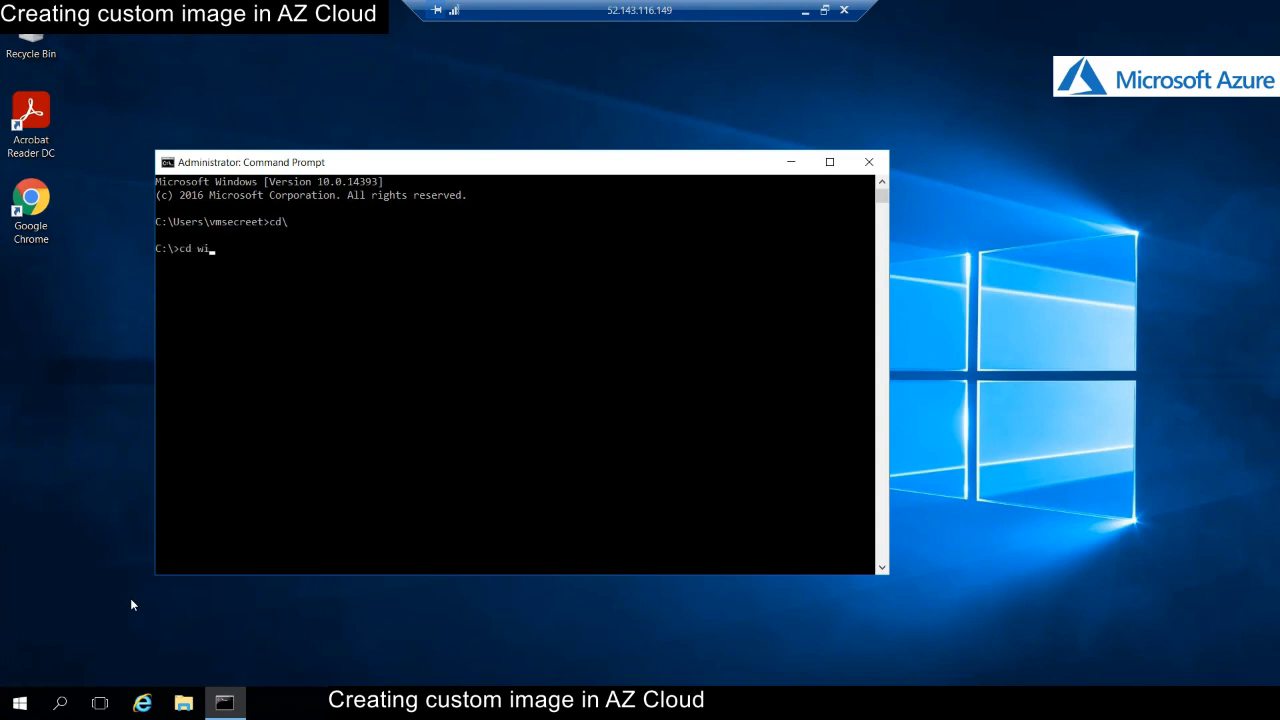
- Change to C:\Windows\System32\Sysprep, list the sys* files, and run sysprep
type("s")
key("Return")
type("tem32")
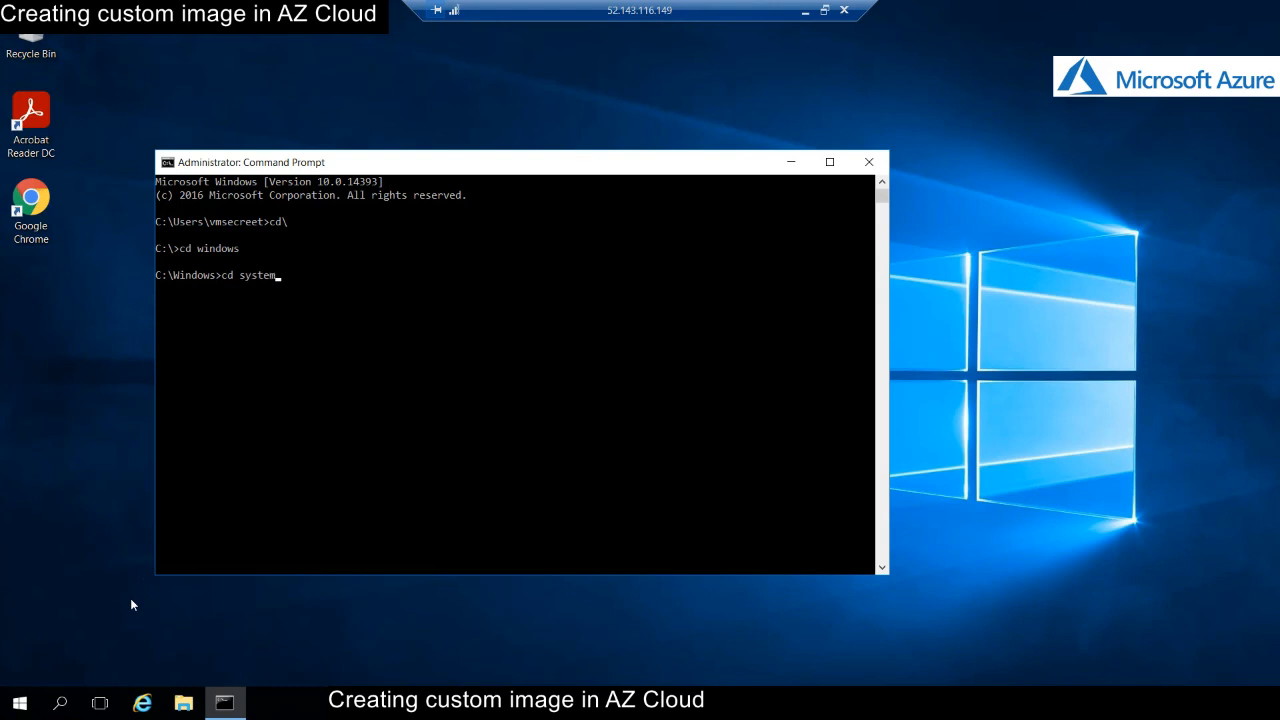
key("Return")
type("cd sysprep")
key("Return")
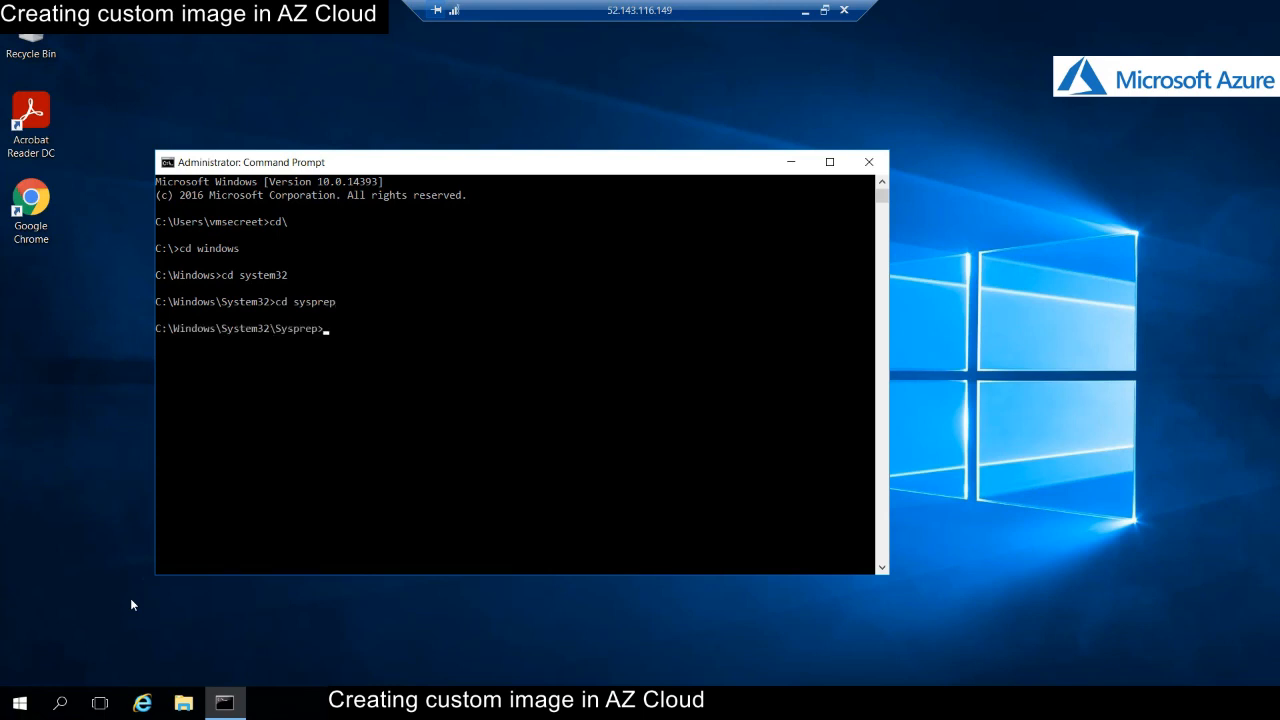
type("dir sys*")
key("Return")
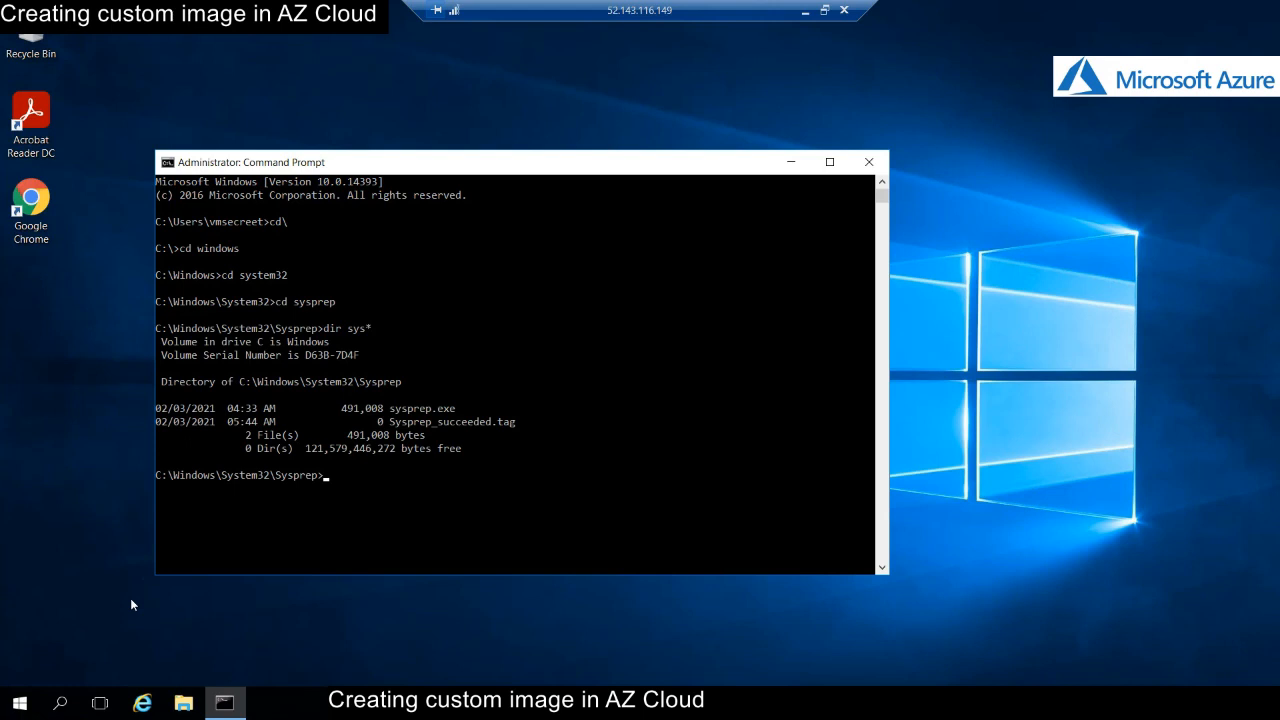
type("sysprep")
key("Return")
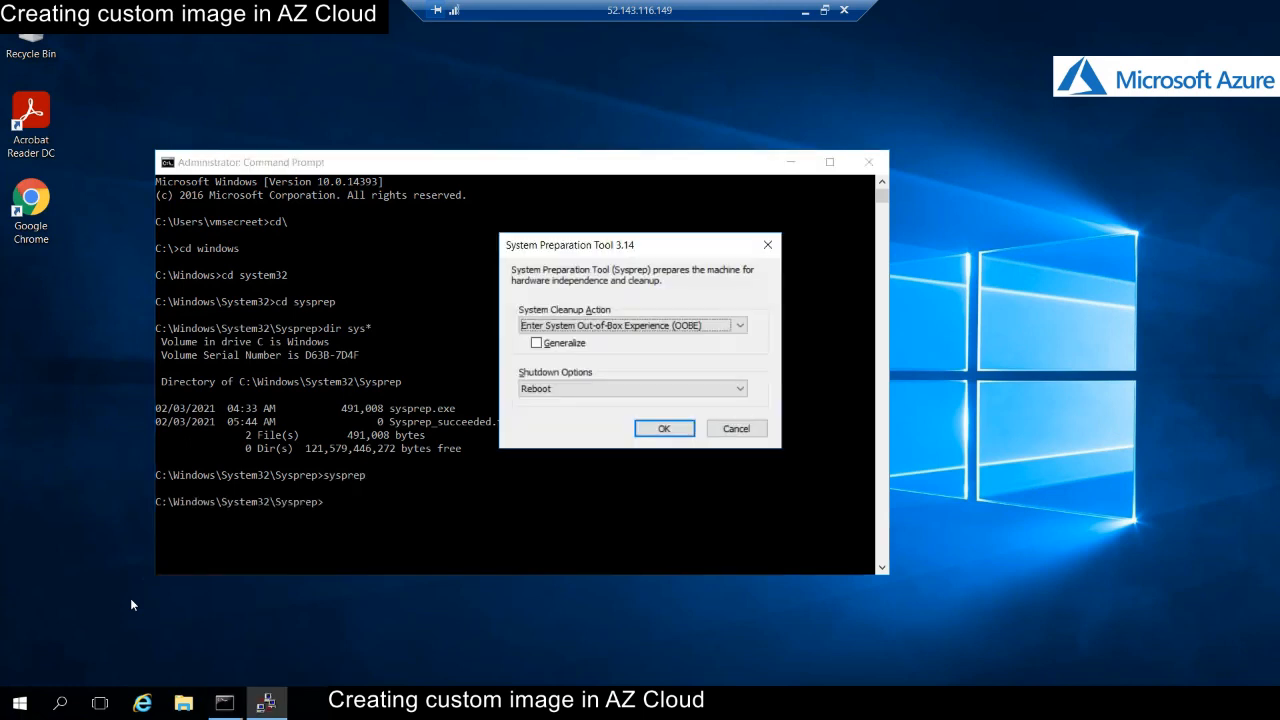
- Run Sysprep with OOBE, Generalize ticked, and Shutdown as the shutdown option
left_click(540, 344)
left_click(548, 346)
left_click(568, 392)
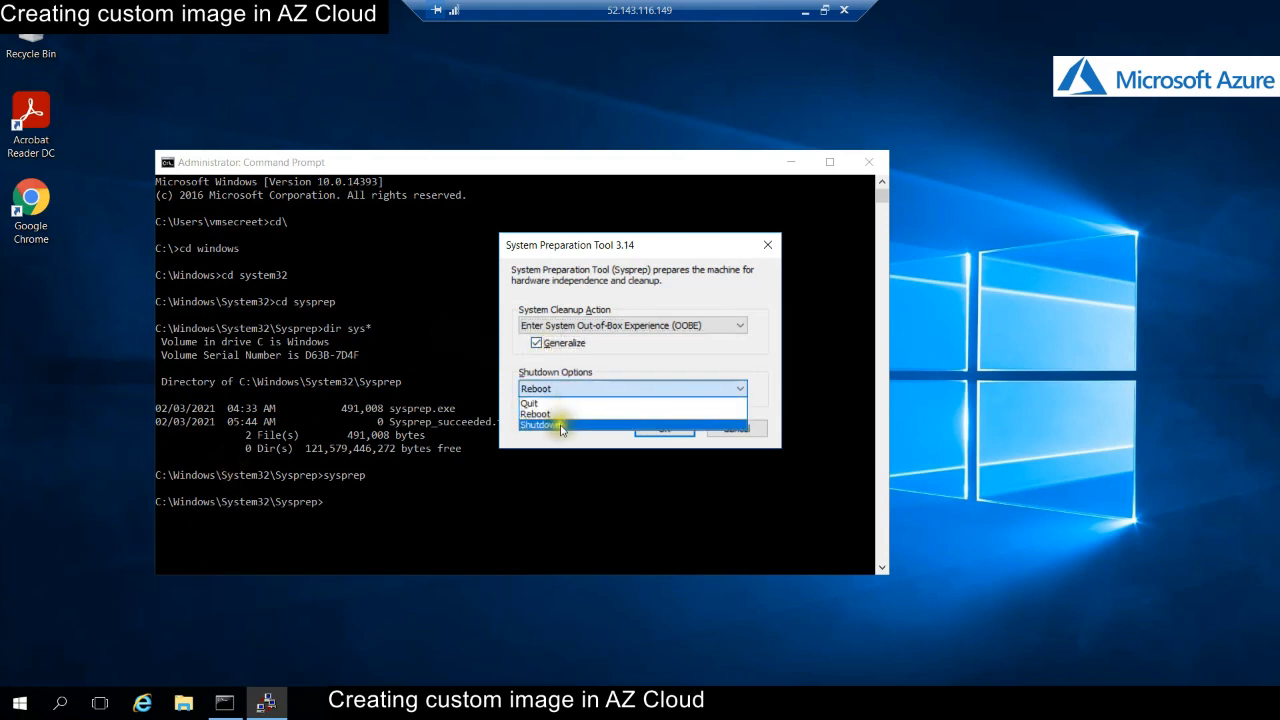
left_click(560, 426)
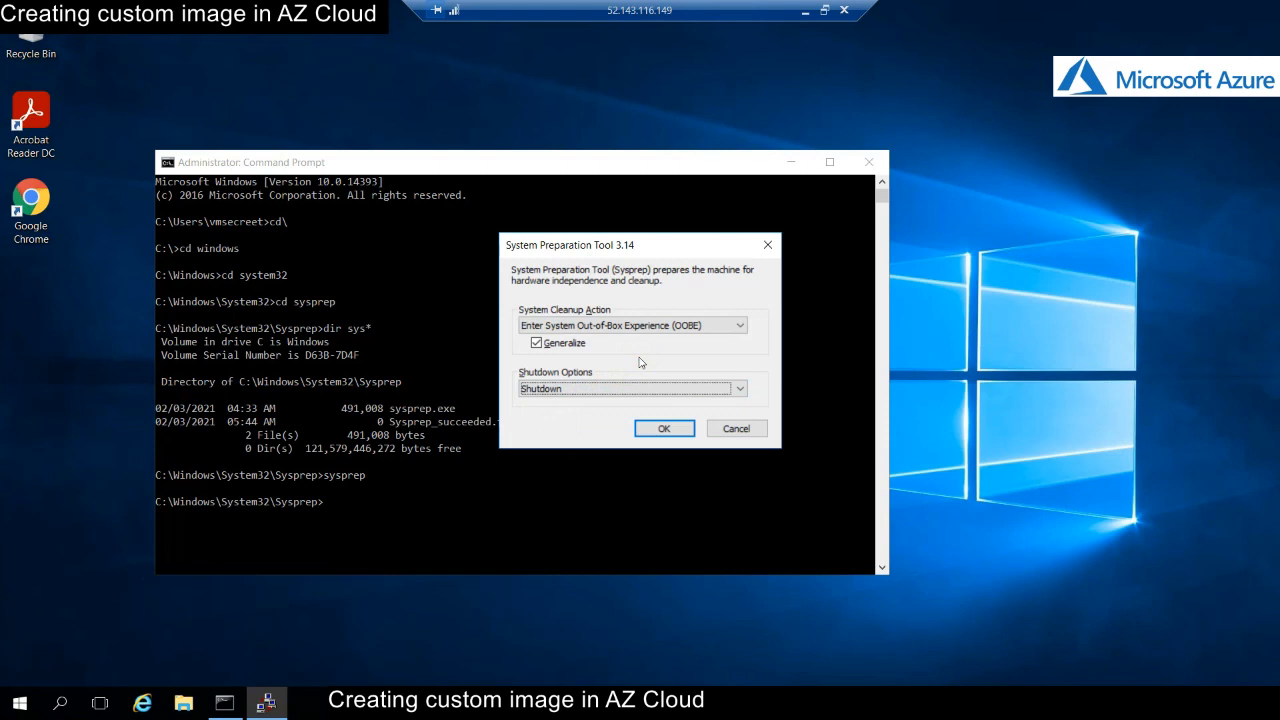
left_click(678, 429)
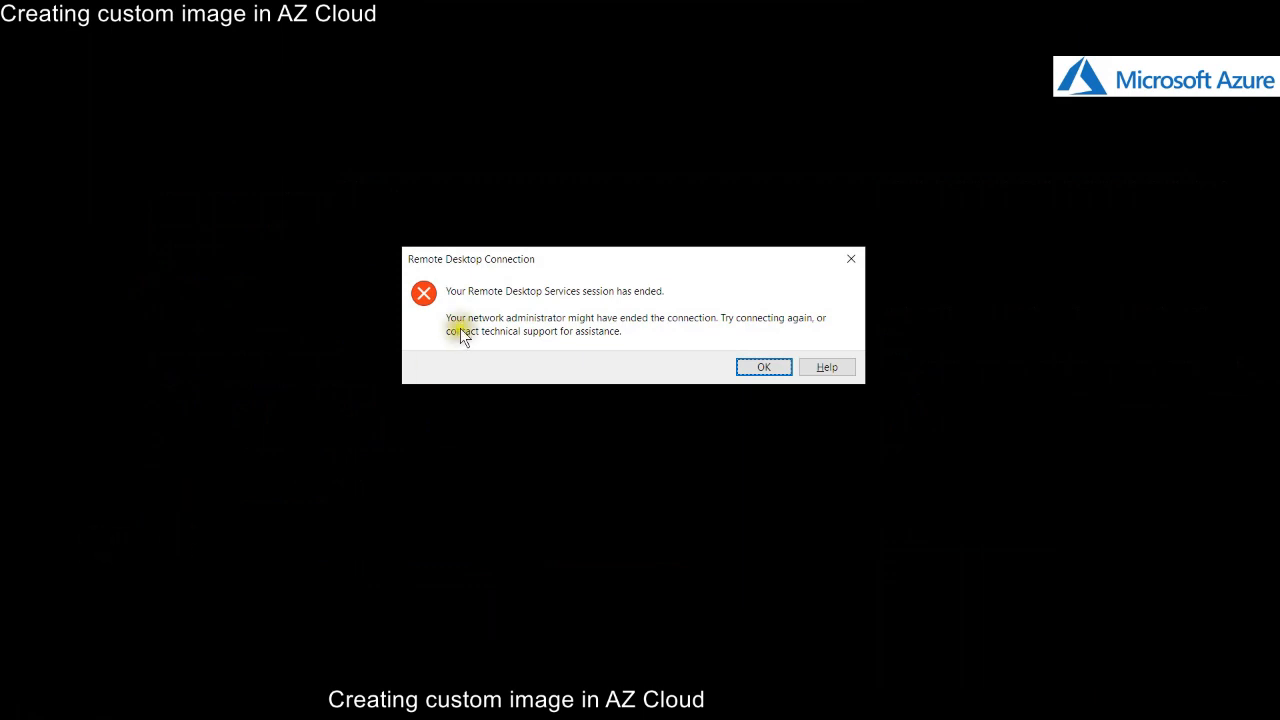
- Close the ended Remote Desktop session and refresh the WindowsServer overview in the Azure portal
left_click(764, 367)
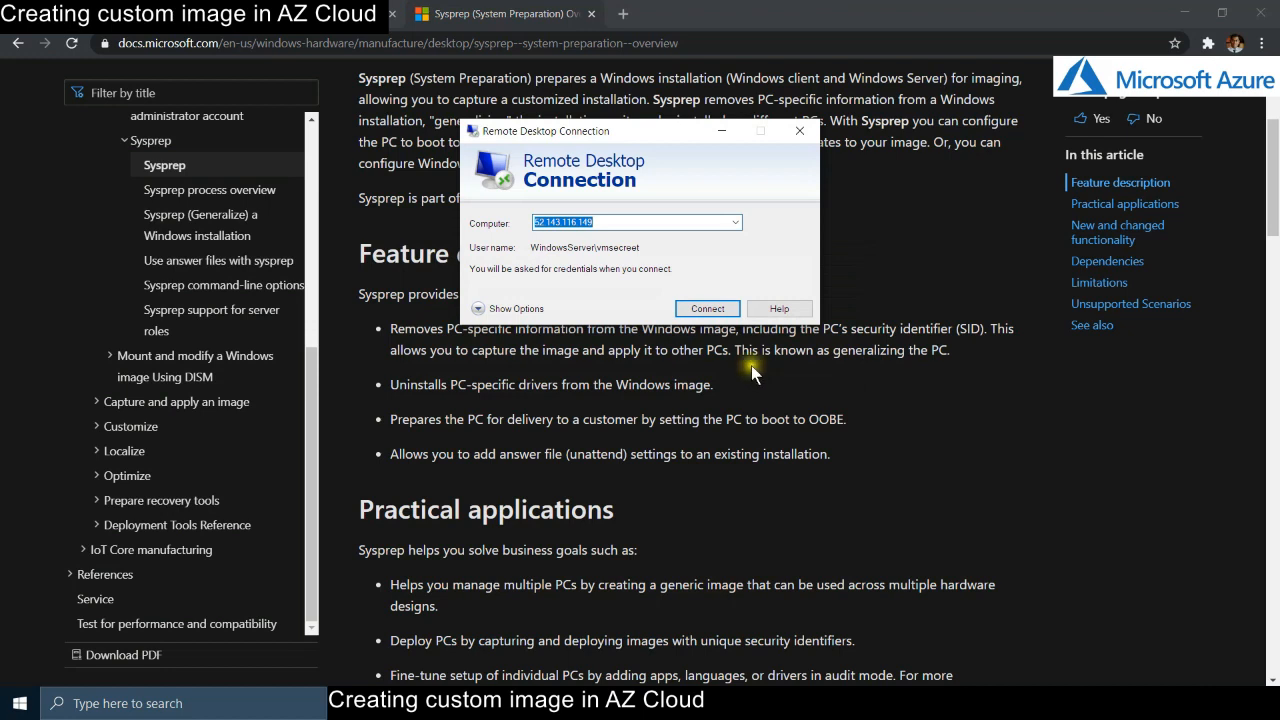
left_click(802, 127)
left_click(200, 14)
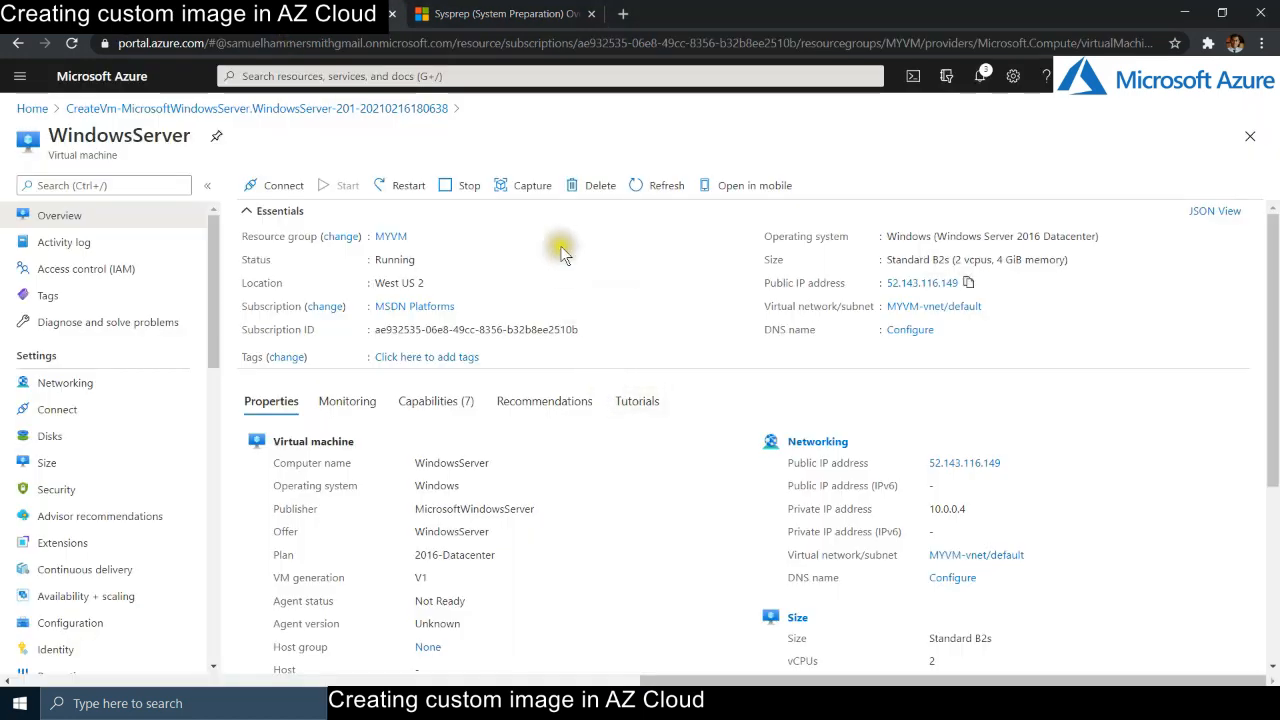
left_click(667, 186)
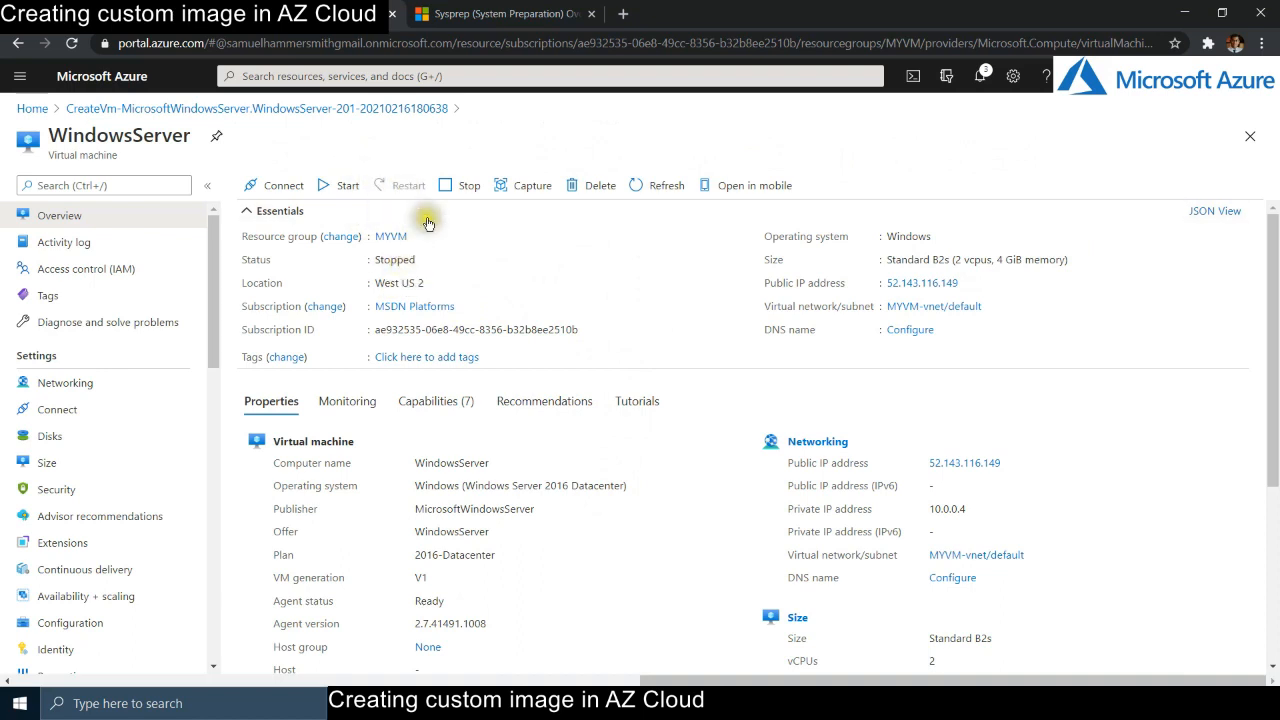
- Stop the WindowsServer VM, confirm it shows Stopped (deallocated), and check the stop notification
left_click(454, 188)
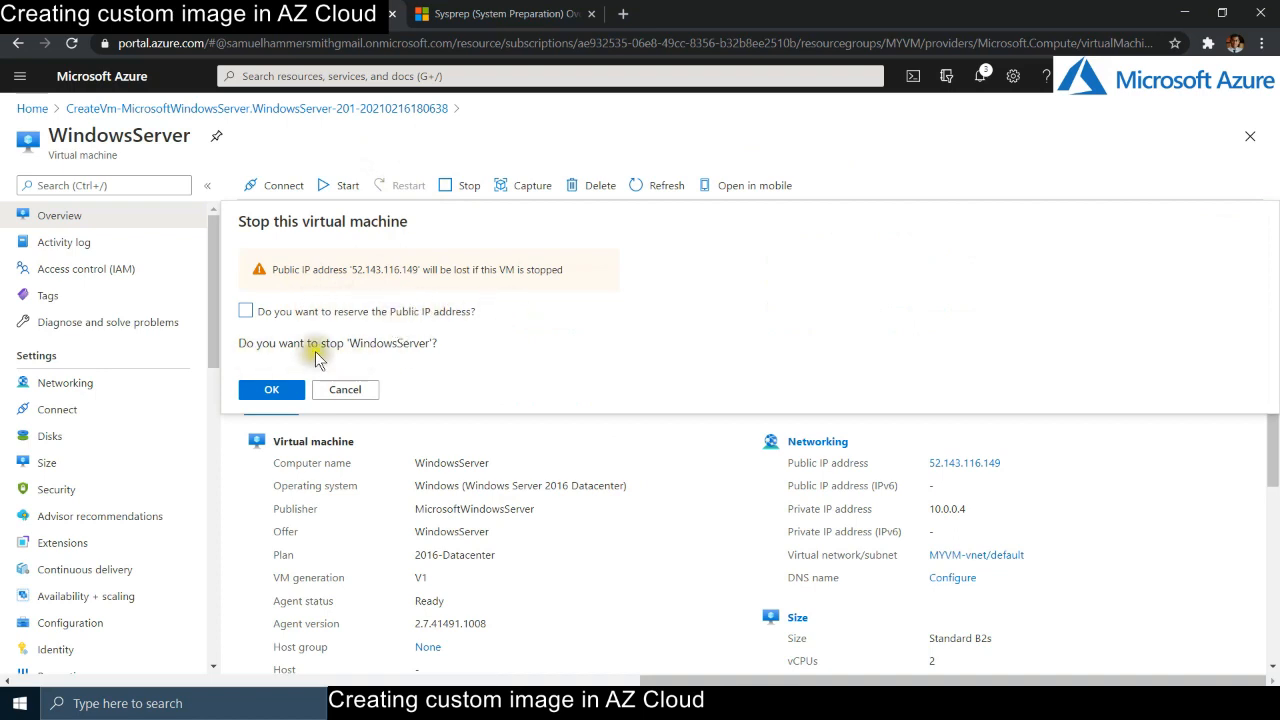
left_click(284, 396)
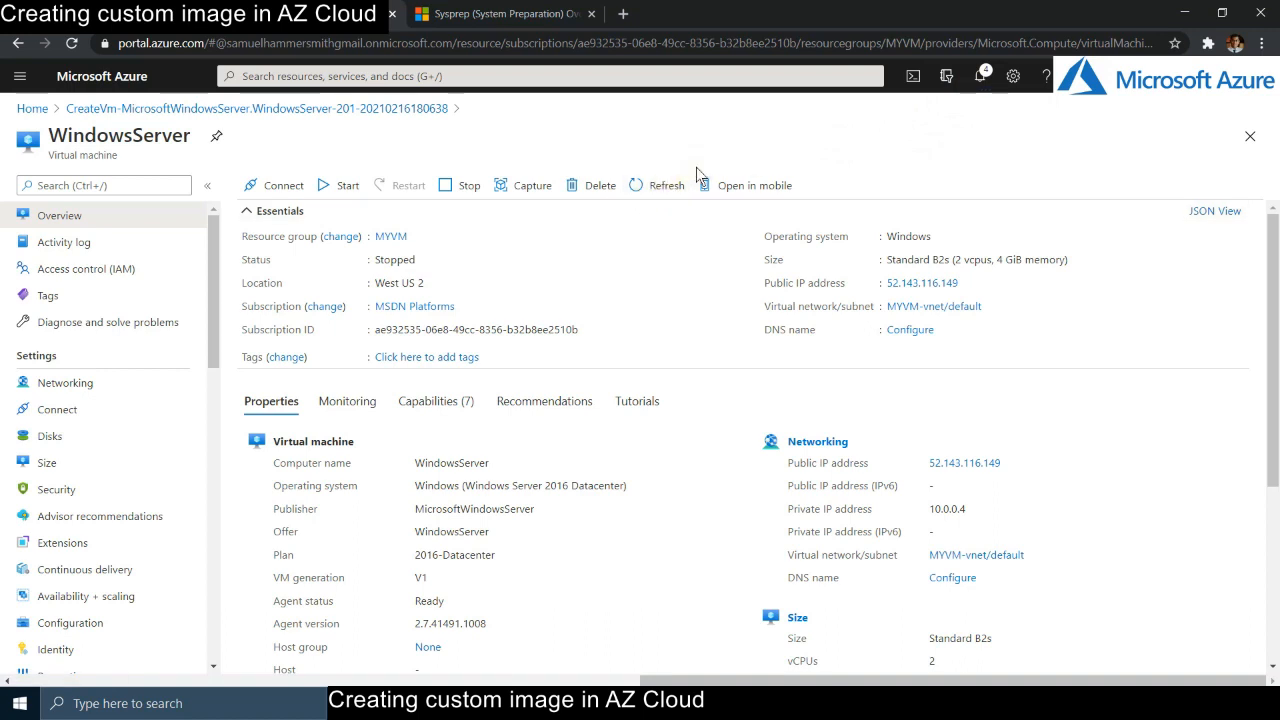
left_click(662, 185)
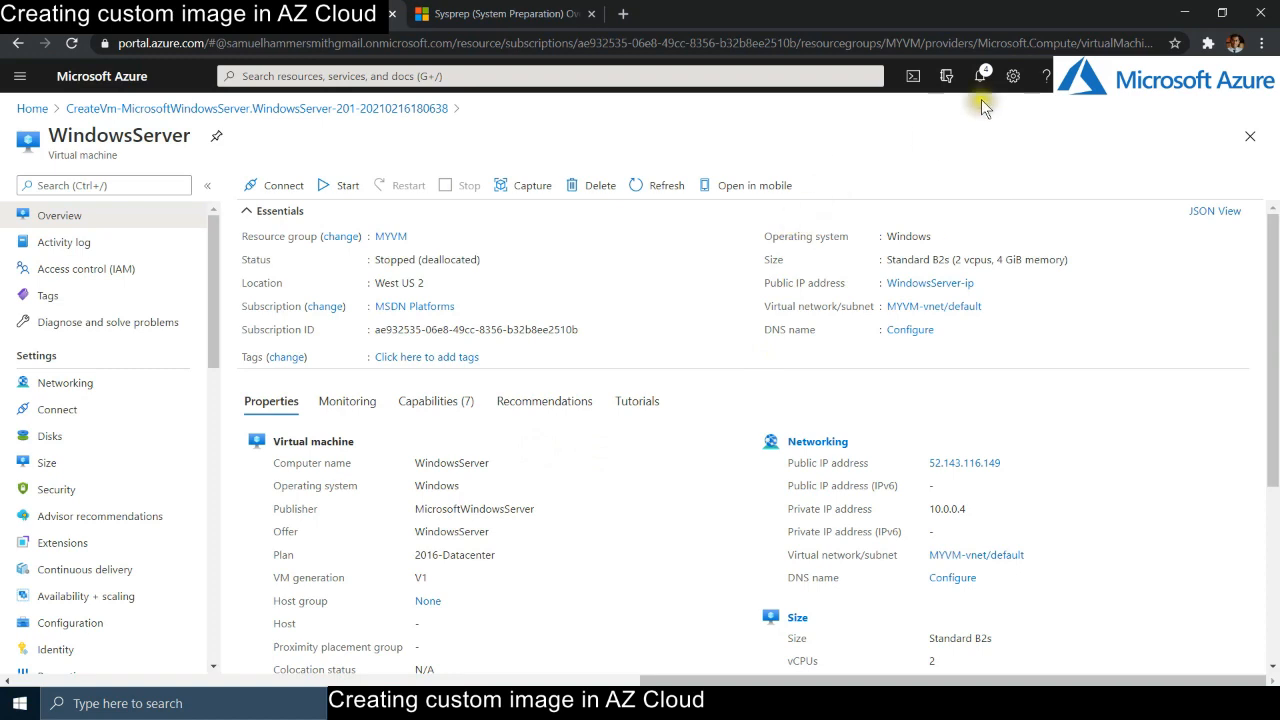
left_click(983, 77)
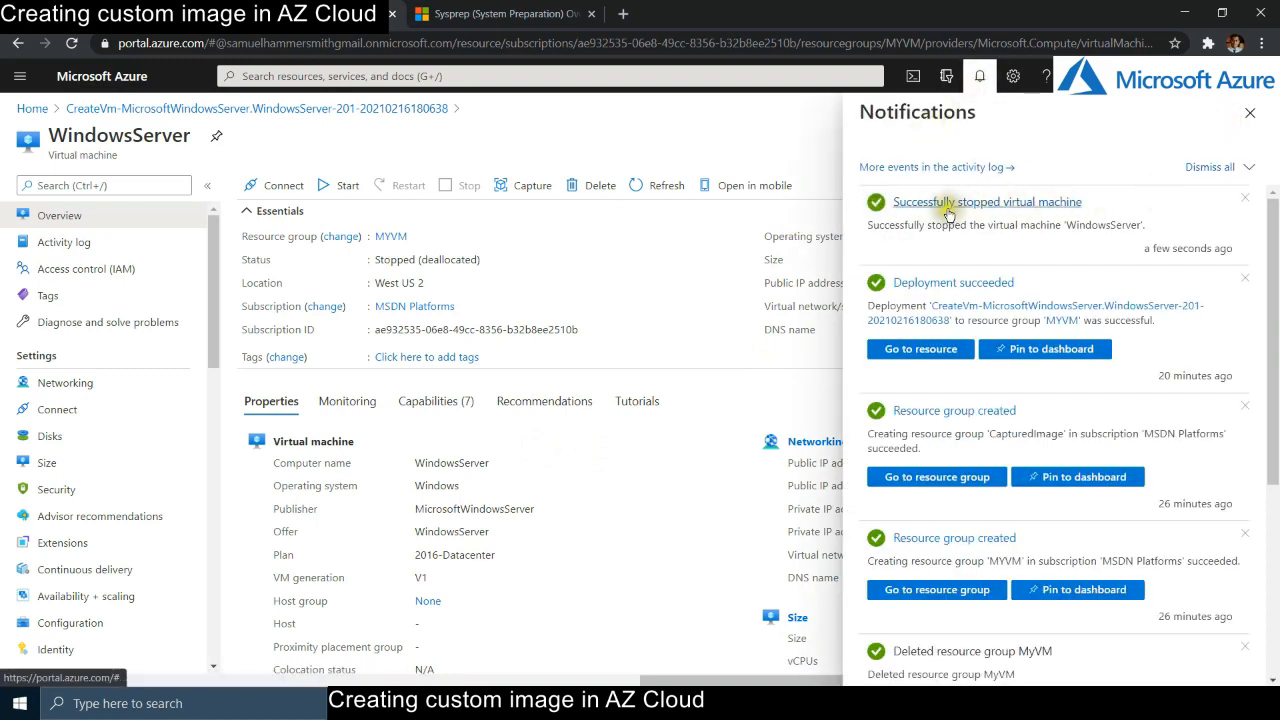
left_click(1250, 112)
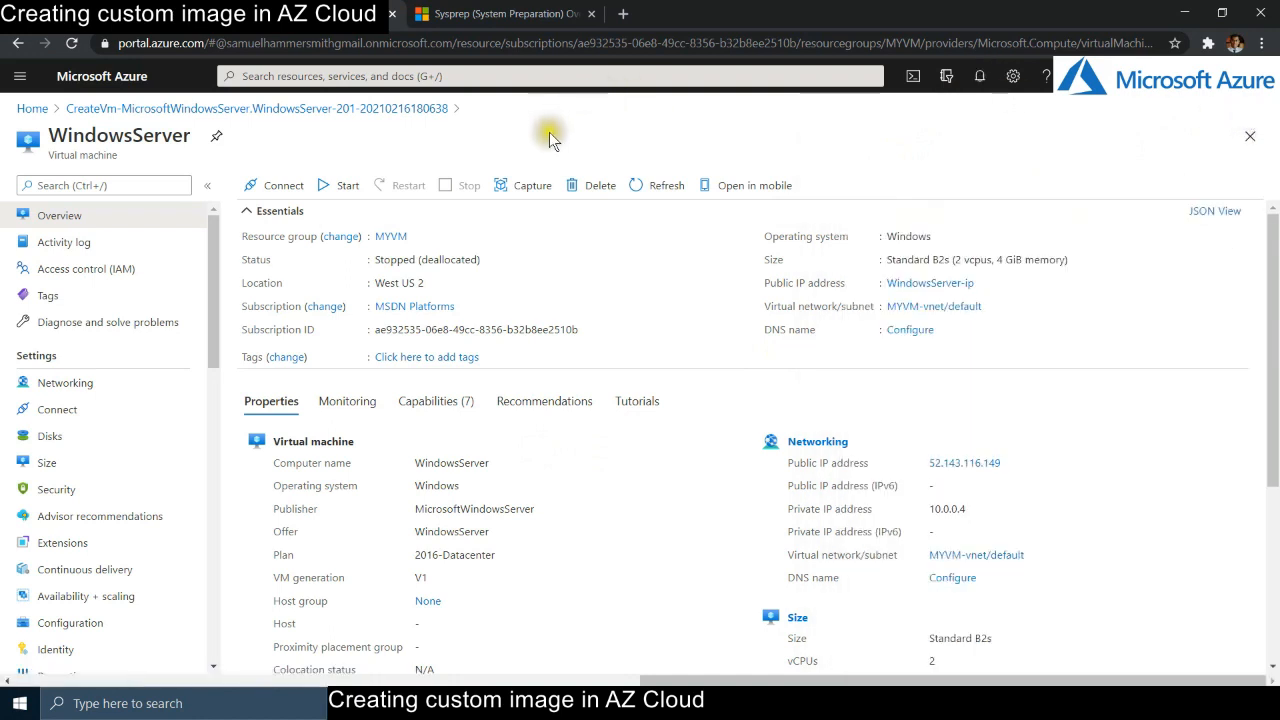
left_click(522, 186)
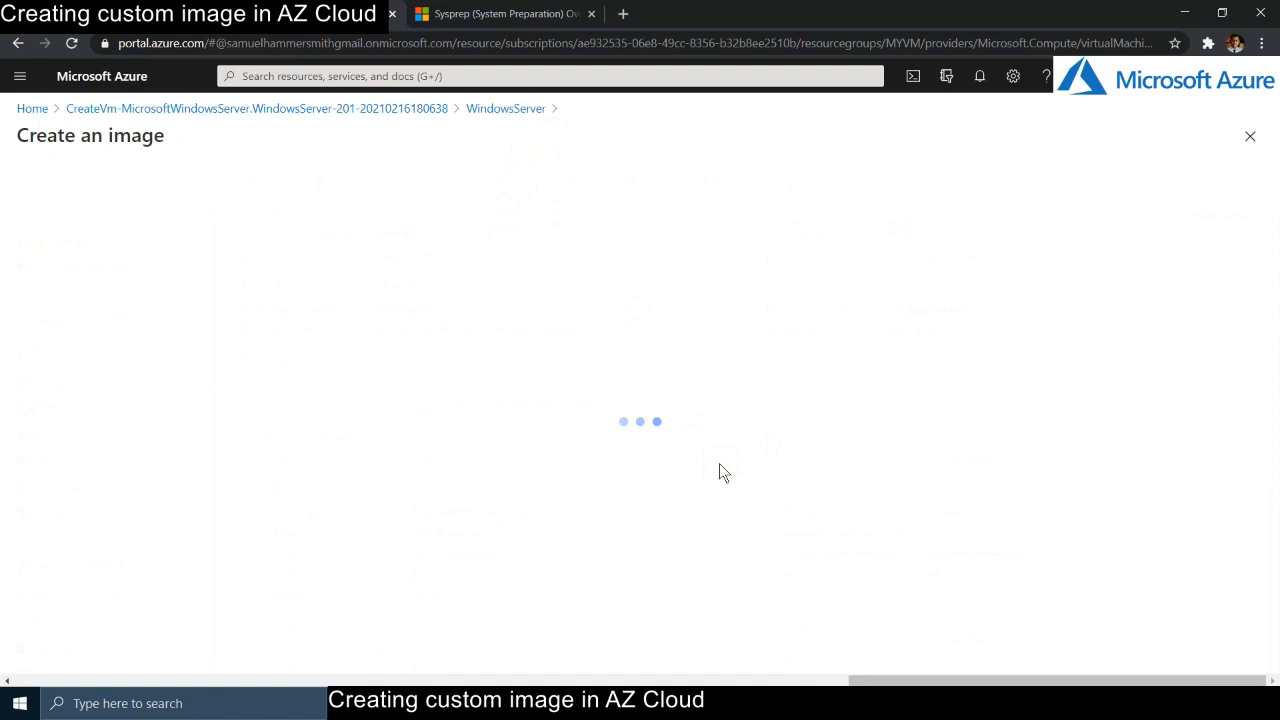
- Choose to capture only a managed image, with no gallery, stored in resource group CapturedImage
scroll(719, 459, "down", 1)
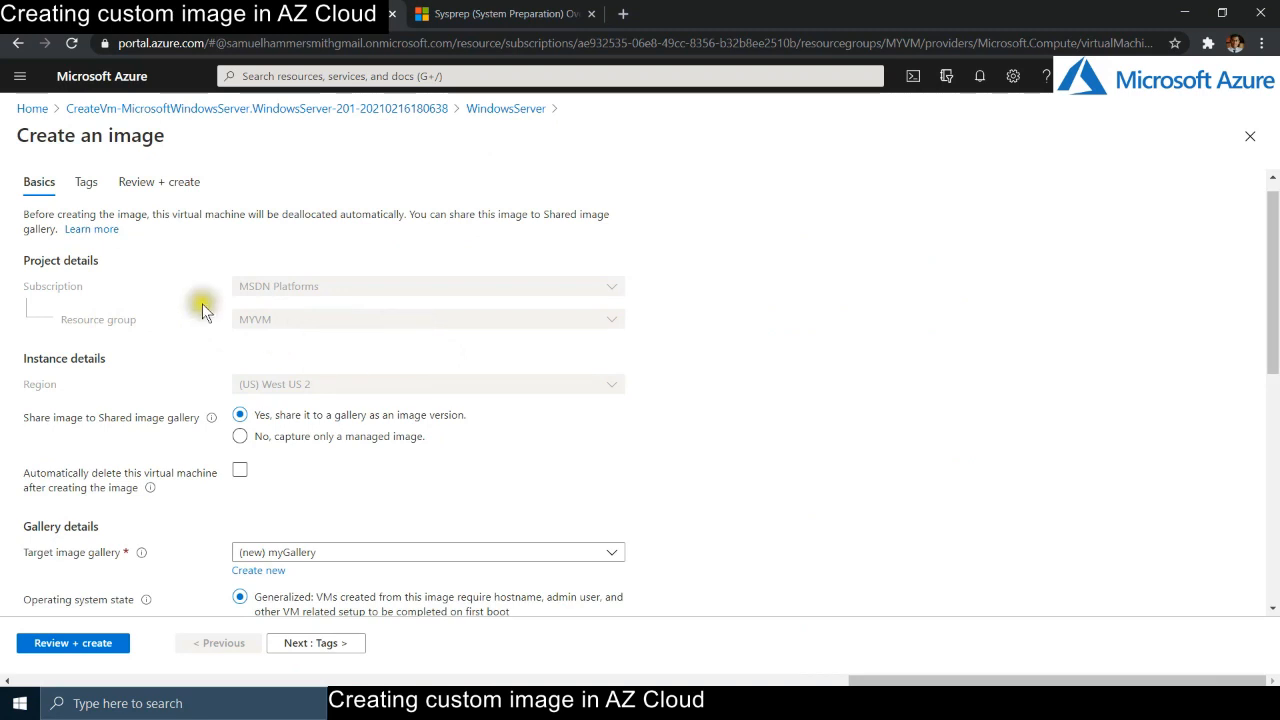
left_click(587, 319)
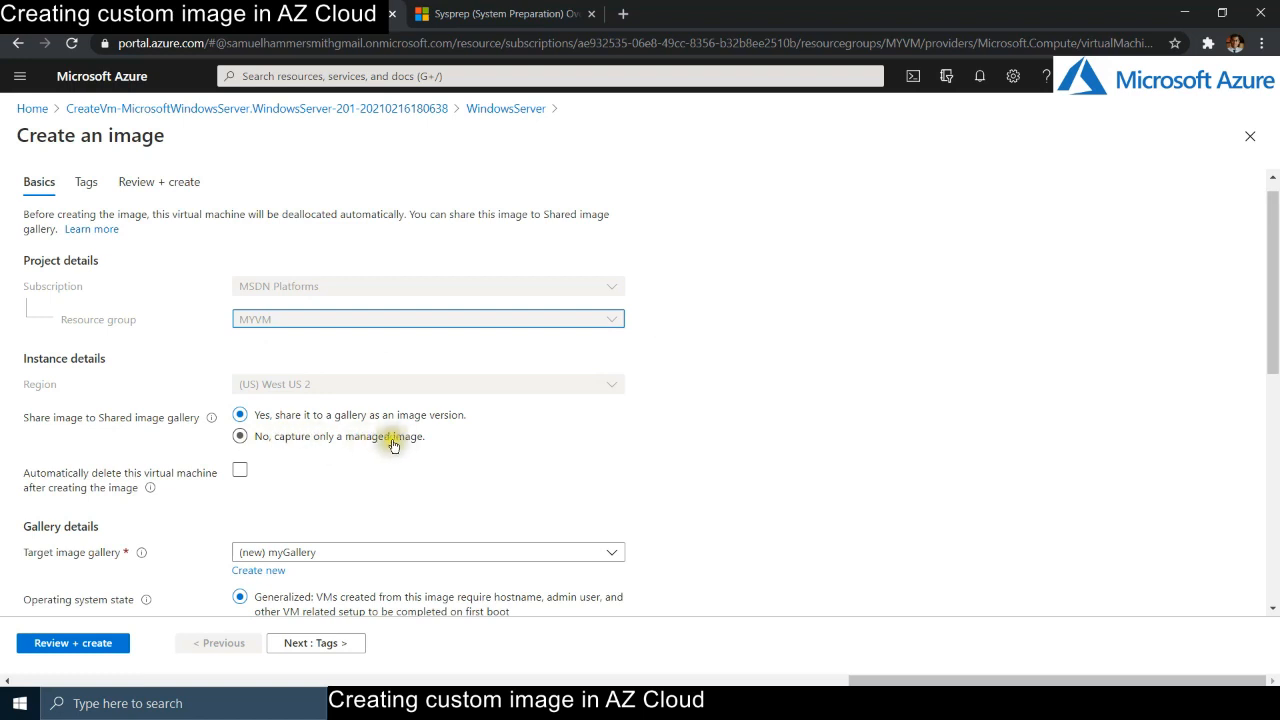
left_click(241, 437)
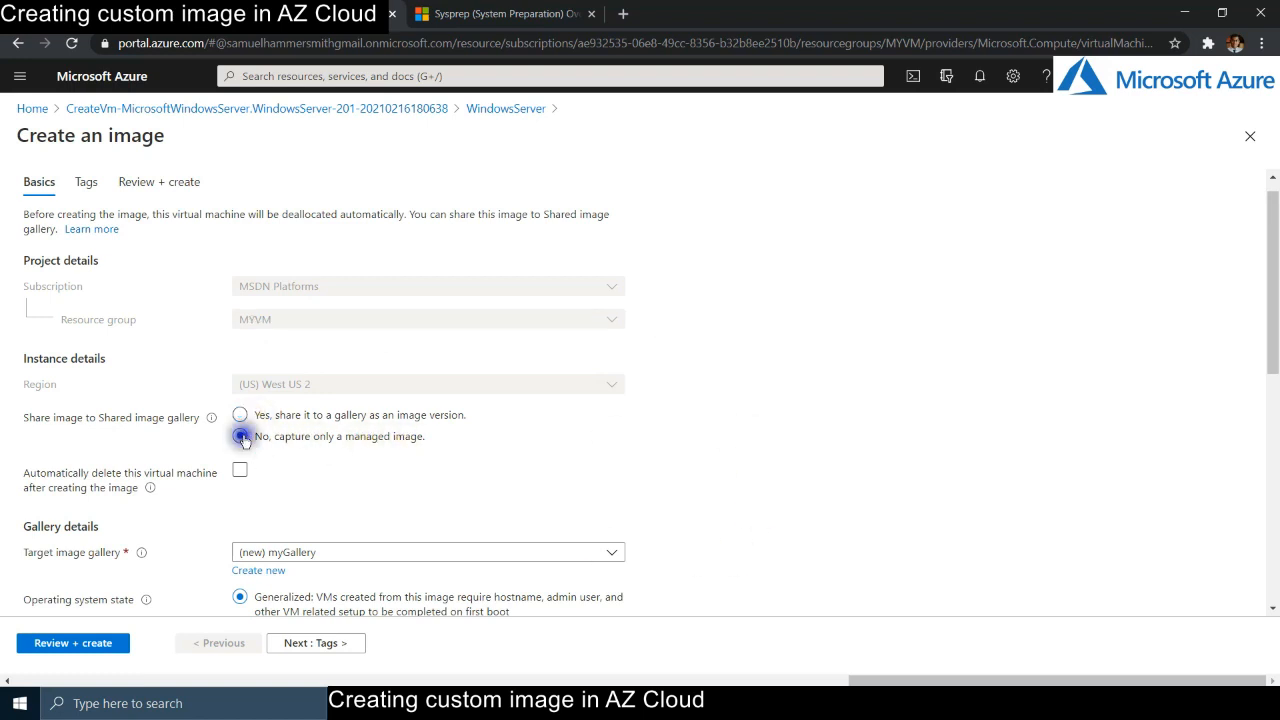
left_click(413, 320)
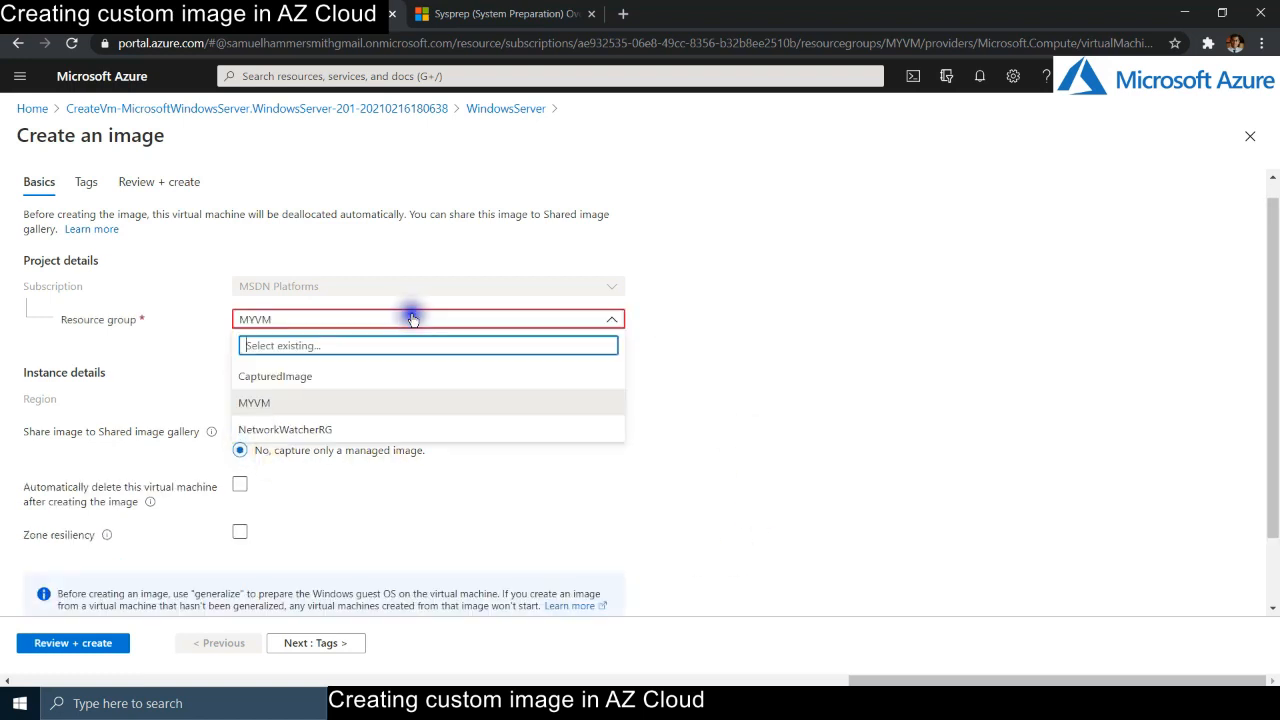
left_click(312, 377)
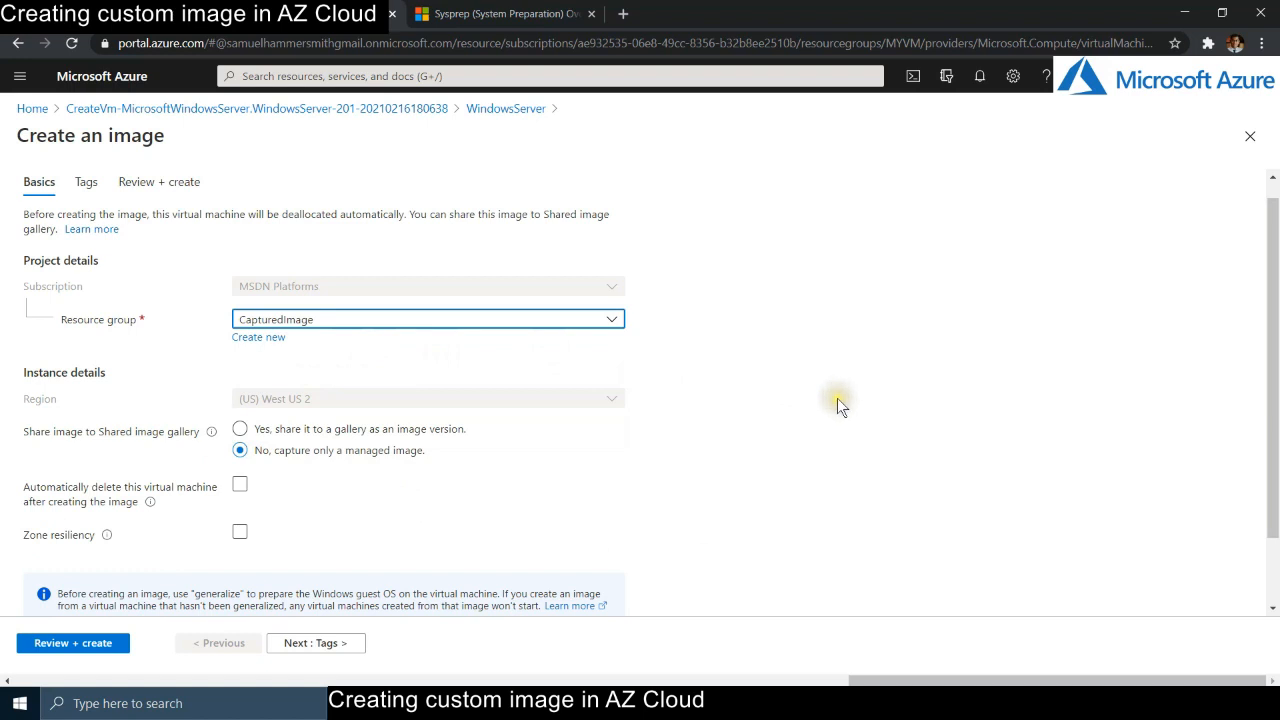
scroll(838, 403, "down", 2)
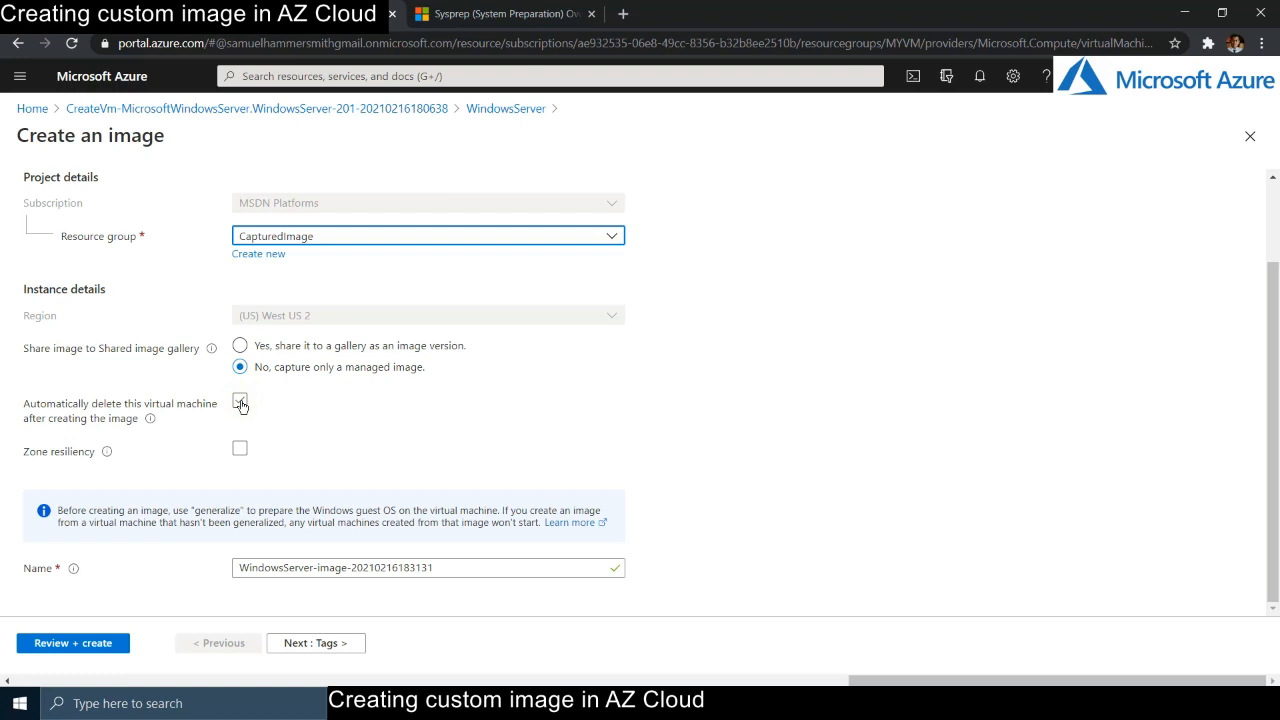
- Tick the option to automatically delete the virtual machine after the image is created
left_click(240, 402)
left_click(240, 402)
left_click(240, 402)
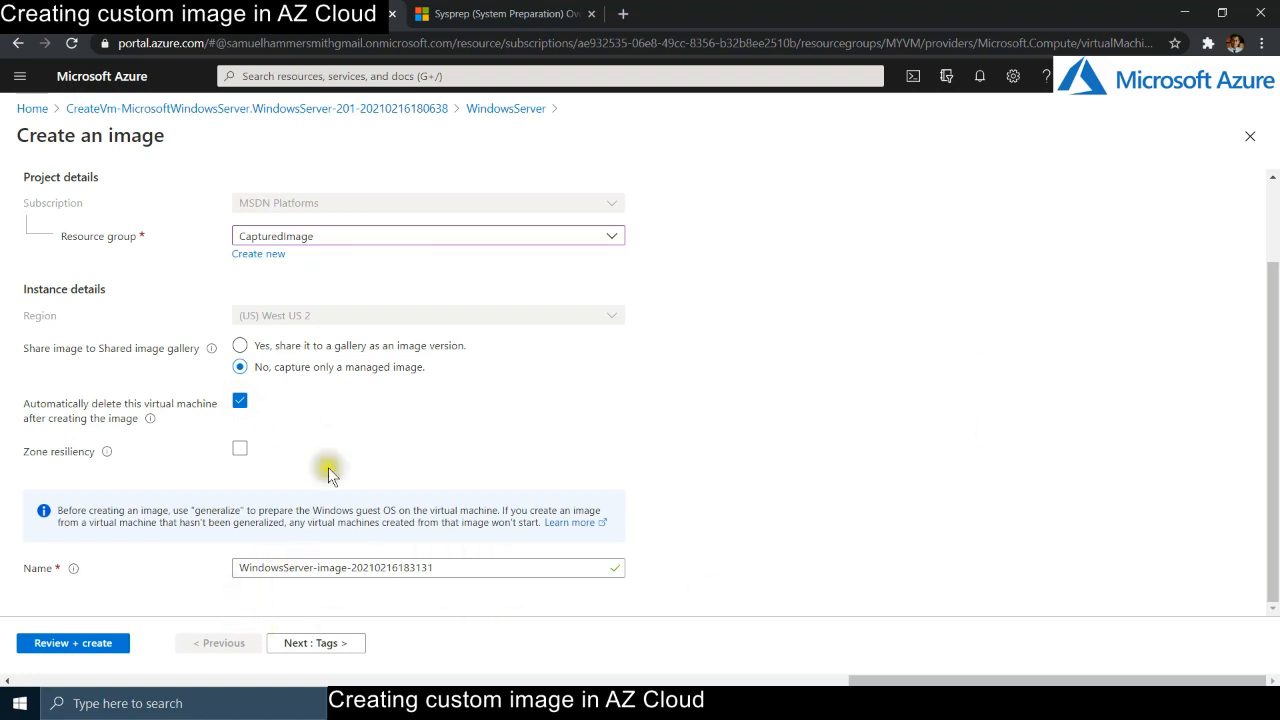
- Name the image ServerImage-Feb2021 and go to Review + create for validation
mouse_move(107, 455)
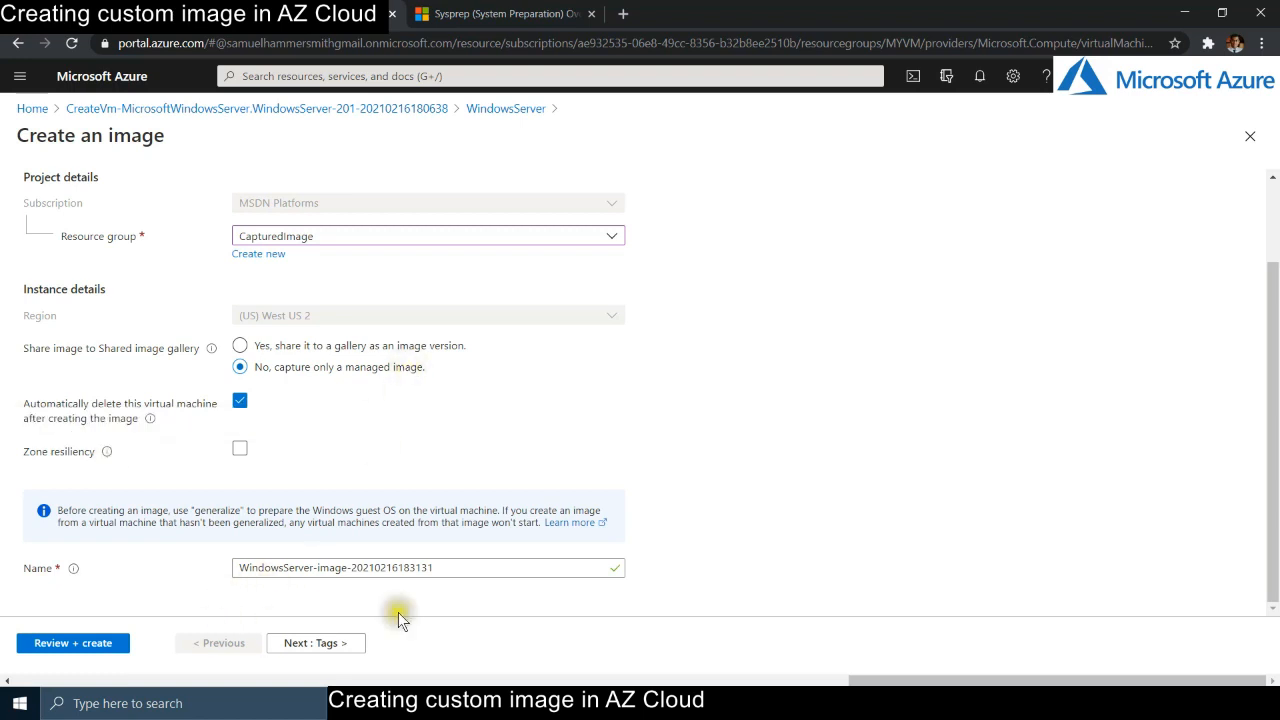
left_click_drag(461, 574, 163, 566)
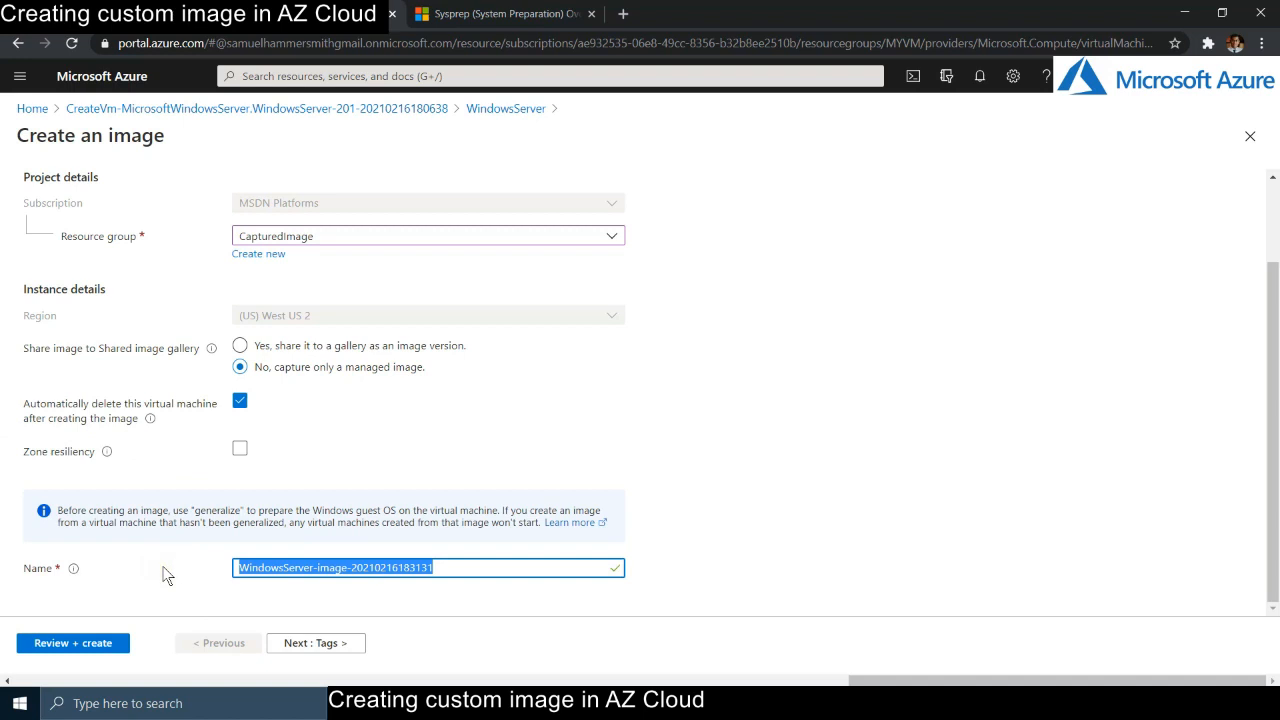
type("Ca")
key("BackSpace")
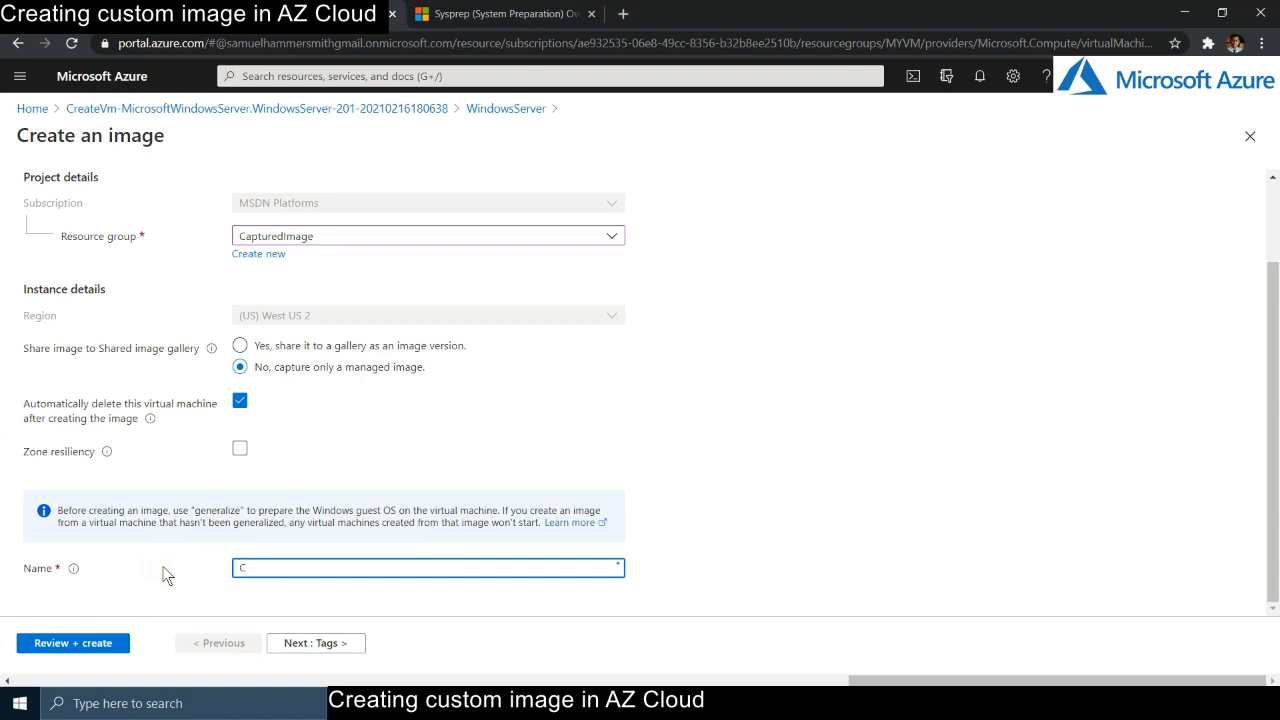
type("Server")
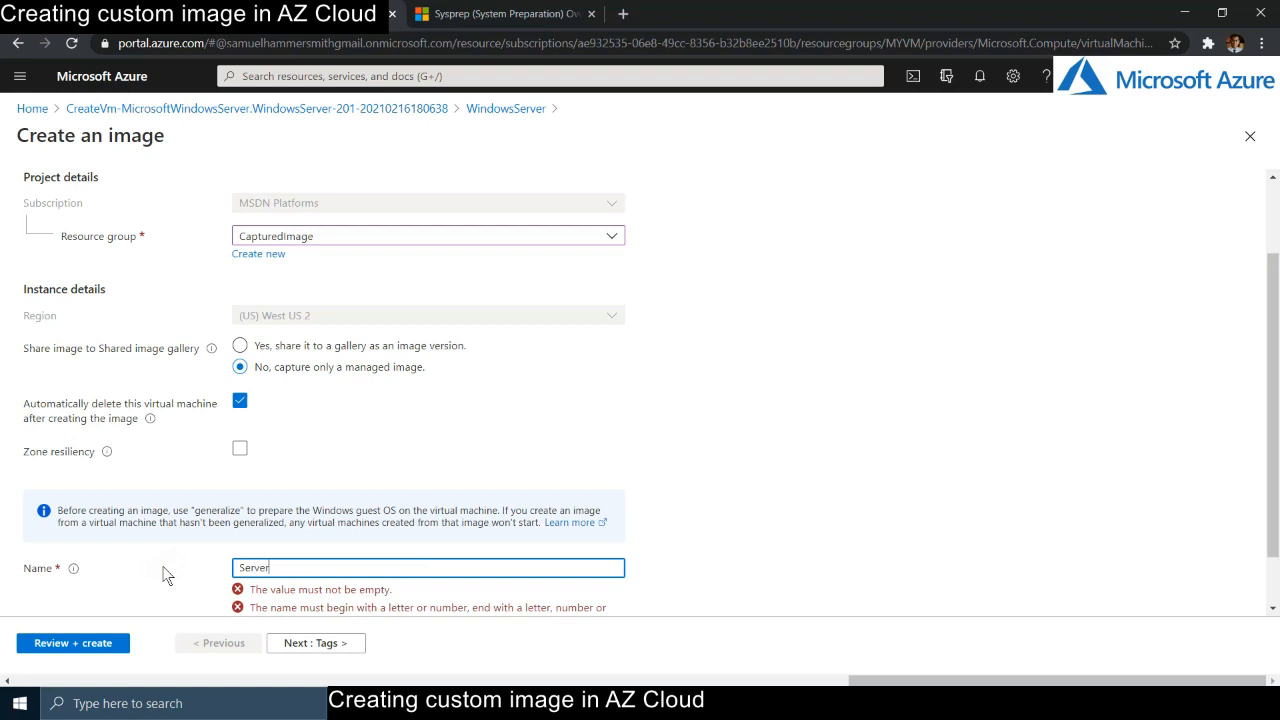
type("Imade-")
type("J")
type("Feb")
type("2021")
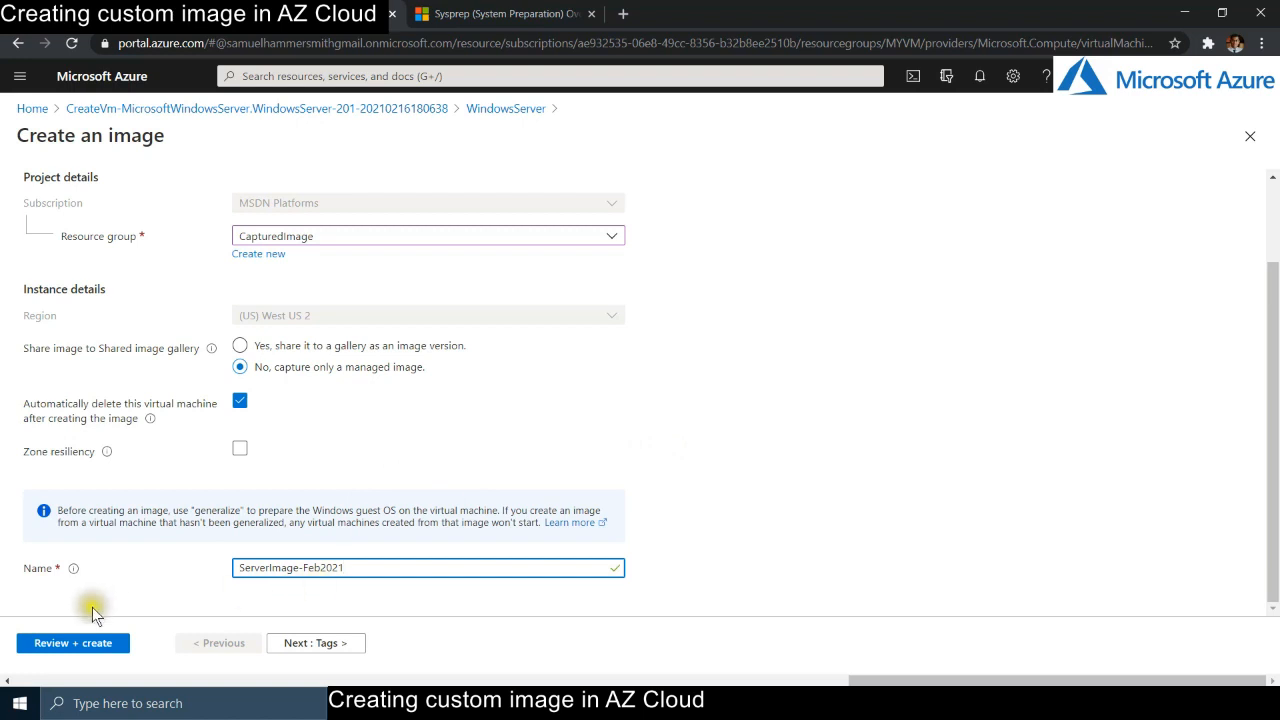
left_click(84, 644)
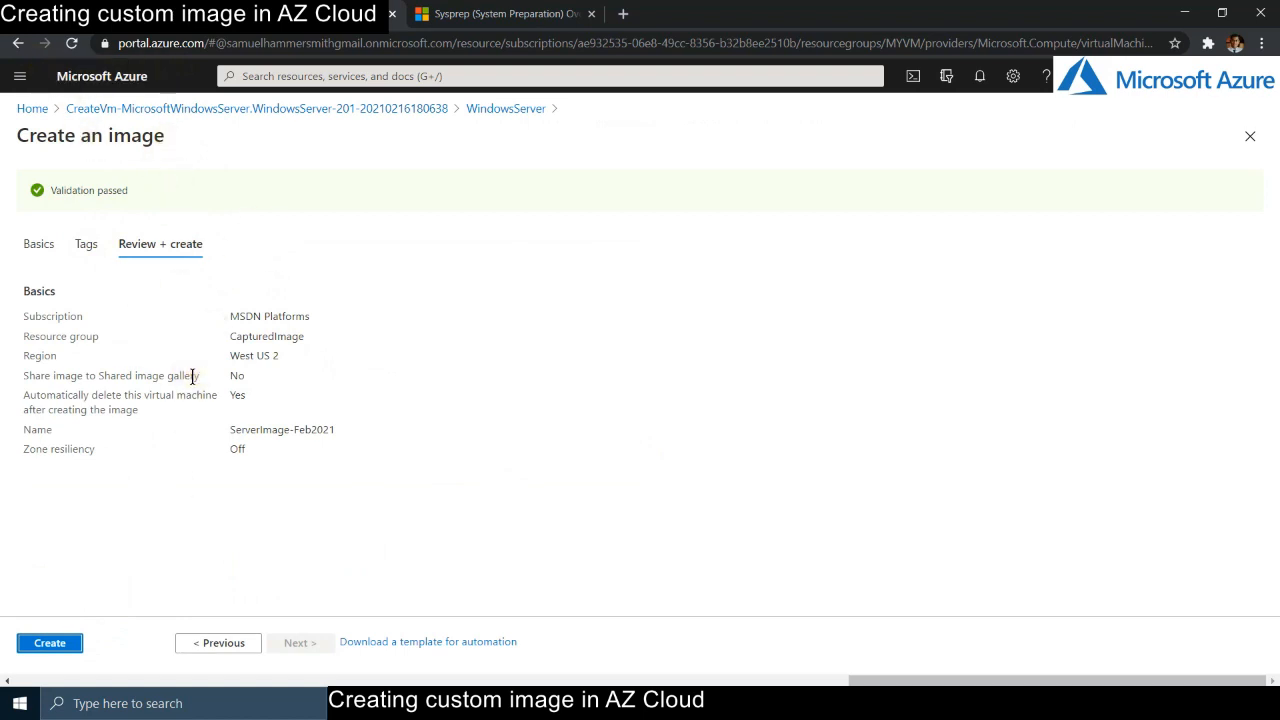
- Create the image and check notifications for the completed deployment and the deleted source VM
left_click(80, 636)
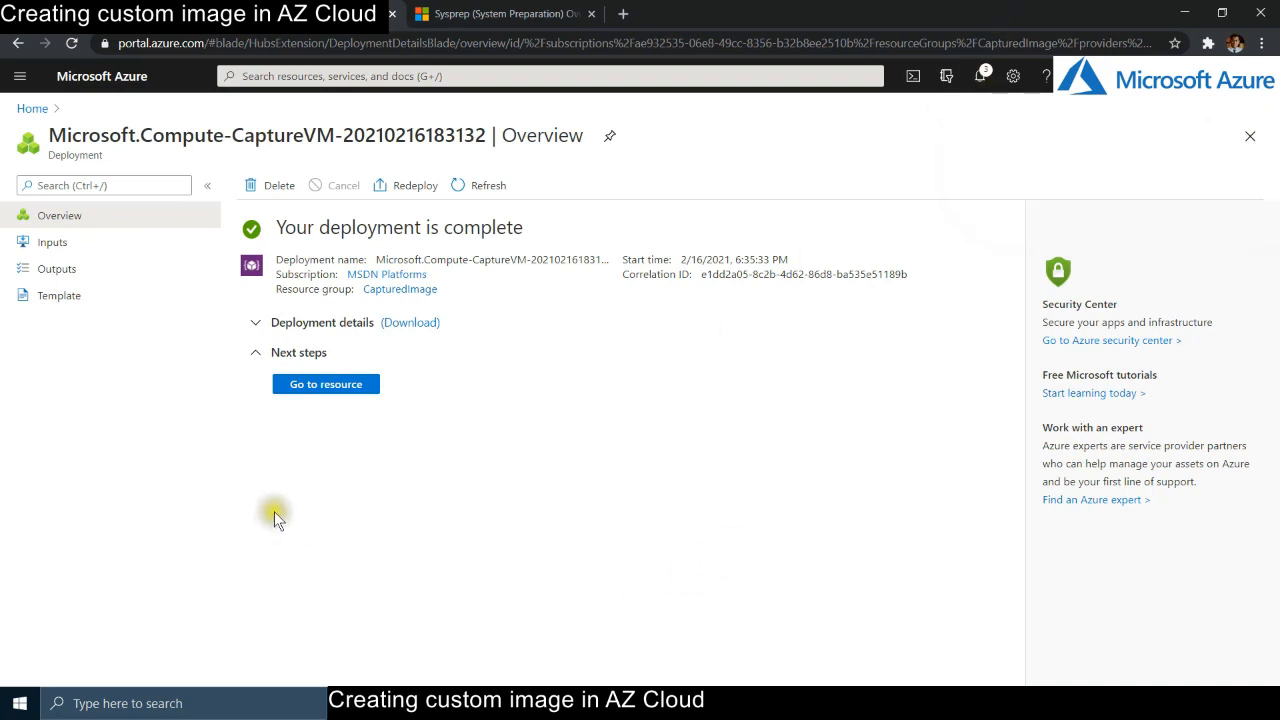
left_click(982, 78)
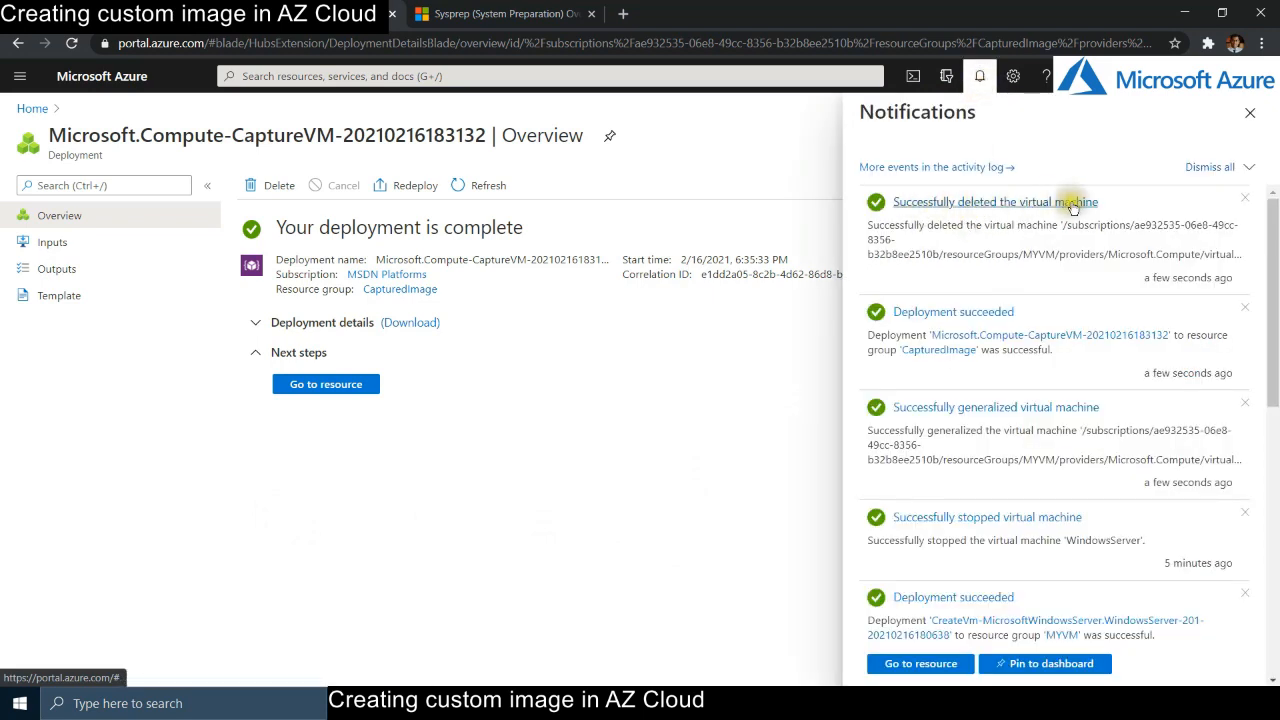
left_click(1250, 113)
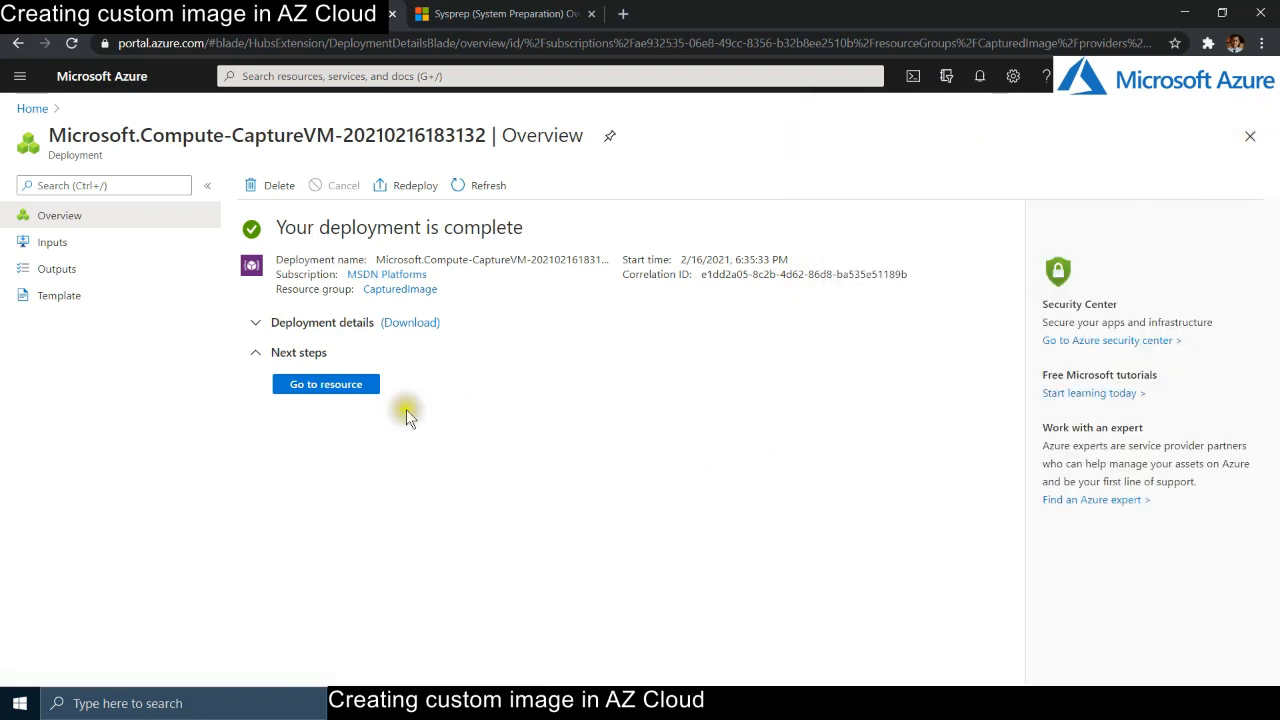
- Open the new ServerImage-Feb2021 image resource and start Create VM from it
left_click(340, 393)
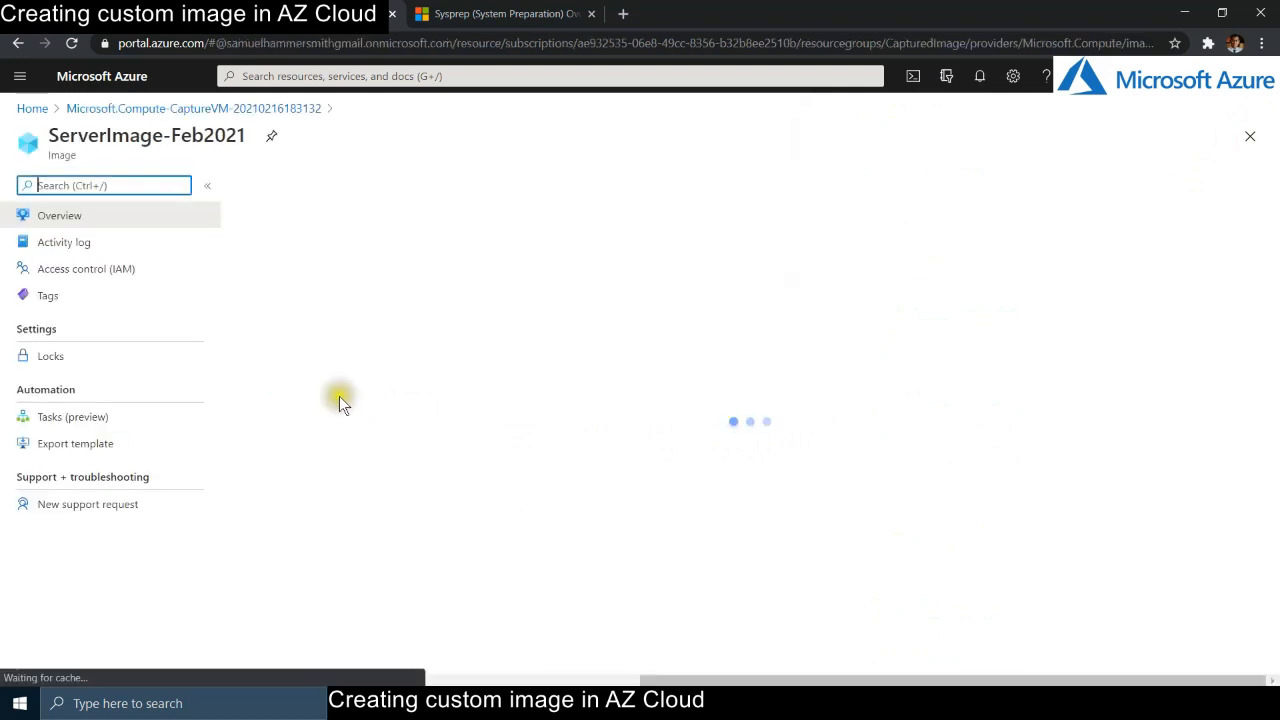
left_click_drag(255, 145, 50, 135)
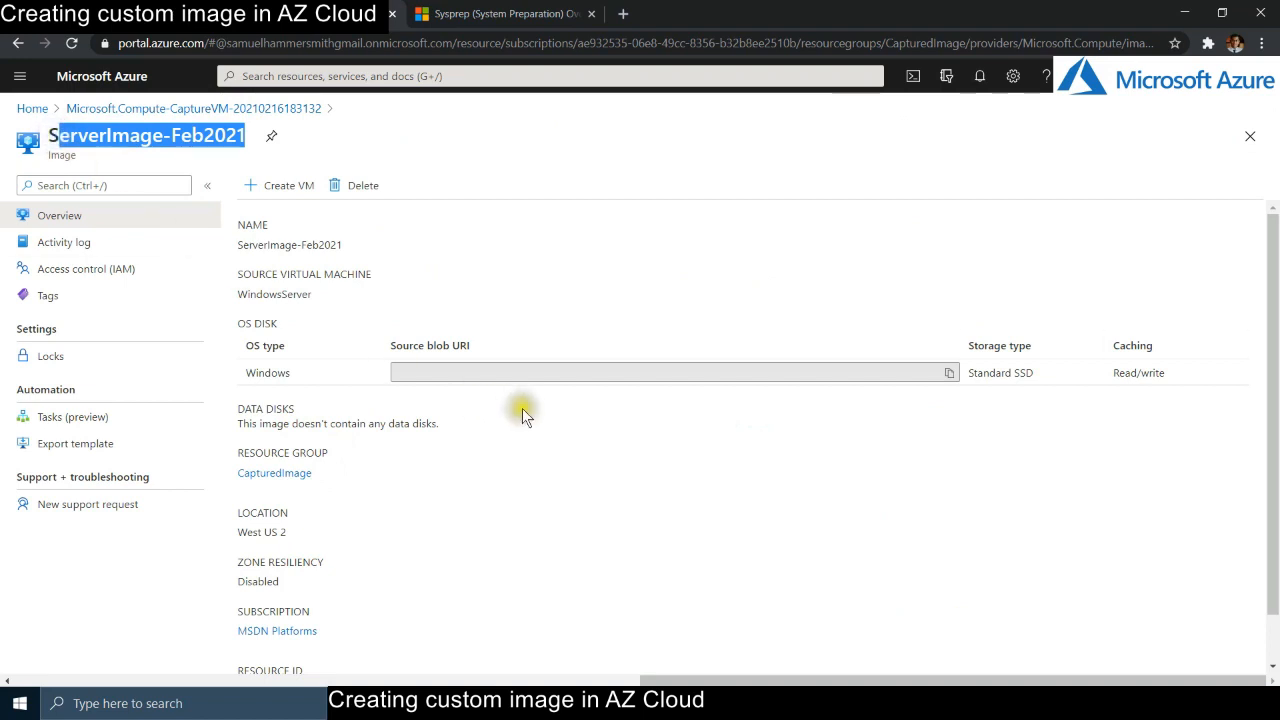
left_click(619, 461)
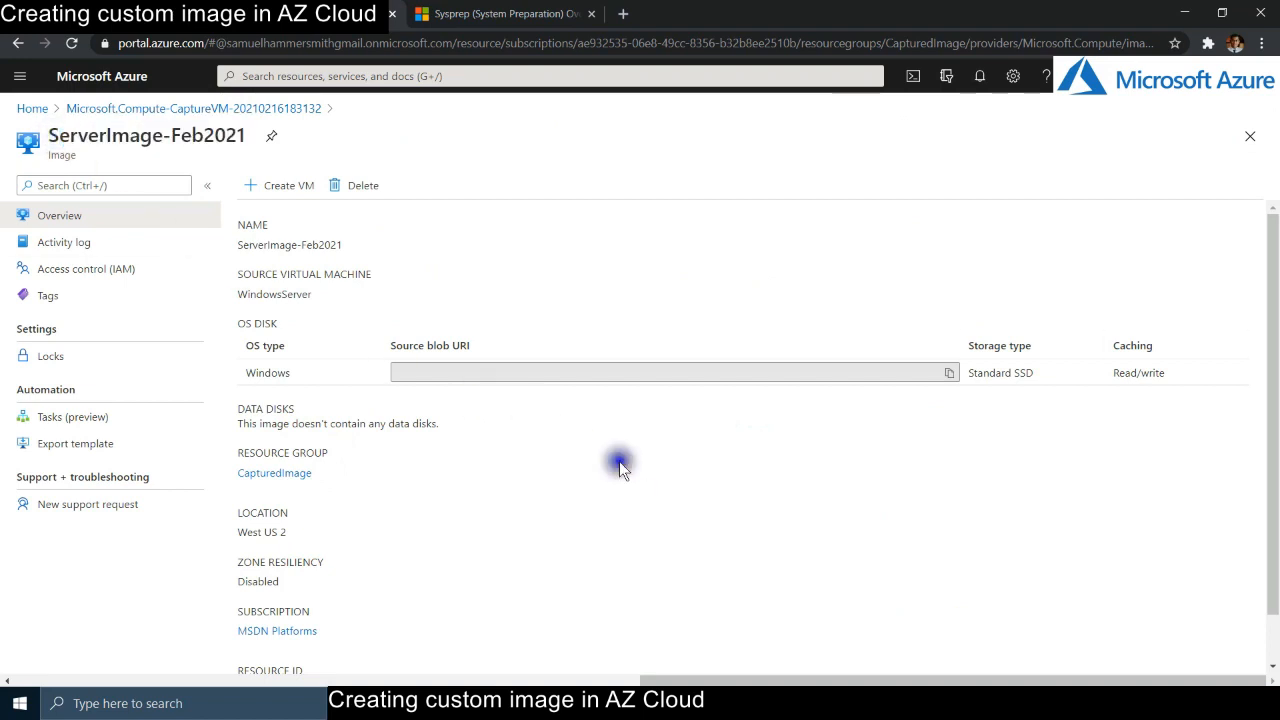
left_click(283, 190)
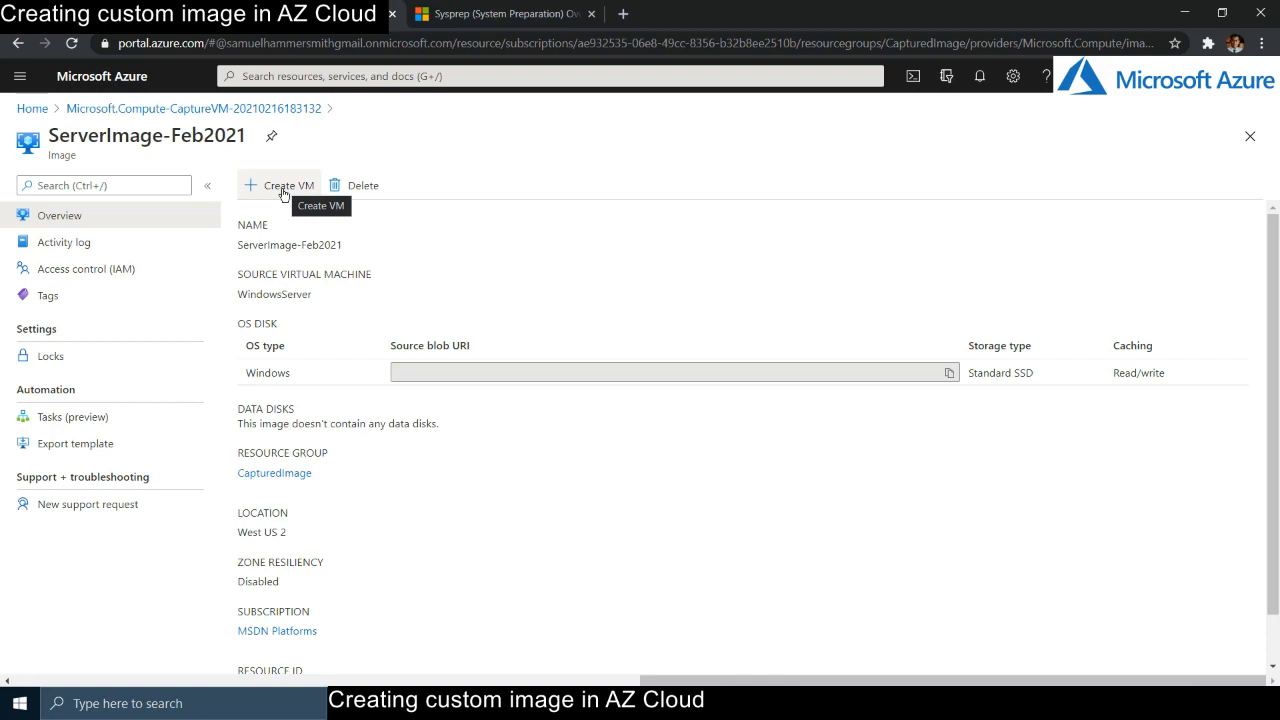
left_click(286, 189)
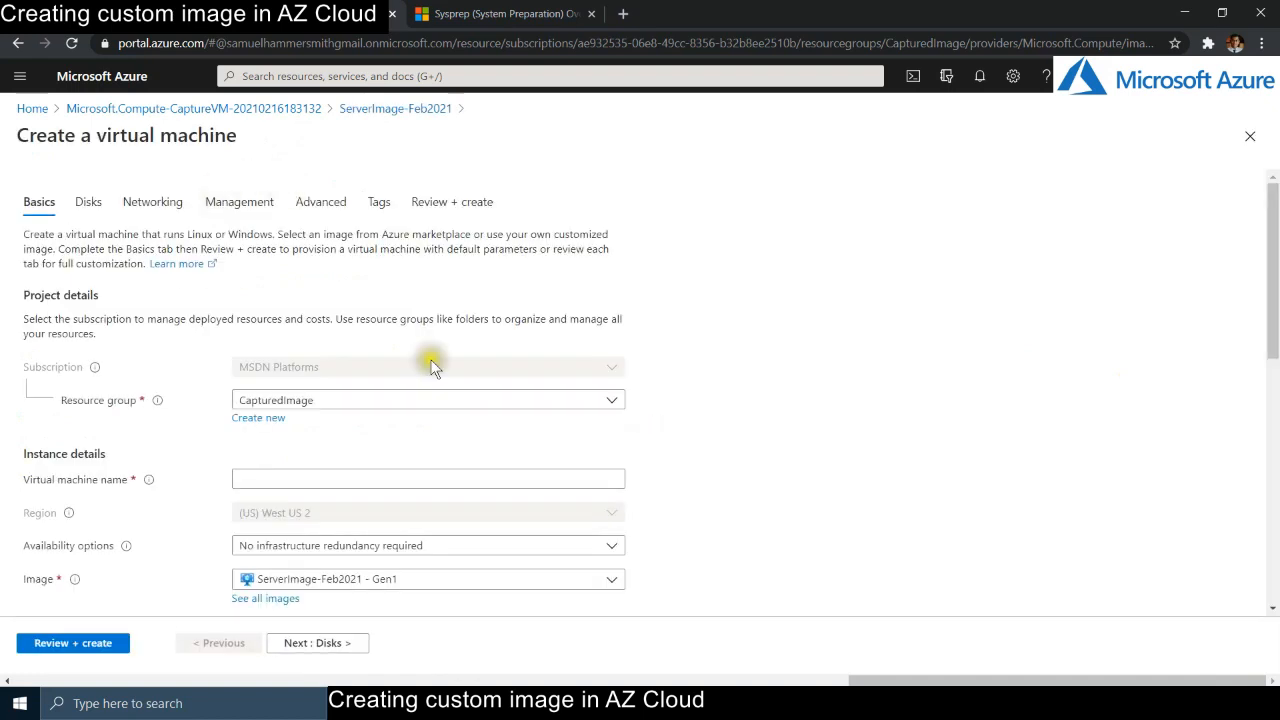
- Put the new VM in resource group MYVM and name it TestVM
scroll(986, 370, "down", 1)
scroll(986, 368, "down", 1)
left_click(494, 236)
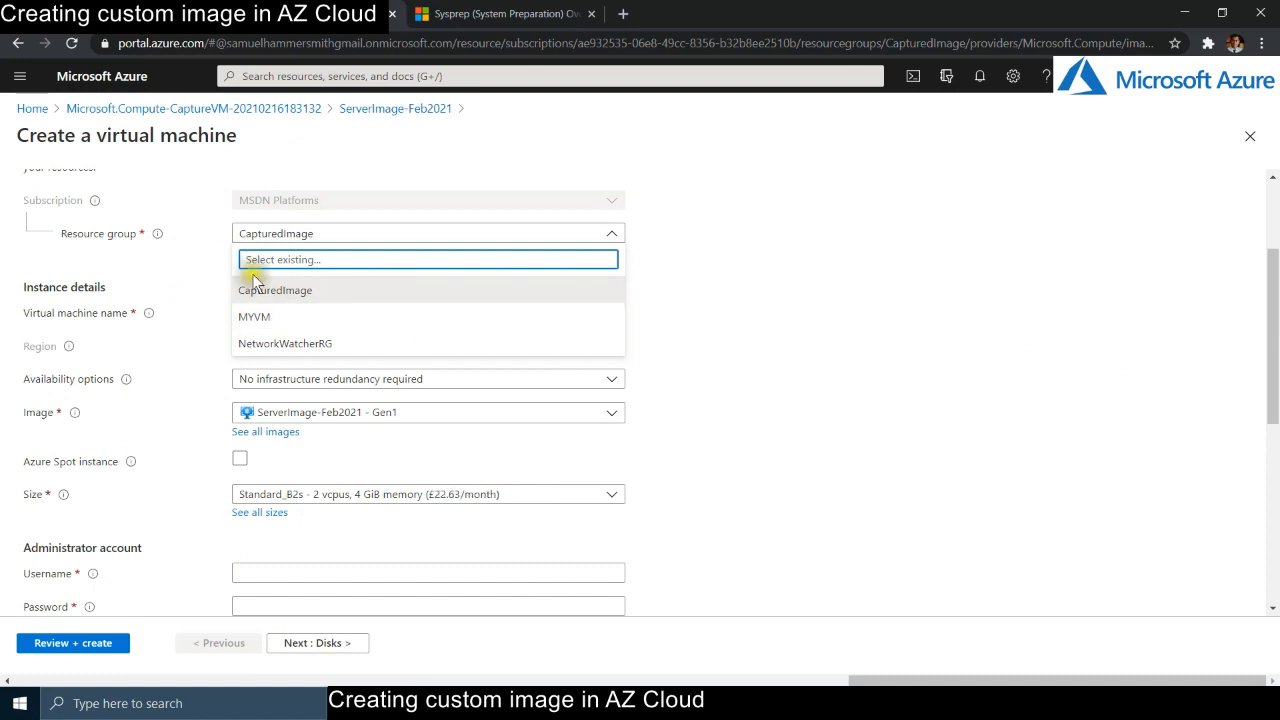
left_click(288, 322)
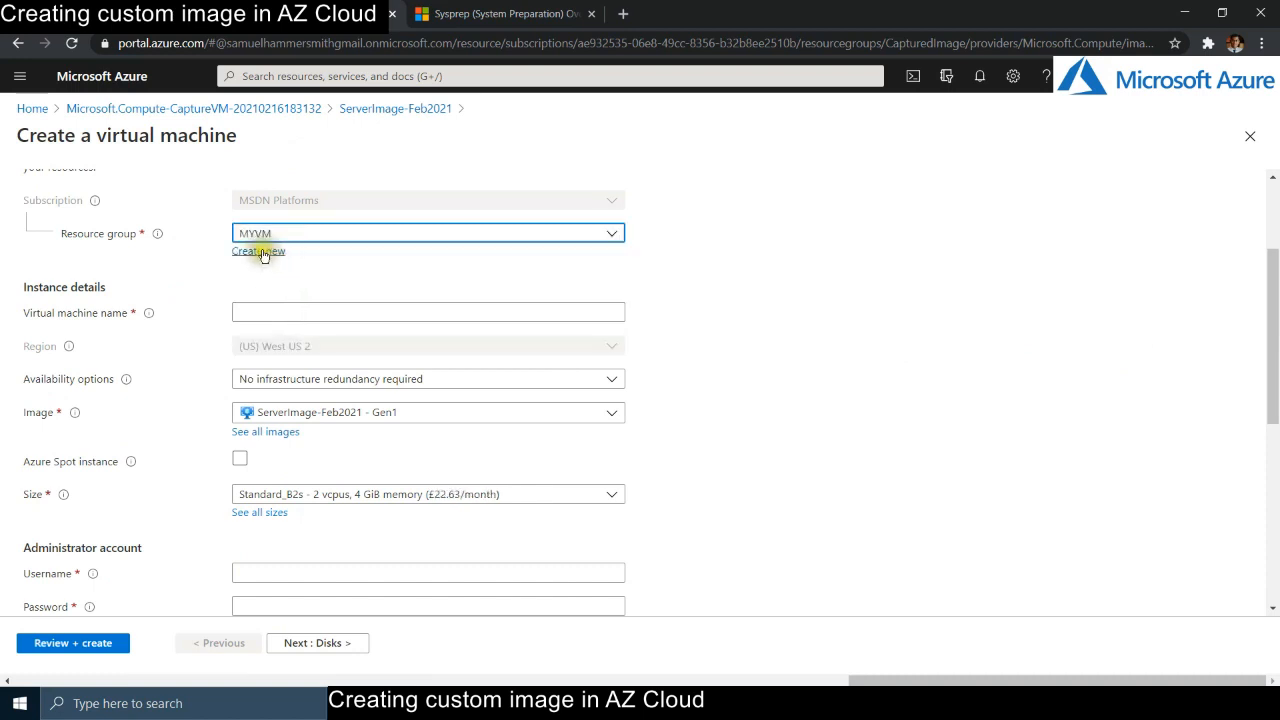
left_click(297, 312)
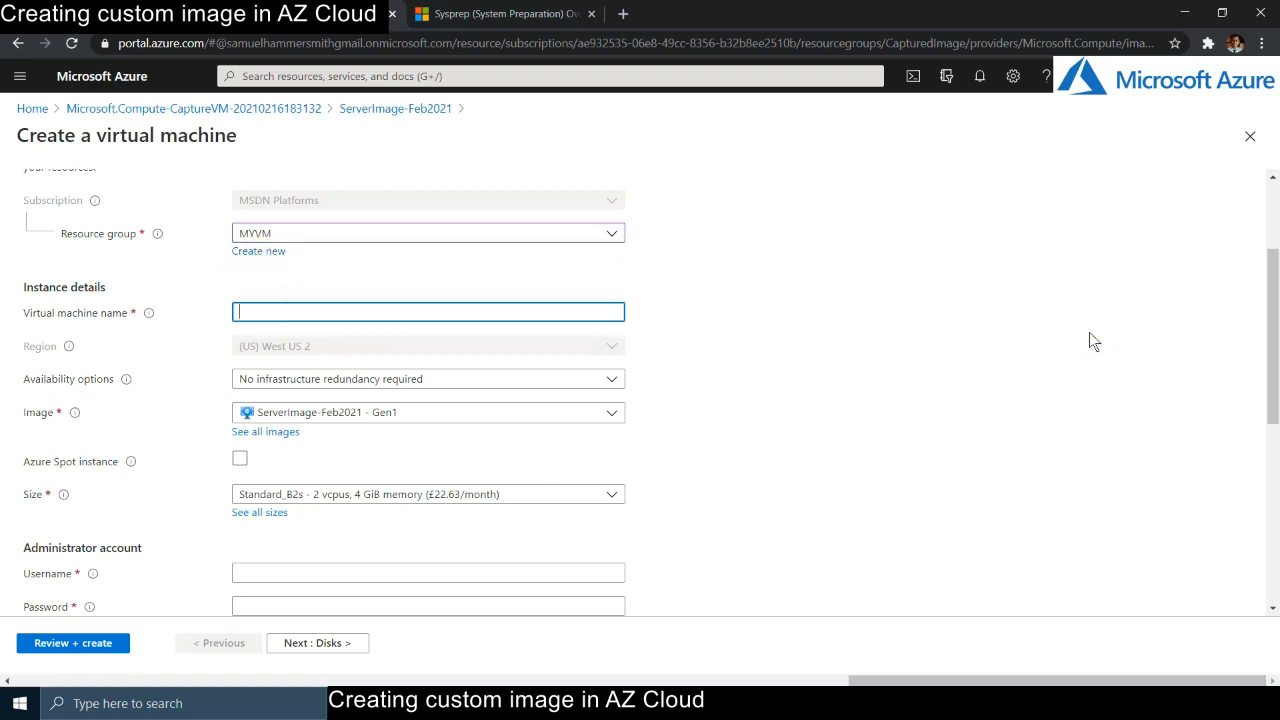
type("TestVM")
scroll(796, 481, "down", 2)
- Enter the administrator username, then a first attempt at the password and its confirmation
left_click(255, 405)
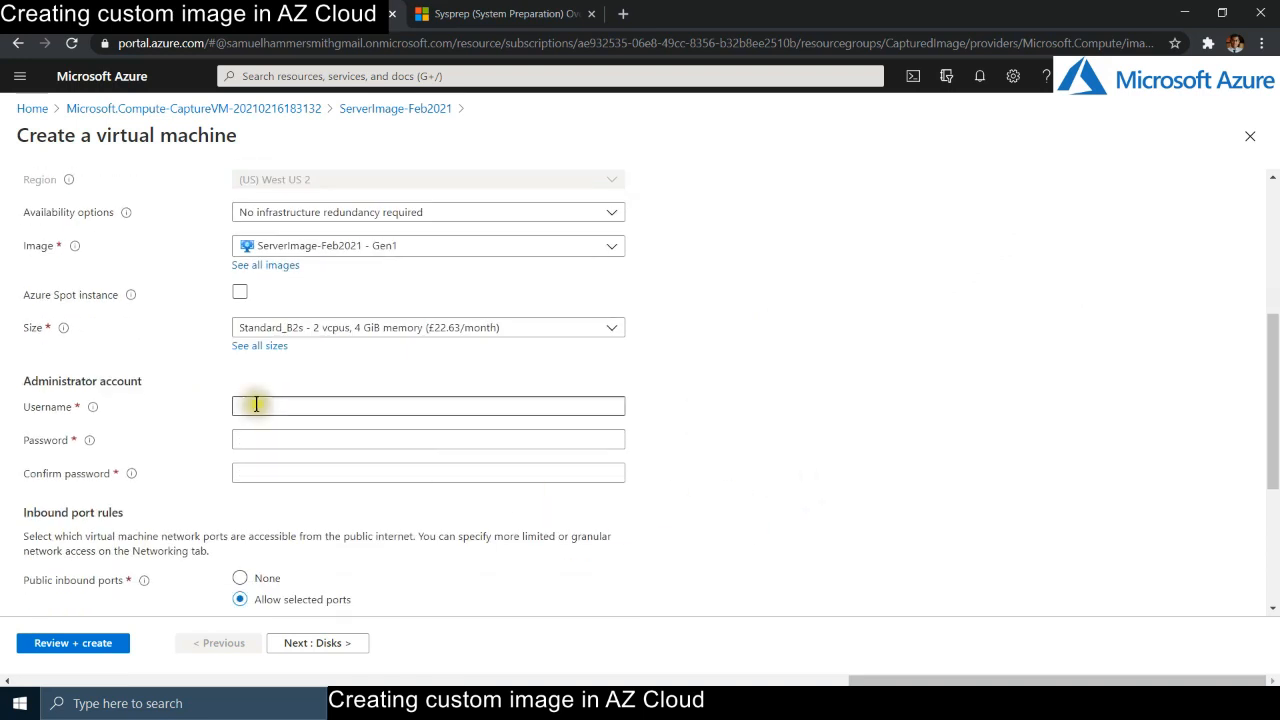
type("vmsecreet")
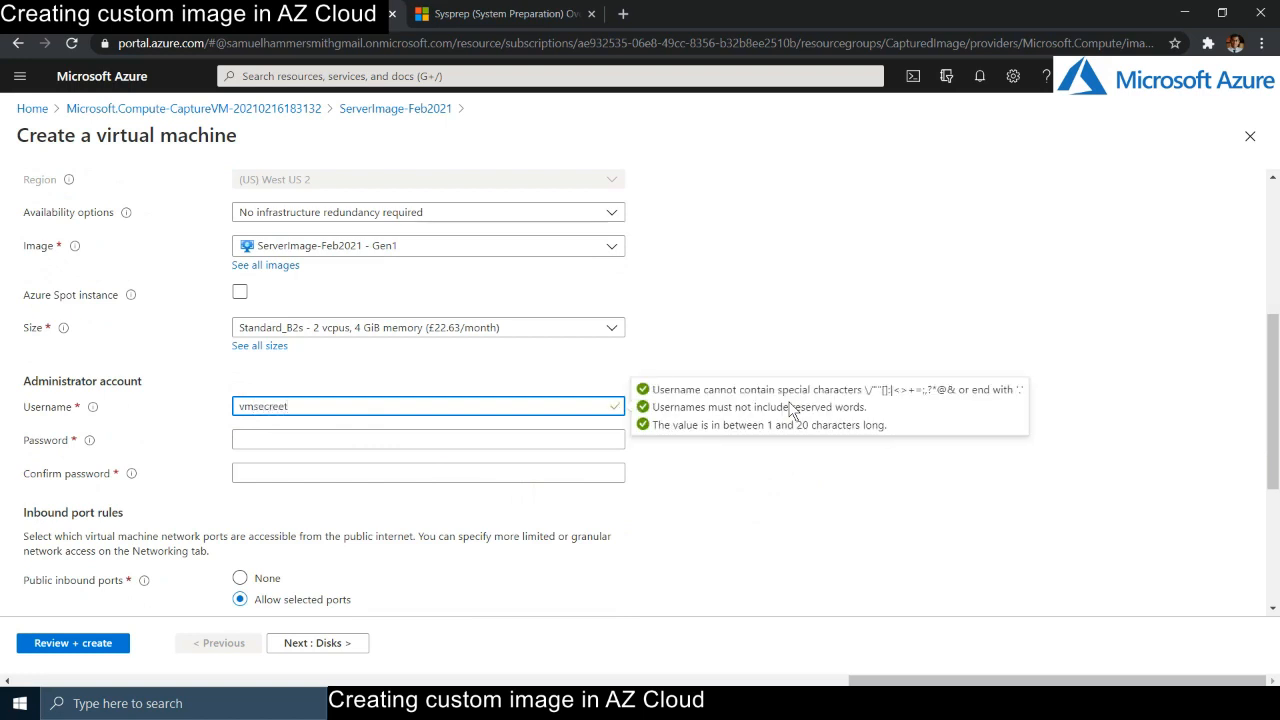
left_click(391, 437)
type("******")
key("Tab")
type("*")
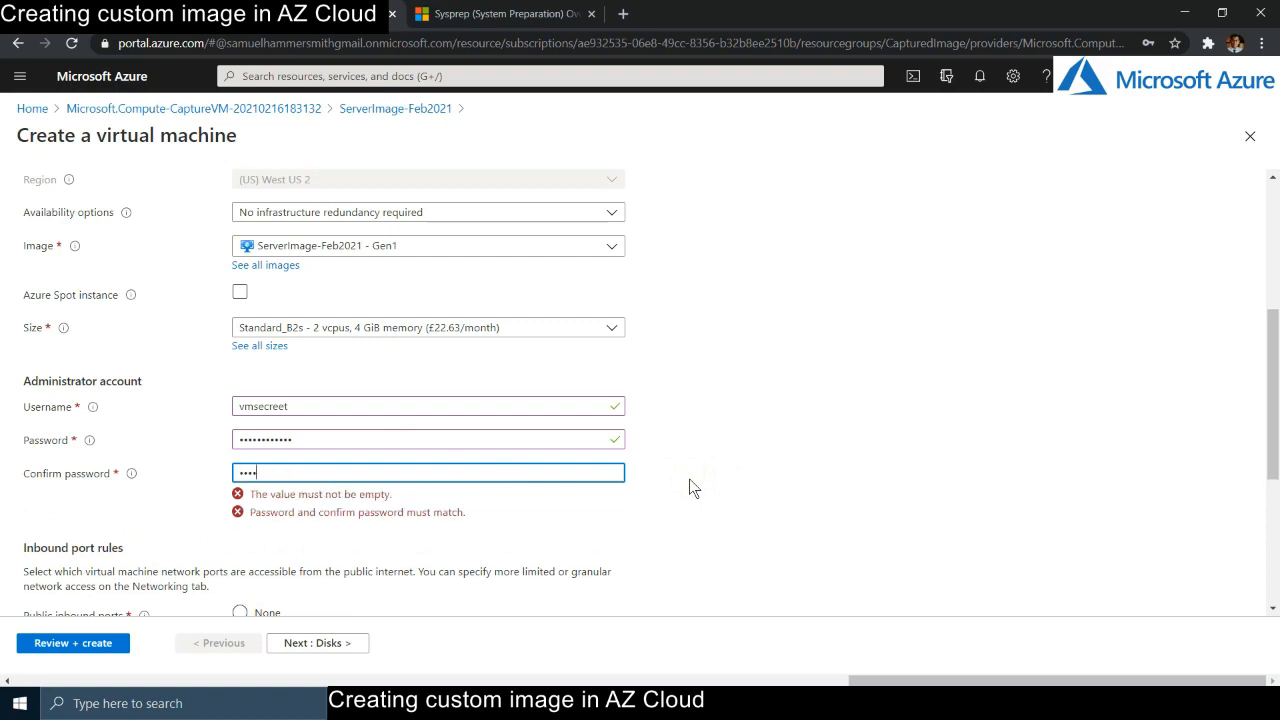
type("!")
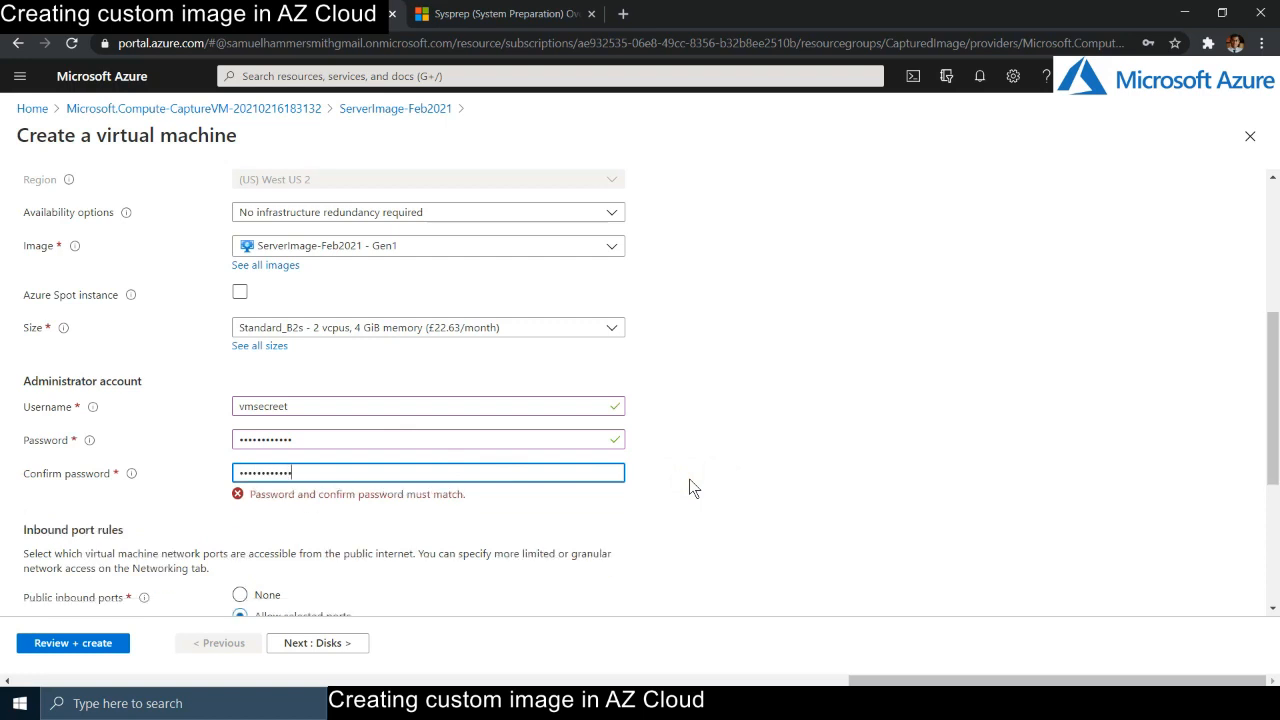
- Clear and retype the administrator password and its confirmation so both match and validate
left_click_drag(423, 474, 129, 474)
left_click_drag(344, 434, 23, 437)
key("BackSpace")
type("Pa")
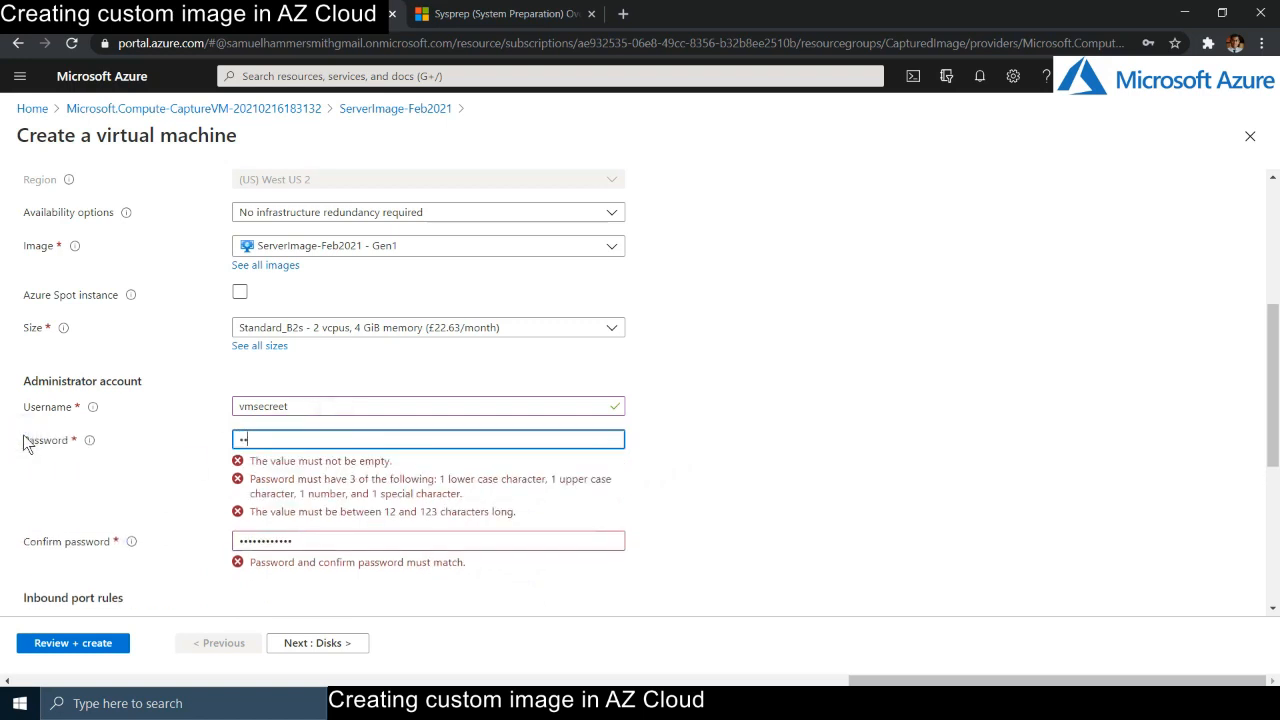
type("ssword123!")
key("Tab")
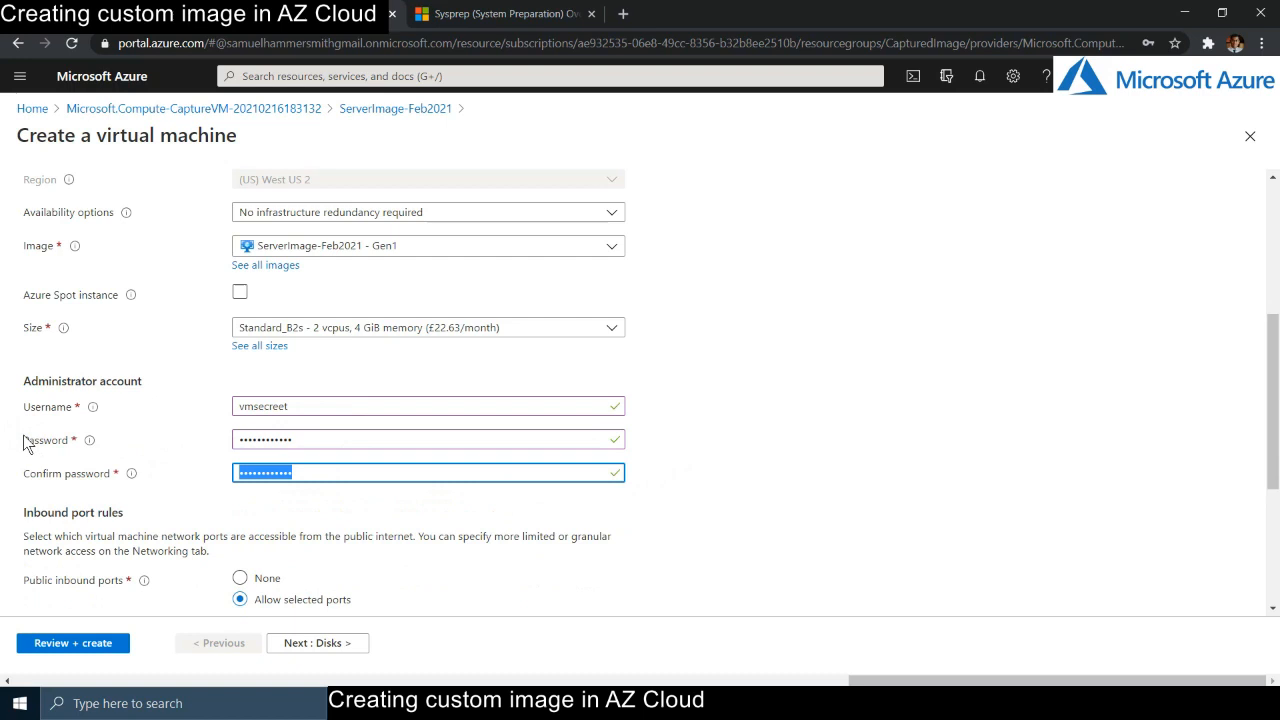
type("Pa")
left_click(745, 455)
scroll(735, 470, "down", 1)
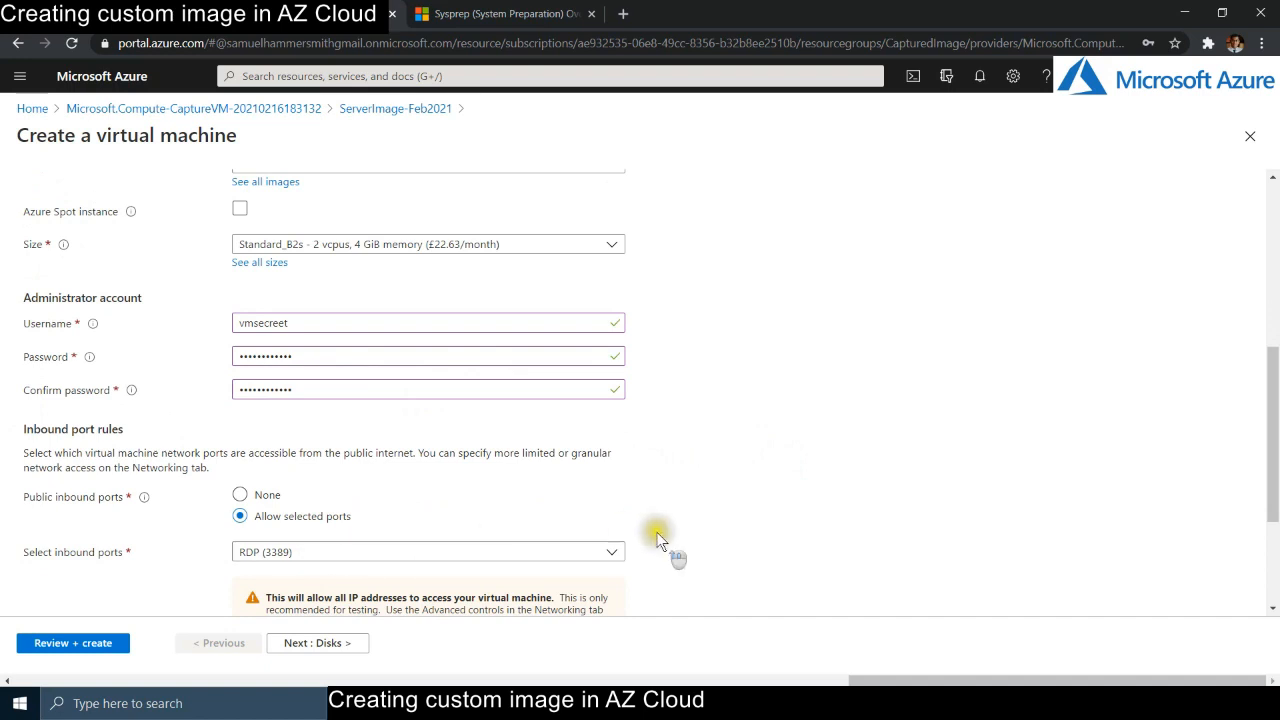
scroll(671, 551, "up", 5)
- Pass through Disks and Networking to Review + create, decline saving the password, and return to Basics after validation fails
left_click(90, 205)
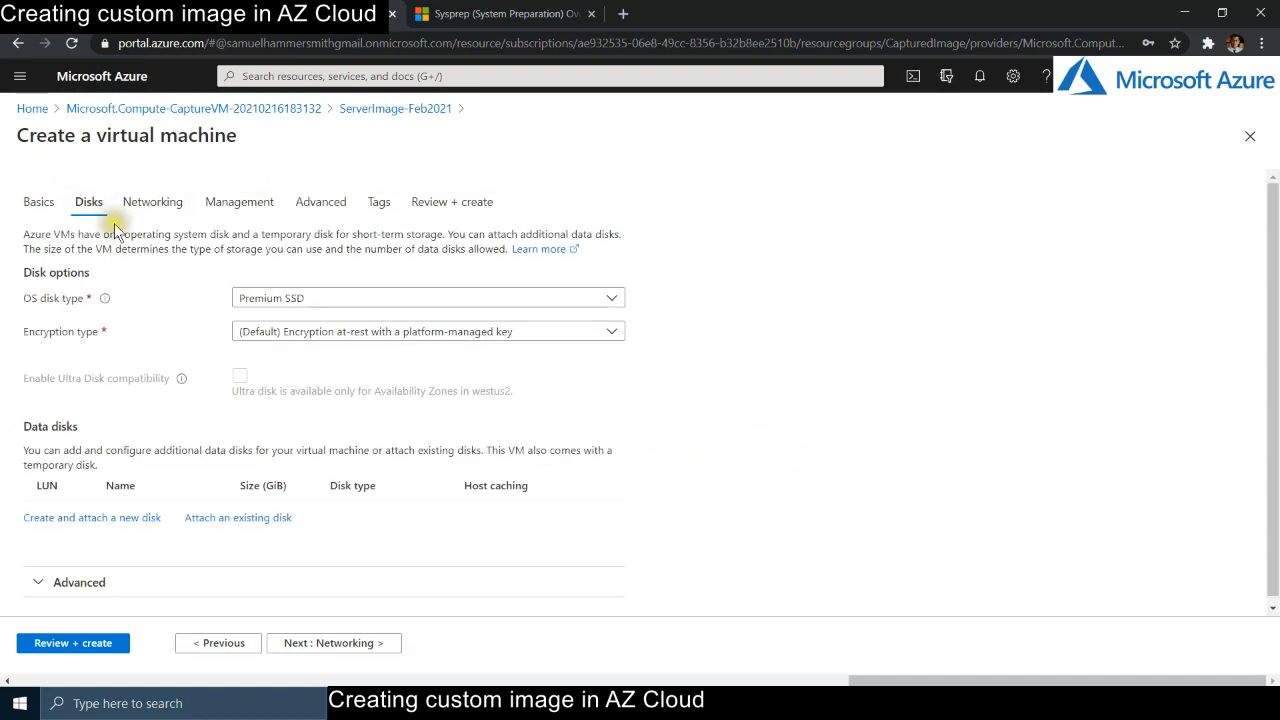
left_click(152, 205)
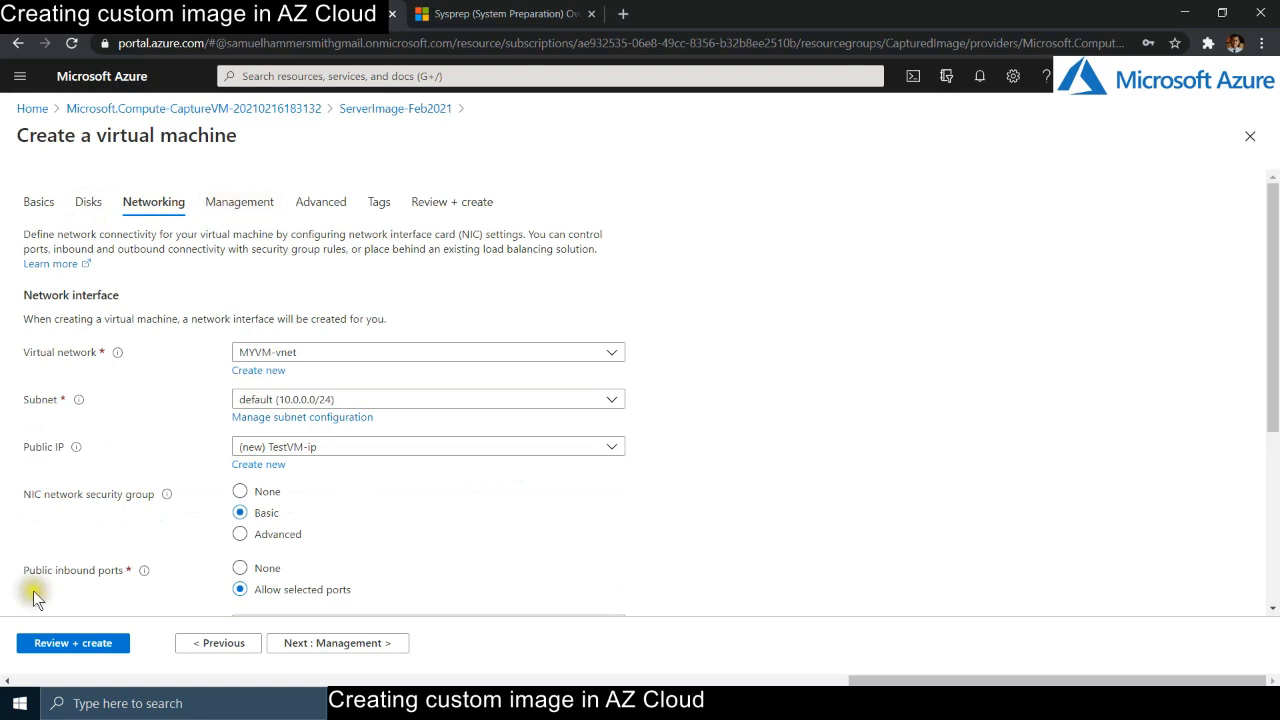
left_click(78, 643)
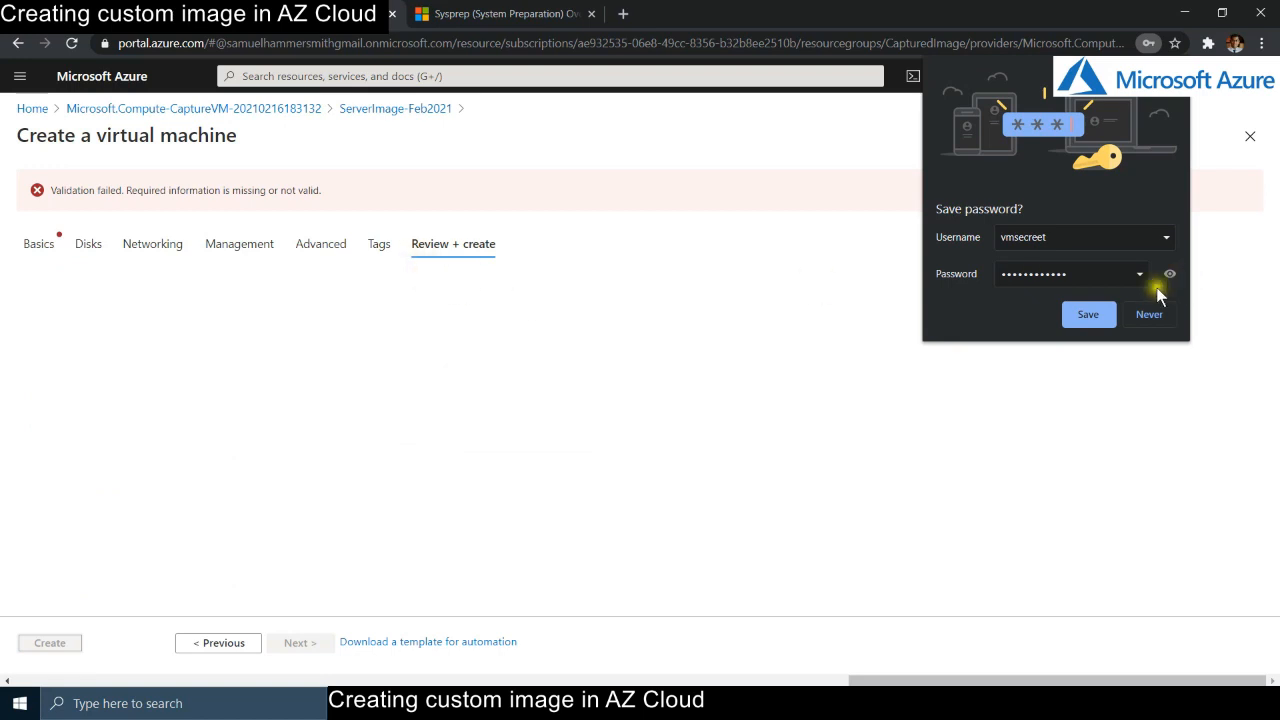
left_click(1137, 314)
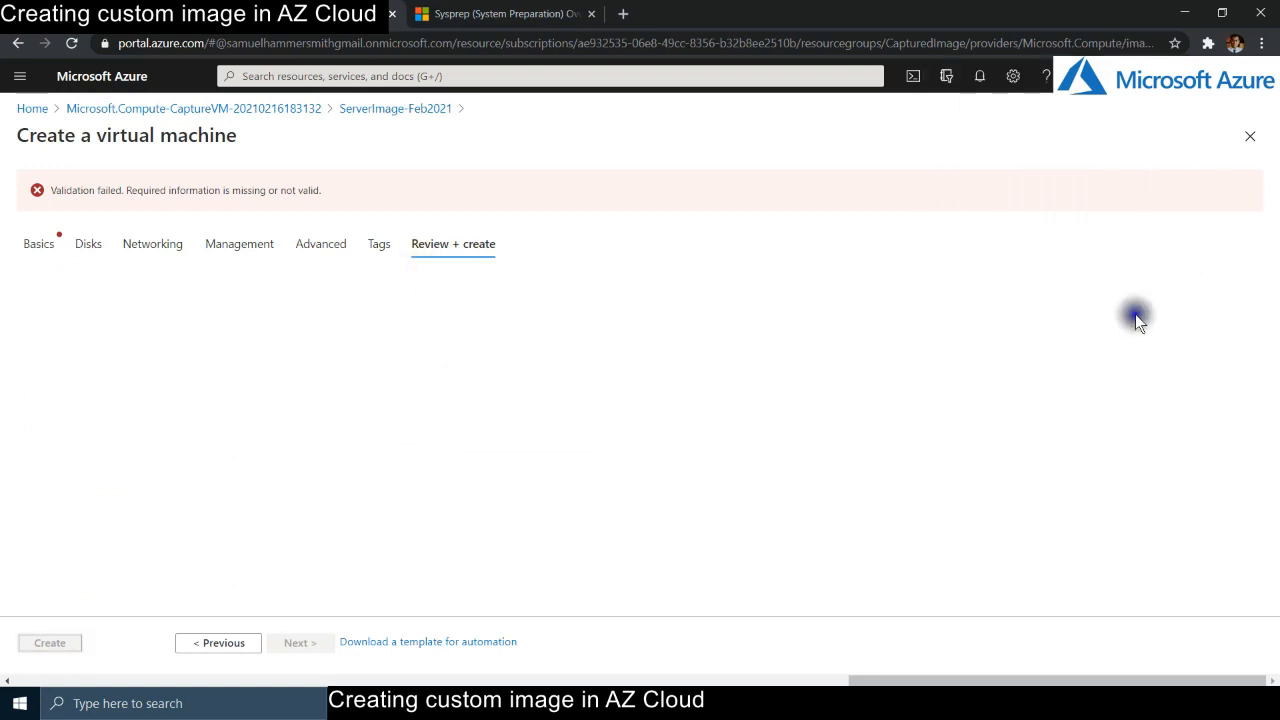
left_click(50, 241)
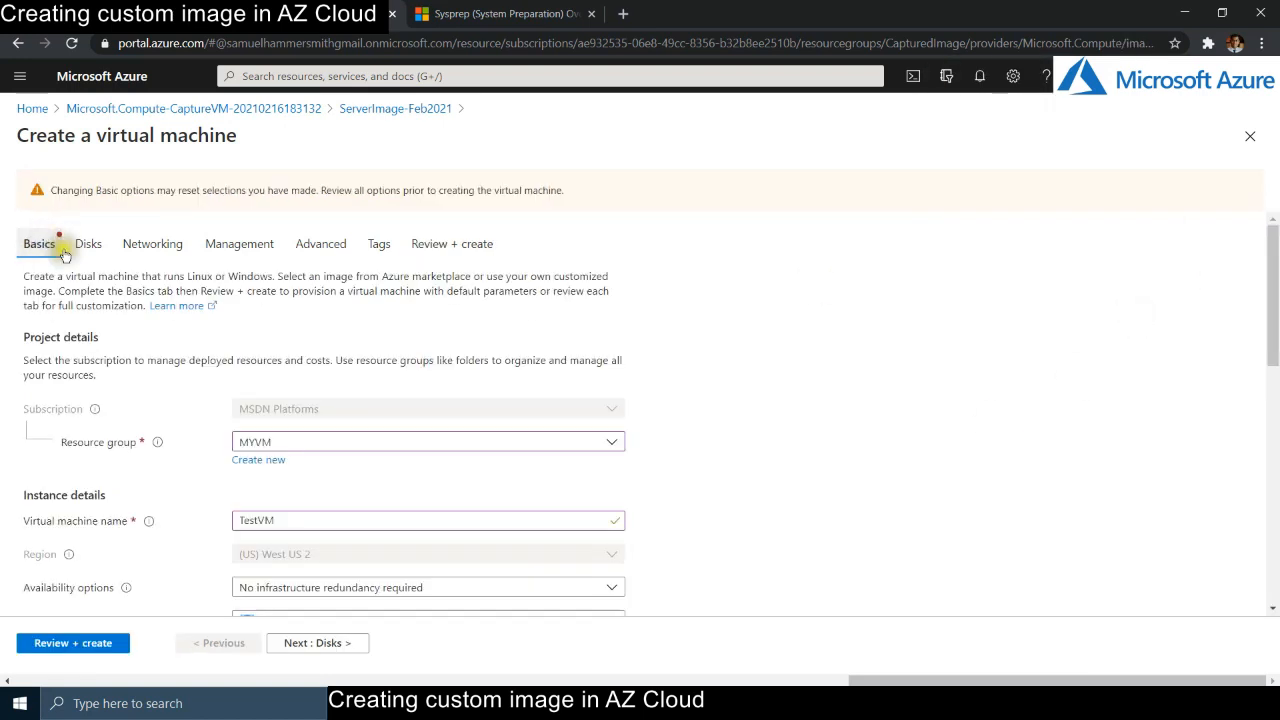
scroll(914, 350, "down", 10)
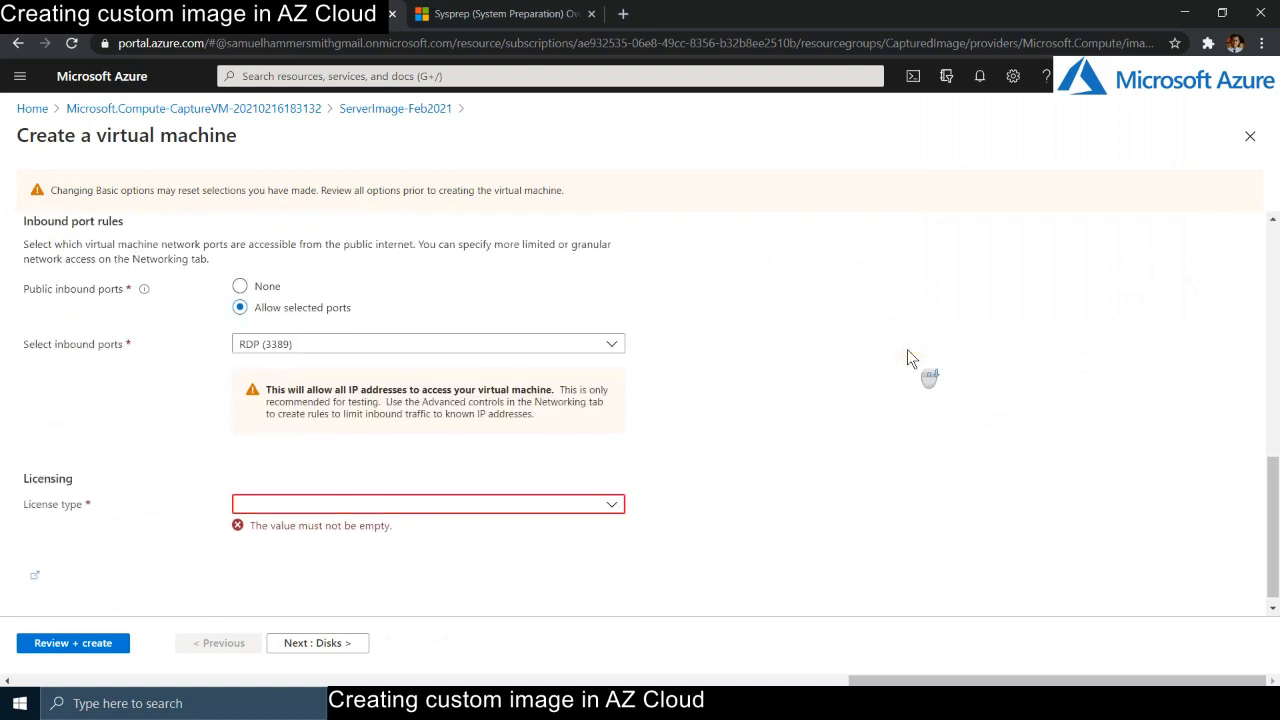
- Choose the Windows server licence type, tick both Hybrid Benefit boxes, then review and create TestVM
left_click(611, 493)
left_click(292, 516)
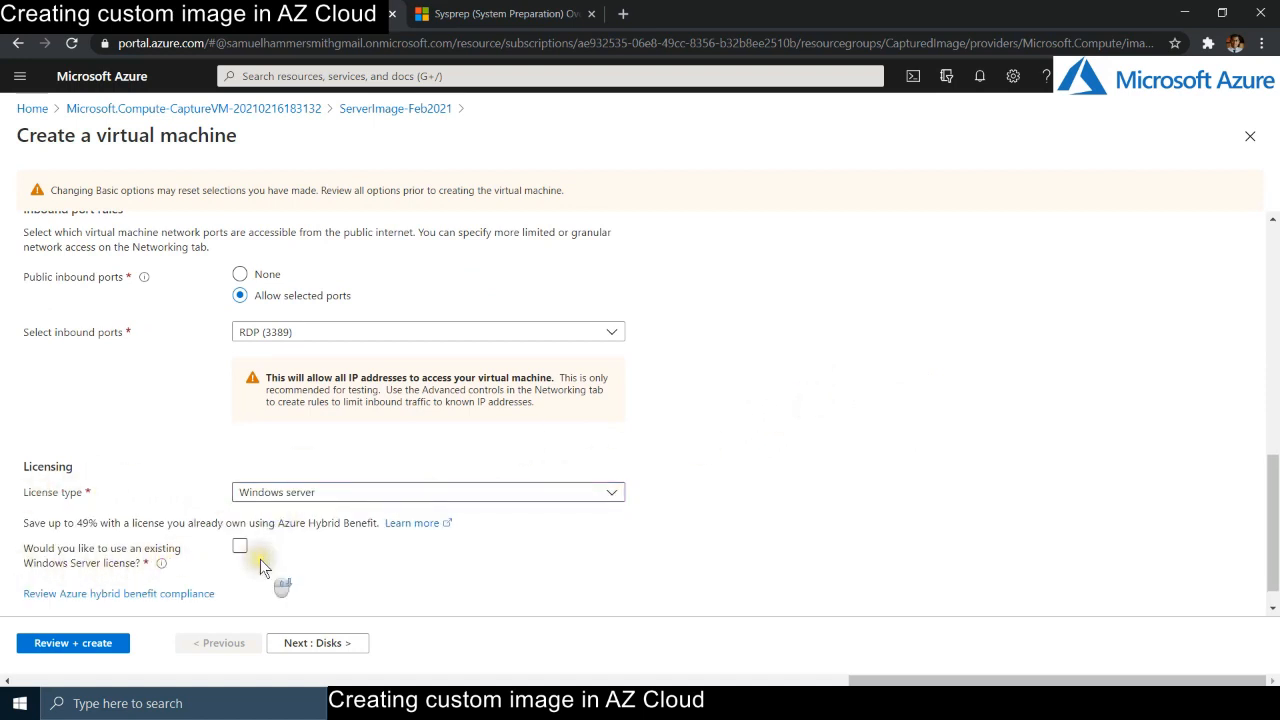
scroll(261, 566, "down", 1)
left_click(240, 515)
left_click(33, 563)
scroll(344, 567, "down", 1)
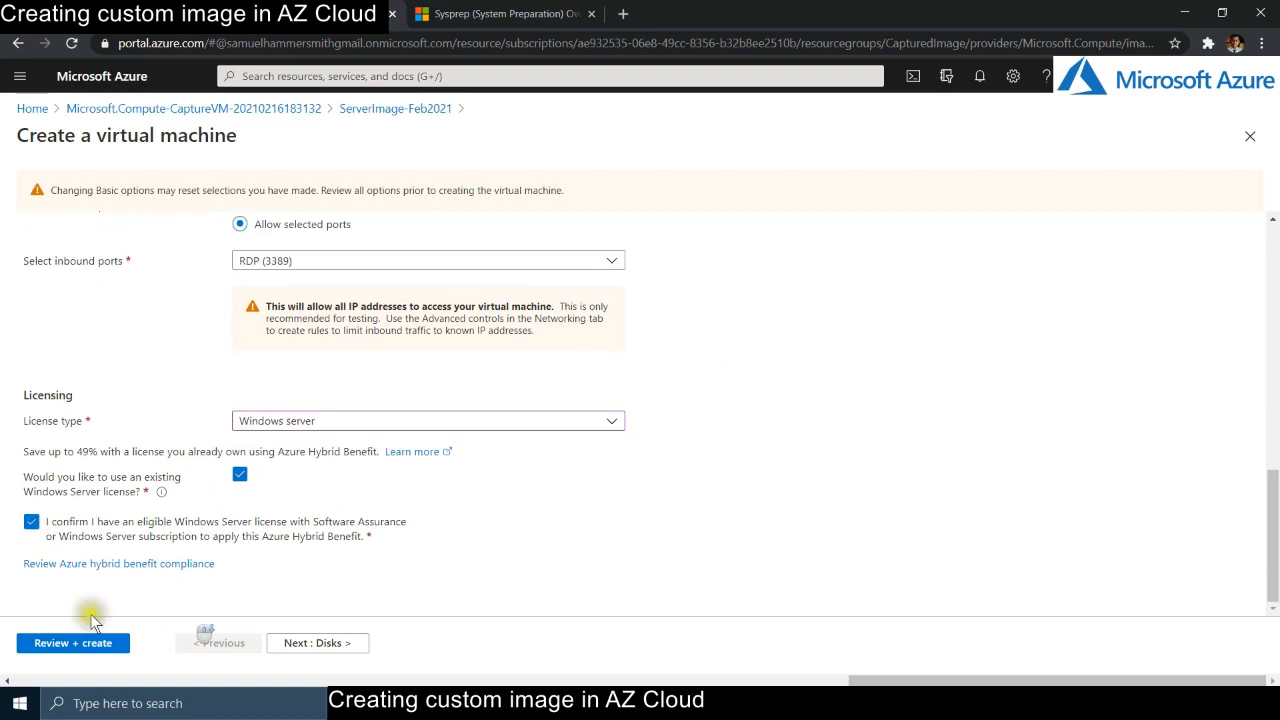
left_click(47, 643)
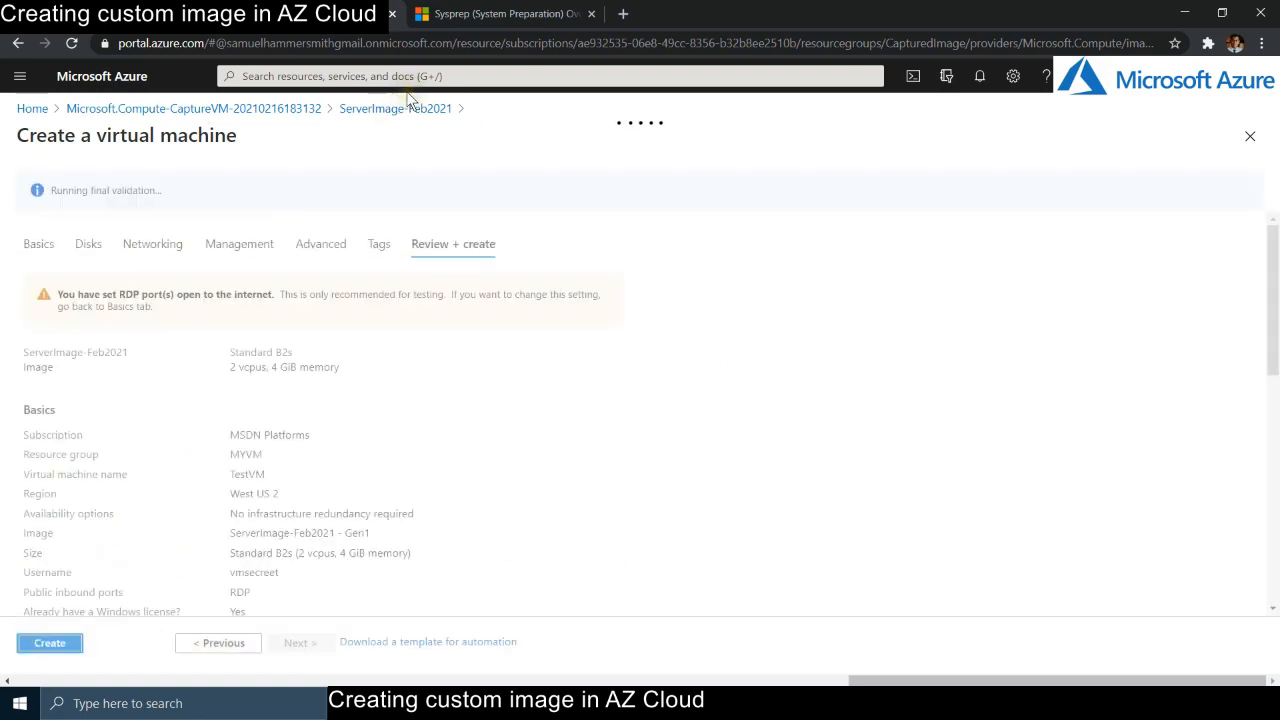
left_click(47, 646)
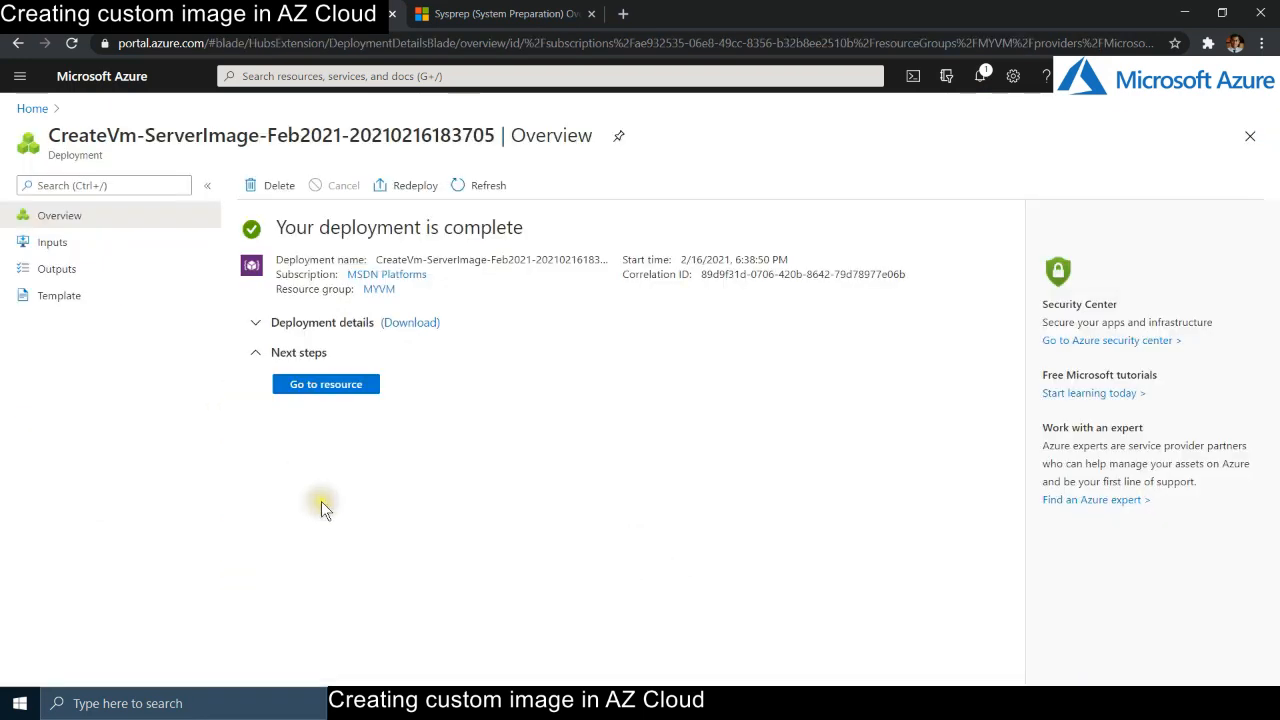
- Copy TestVM's public IP and connect to 52.158.248.128 in Remote Desktop Connection
left_click(325, 384)
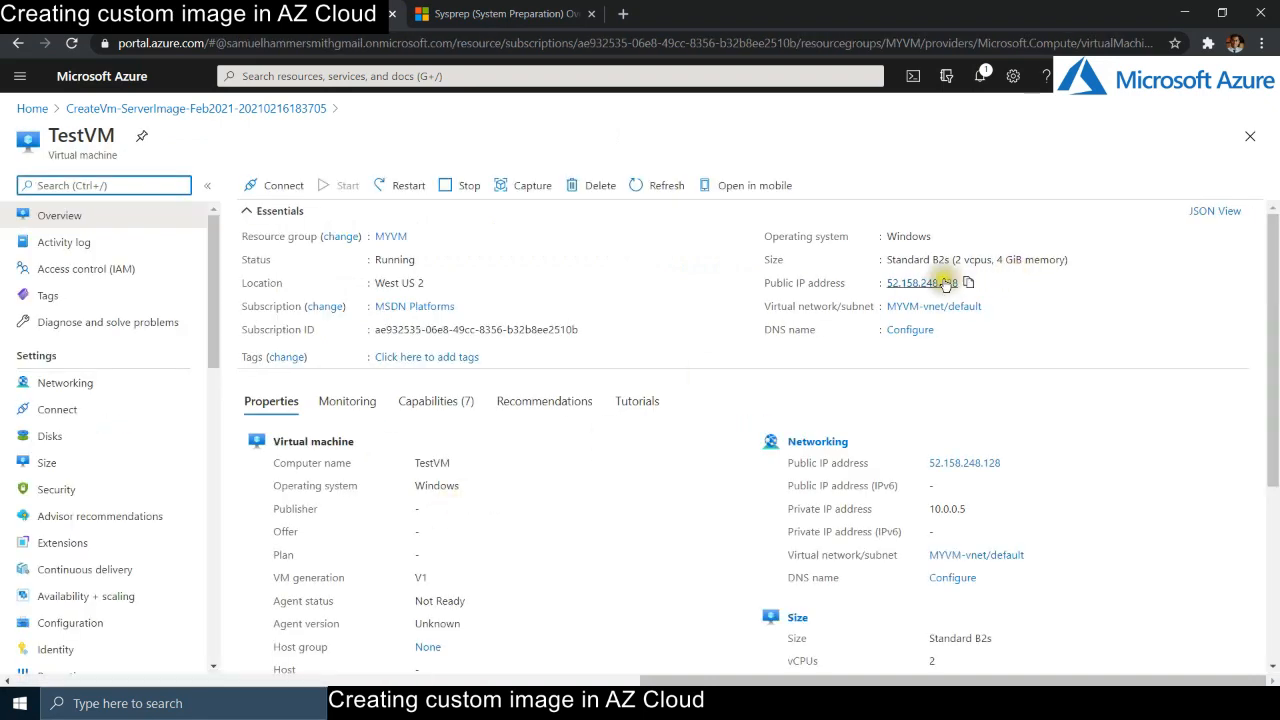
left_click(969, 283)
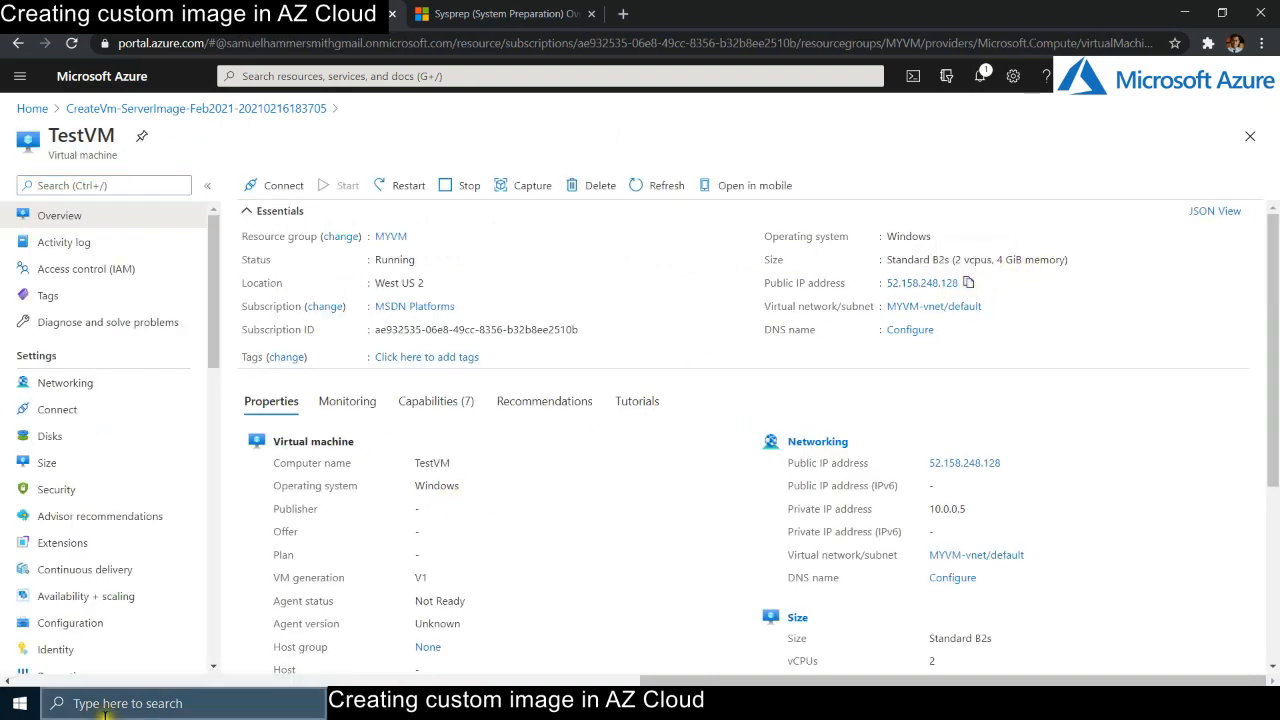
left_click(148, 707)
type("remote")
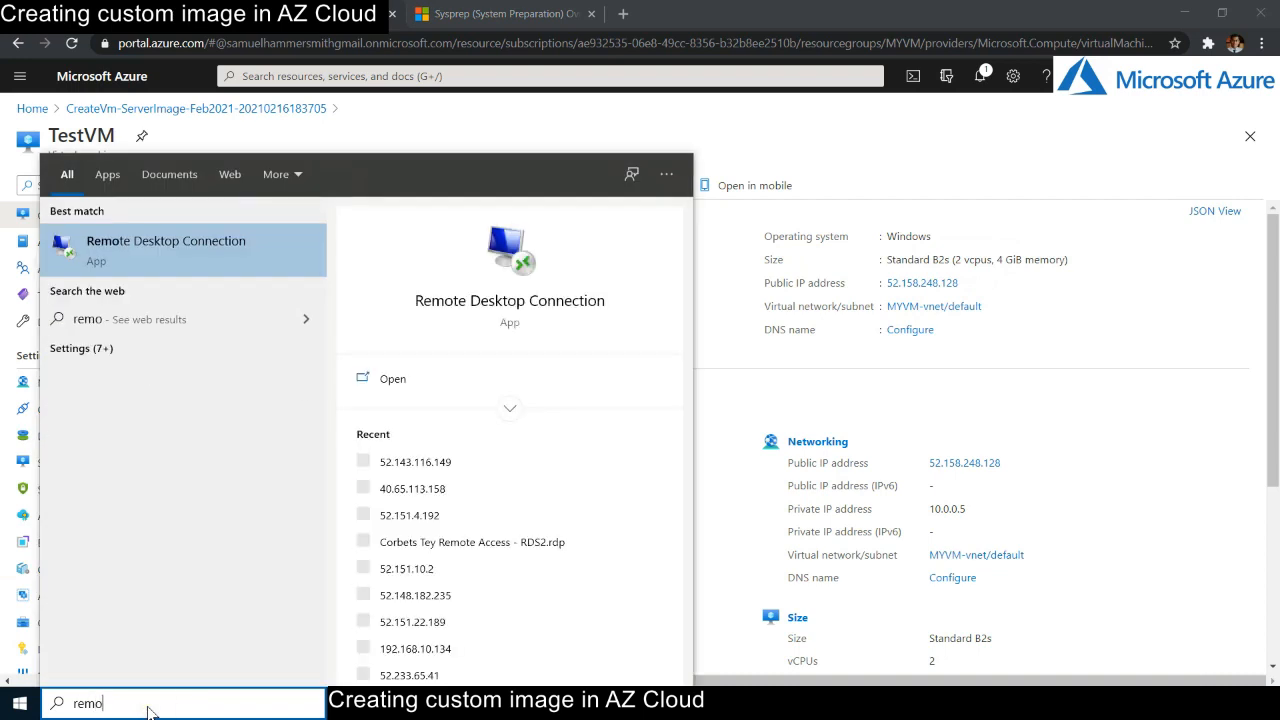
key("Return")
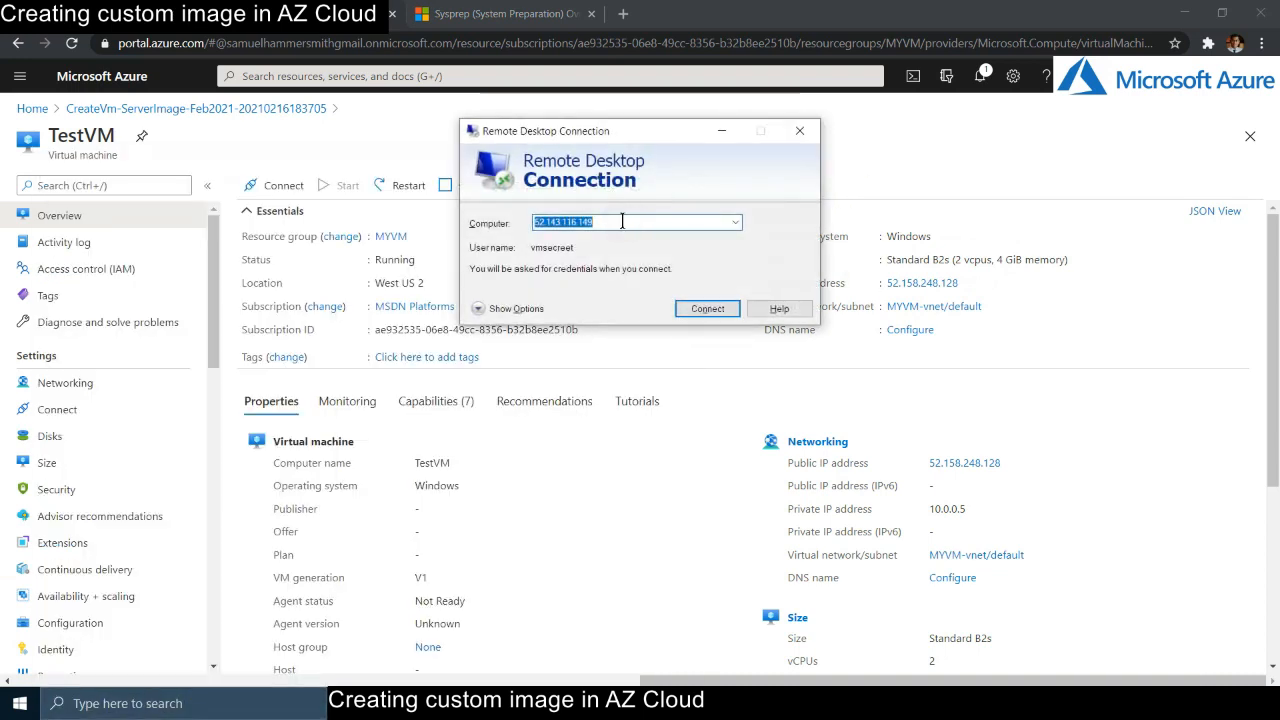
key("ctrl+v")
left_click(705, 309)
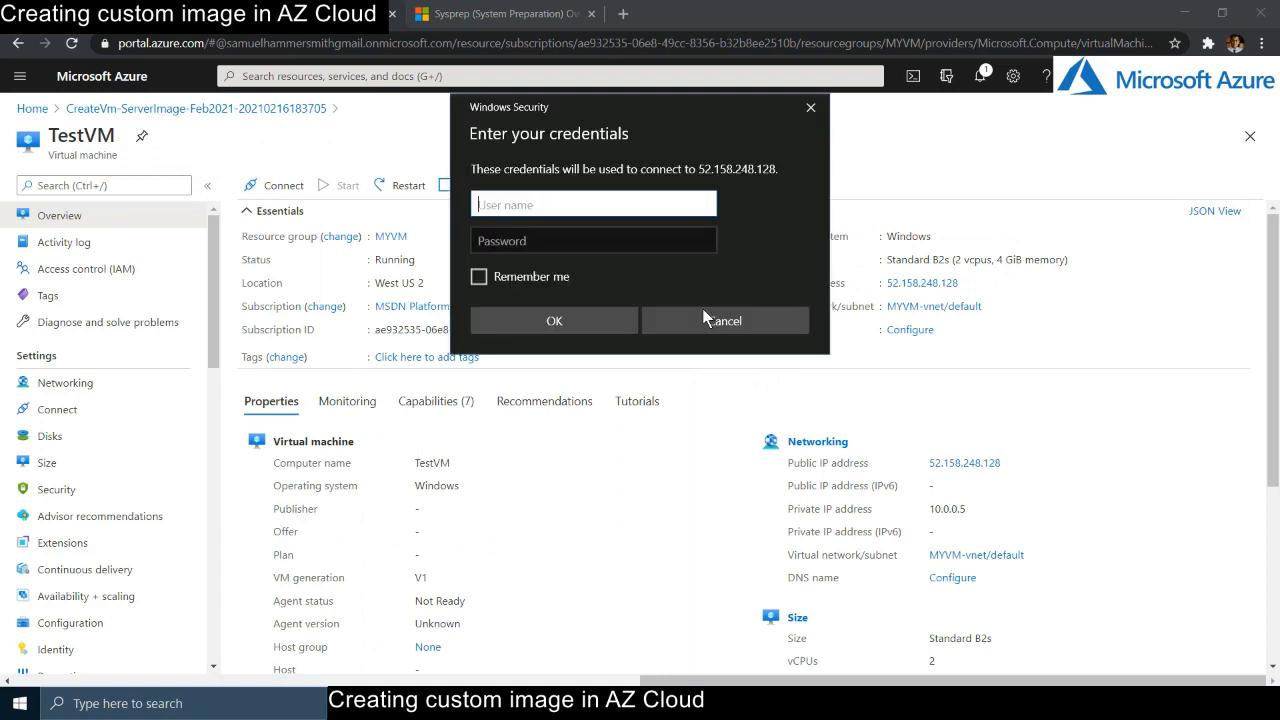
- Sign in with the VM's administrator username and password
type("vmsecreet")
key("Tab")
type("********")
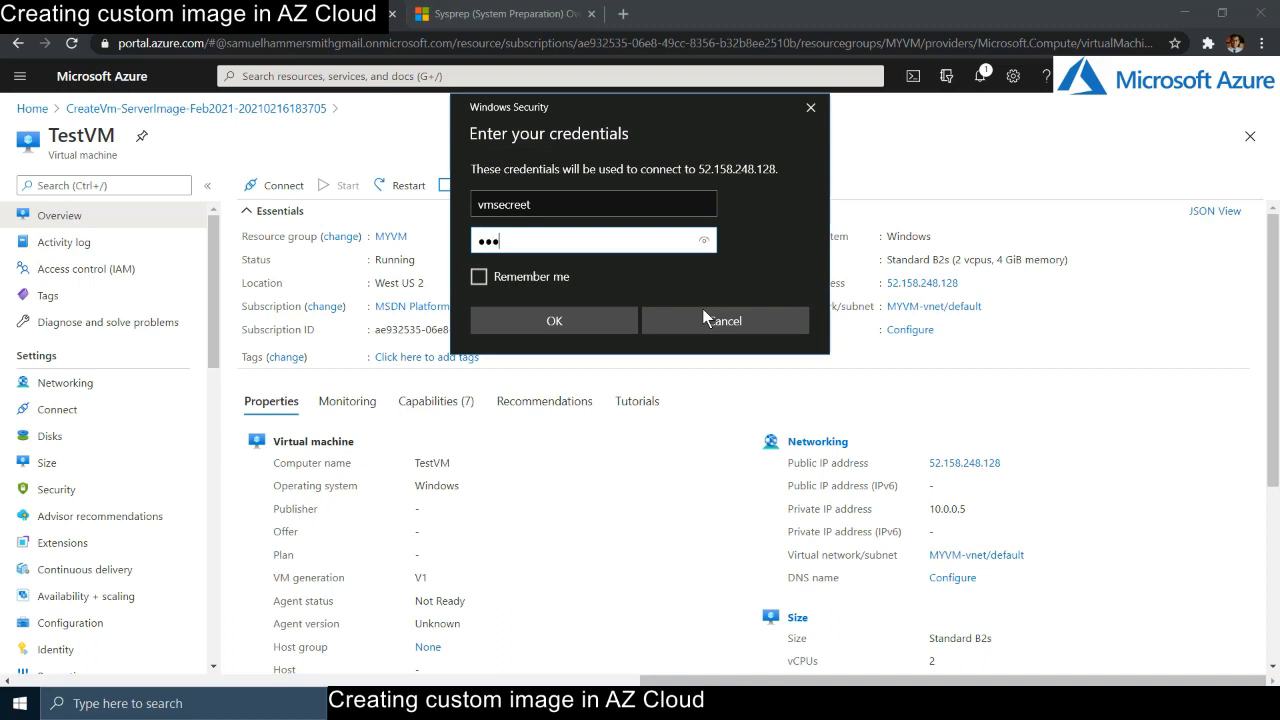
type("****")
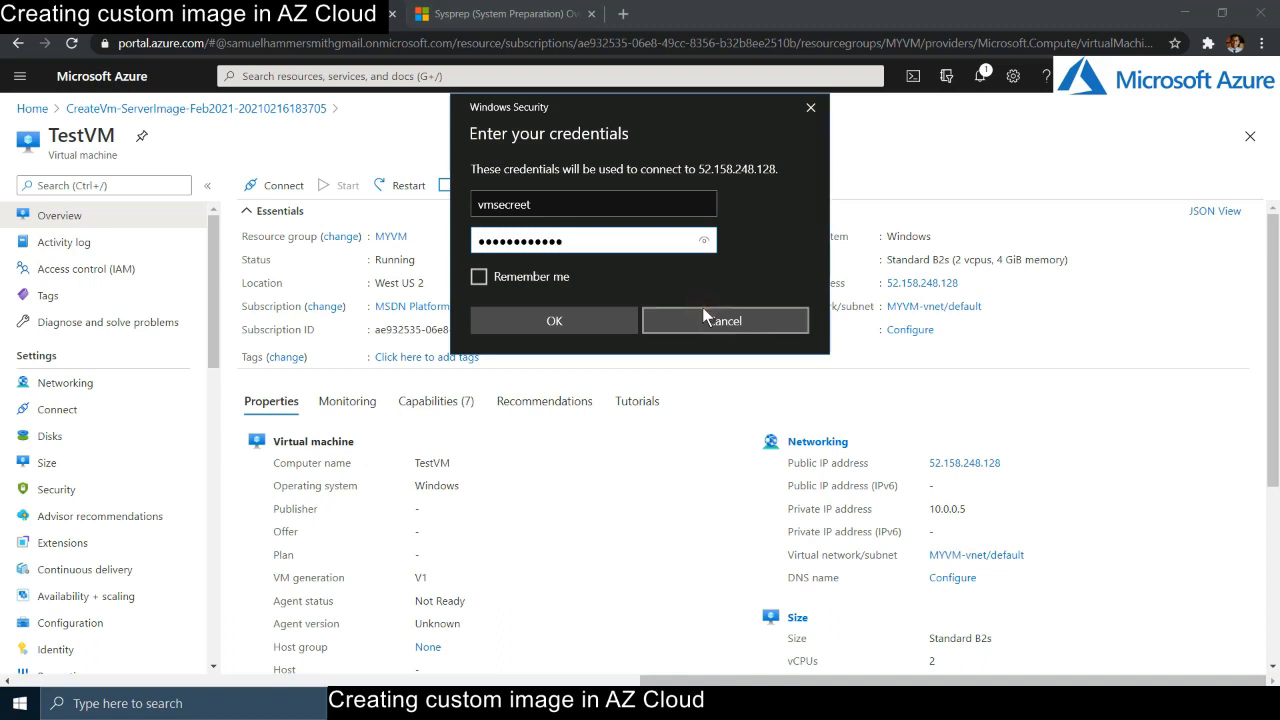
left_click(608, 310)
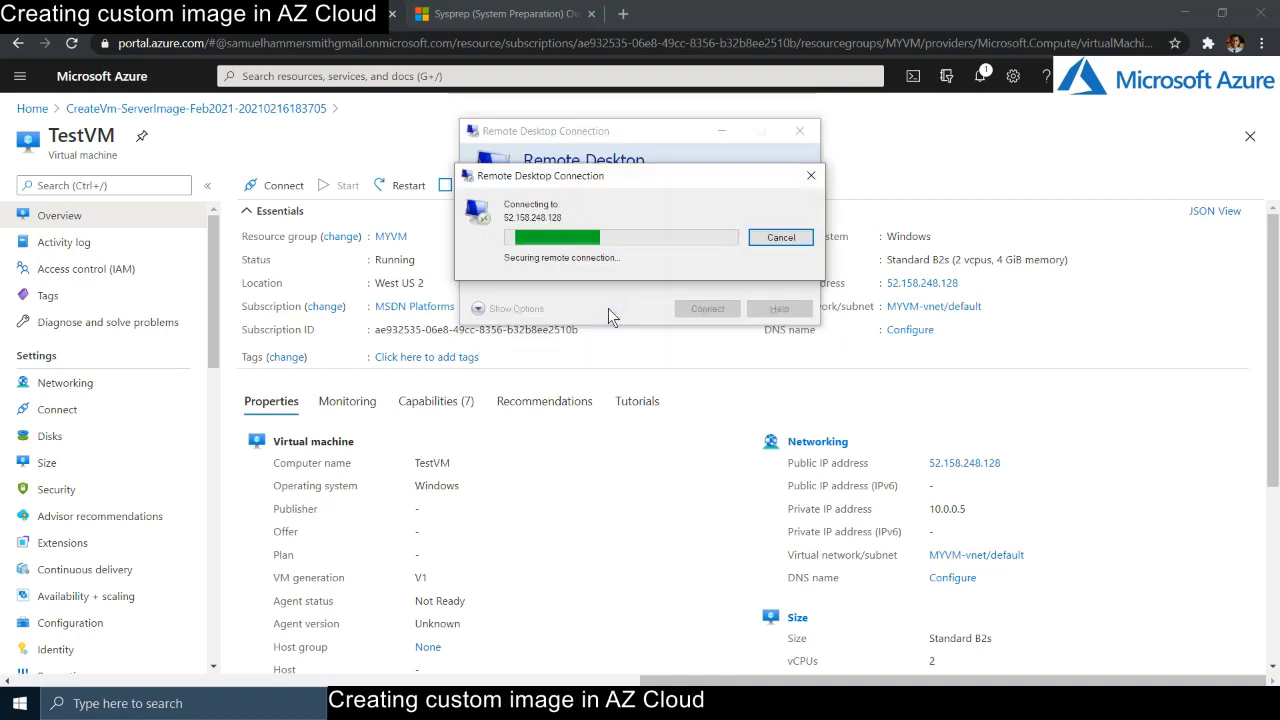
- Accept the certificate warning and allow TestVM to be discoverable on the network
left_click(706, 365)
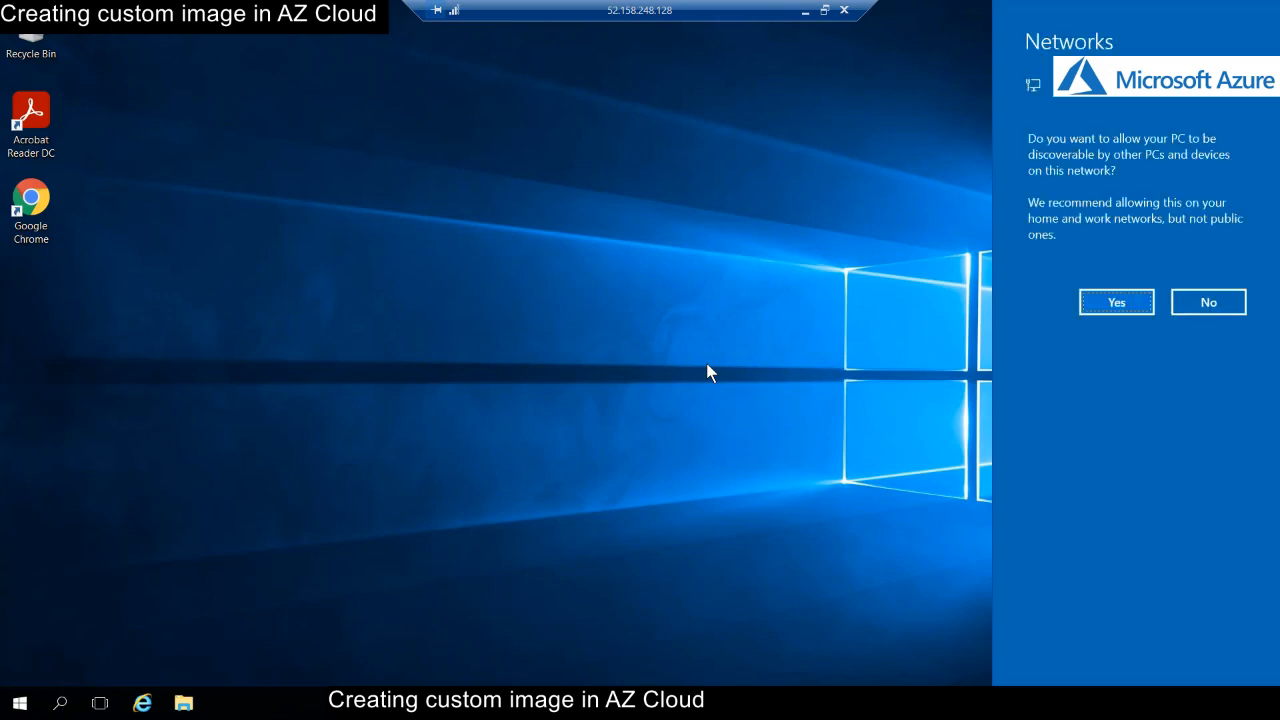
left_click(1117, 301)
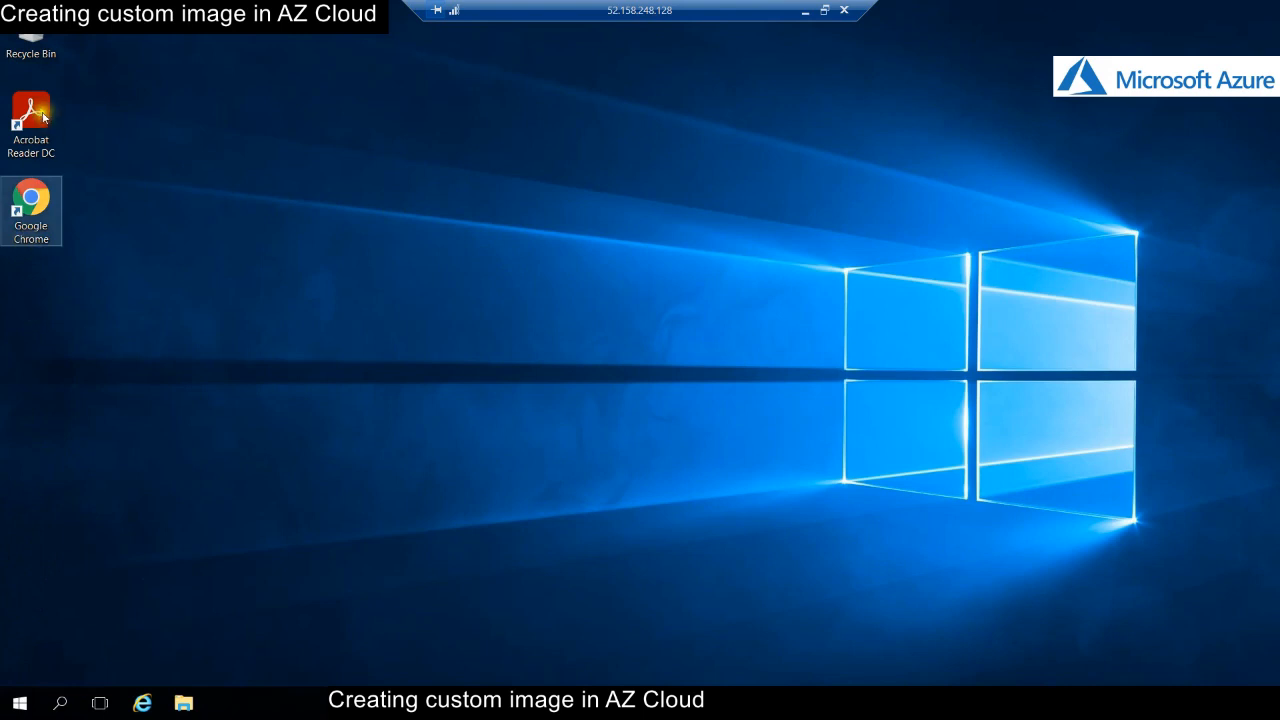
- Expand Microsoft Office in the VM's Start menu to confirm the Office 2007 apps are present
left_click(19, 700)
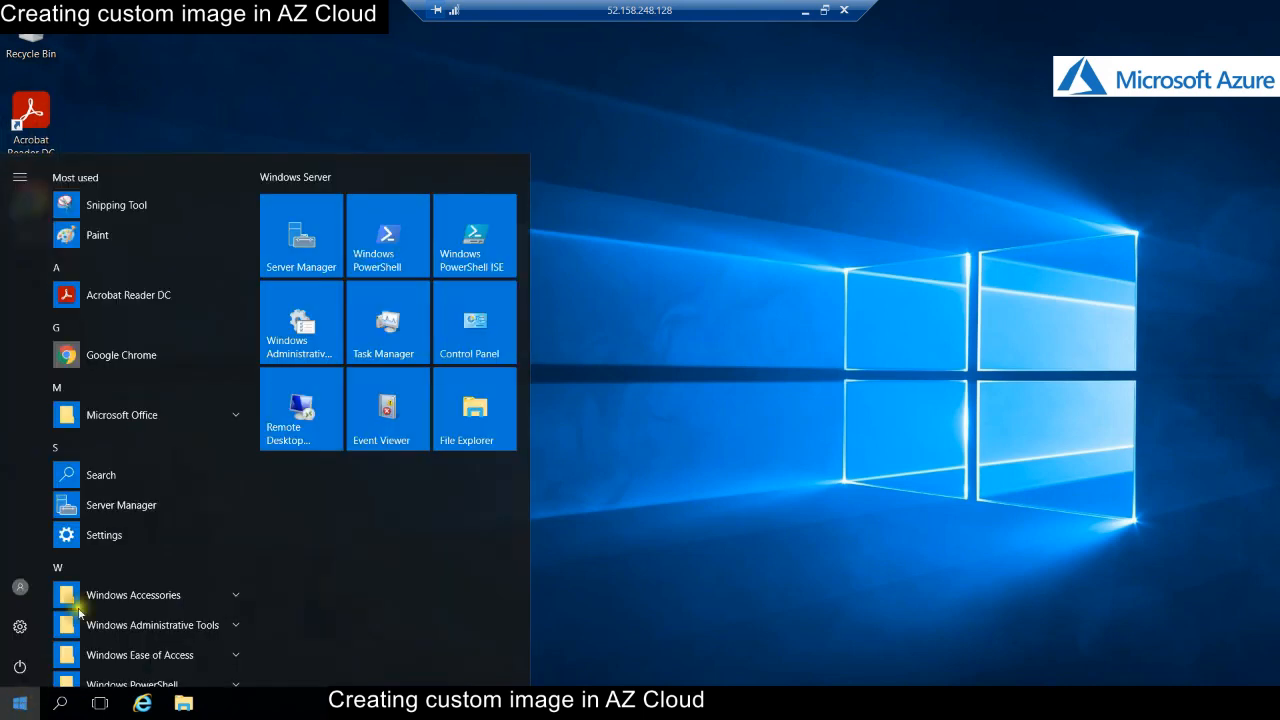
left_click(166, 424)
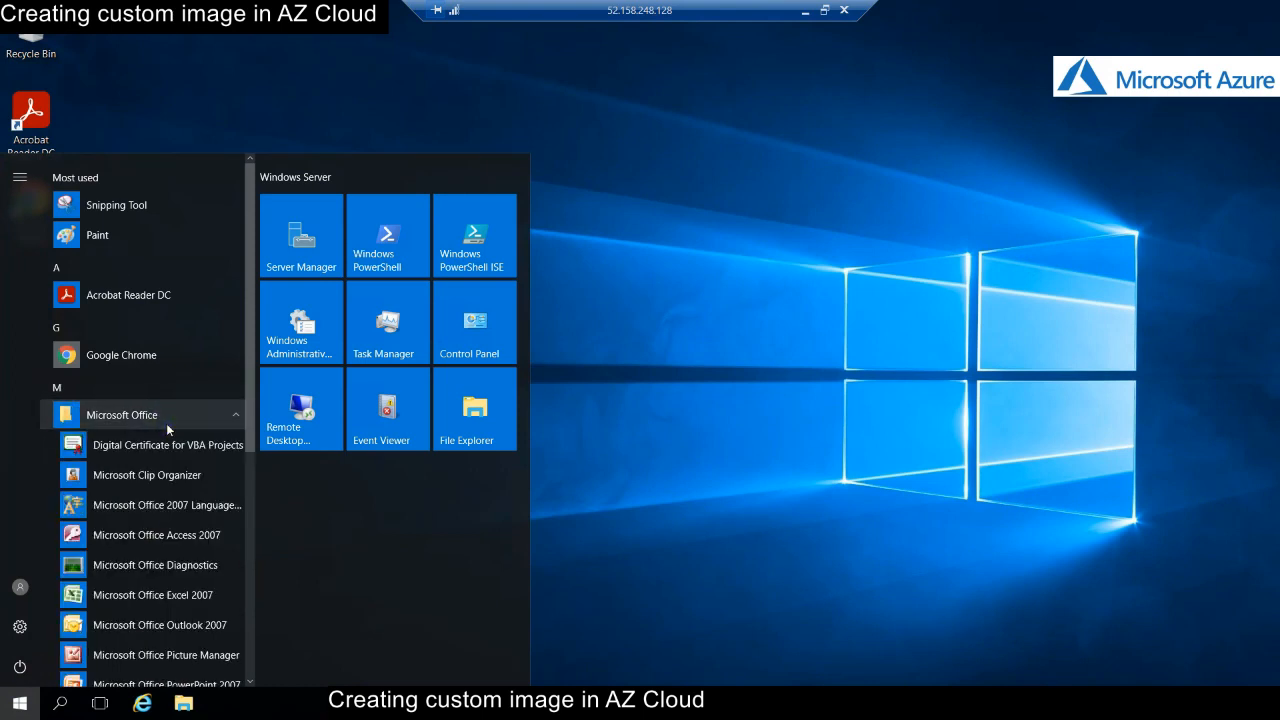
scroll(180, 443, "down", 2)
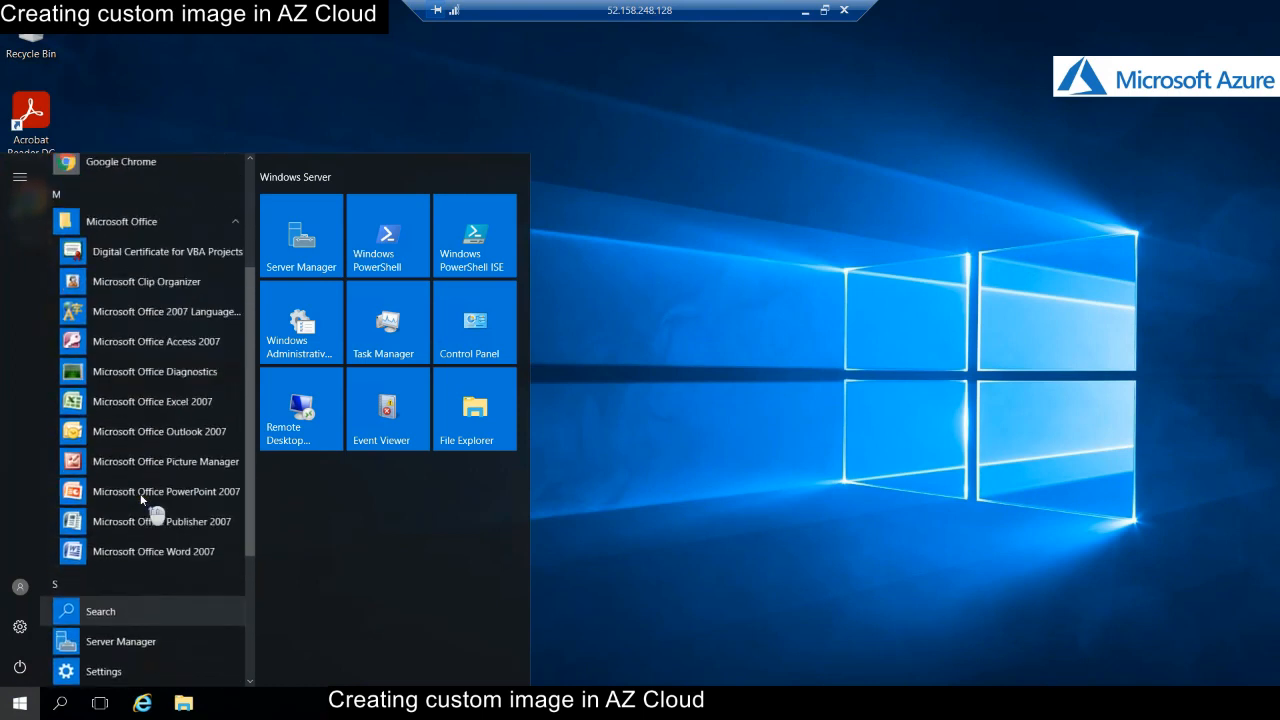
scroll(141, 500, "up", 1)
left_click(732, 430)
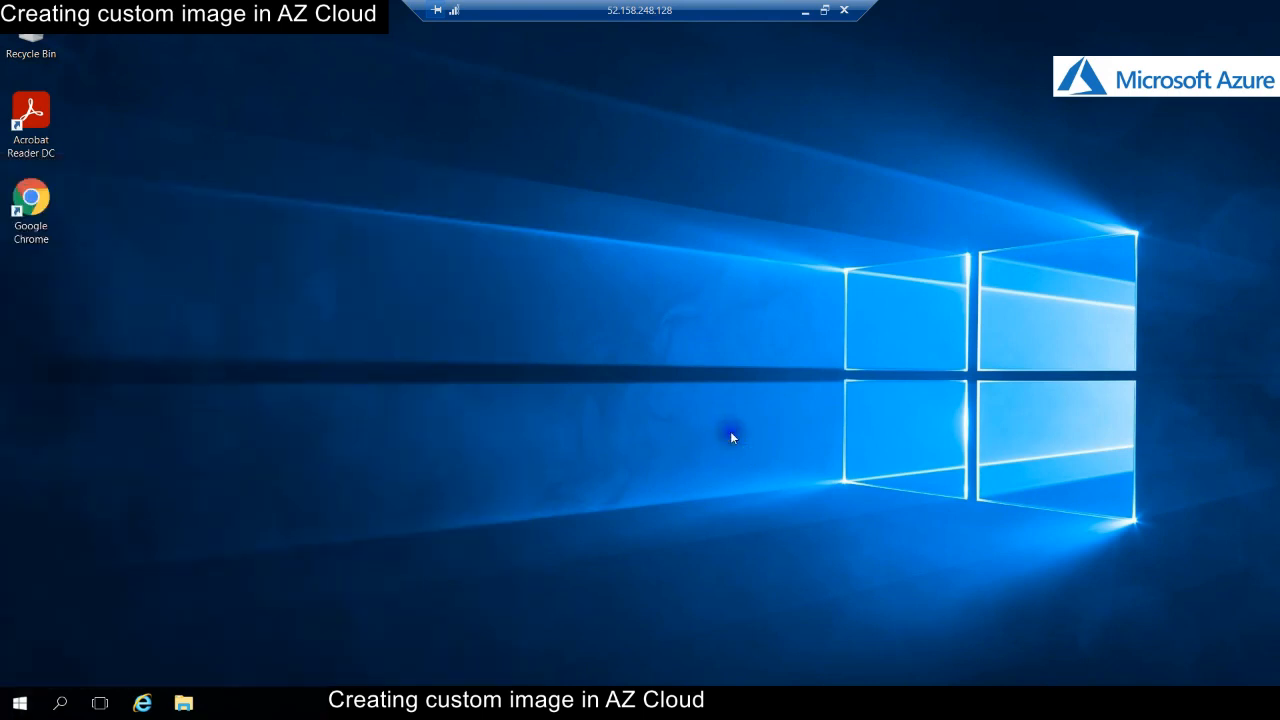
- Open the Staff contact Numbers folder on the Windows (C:) drive in File Explorer
left_click(184, 706)
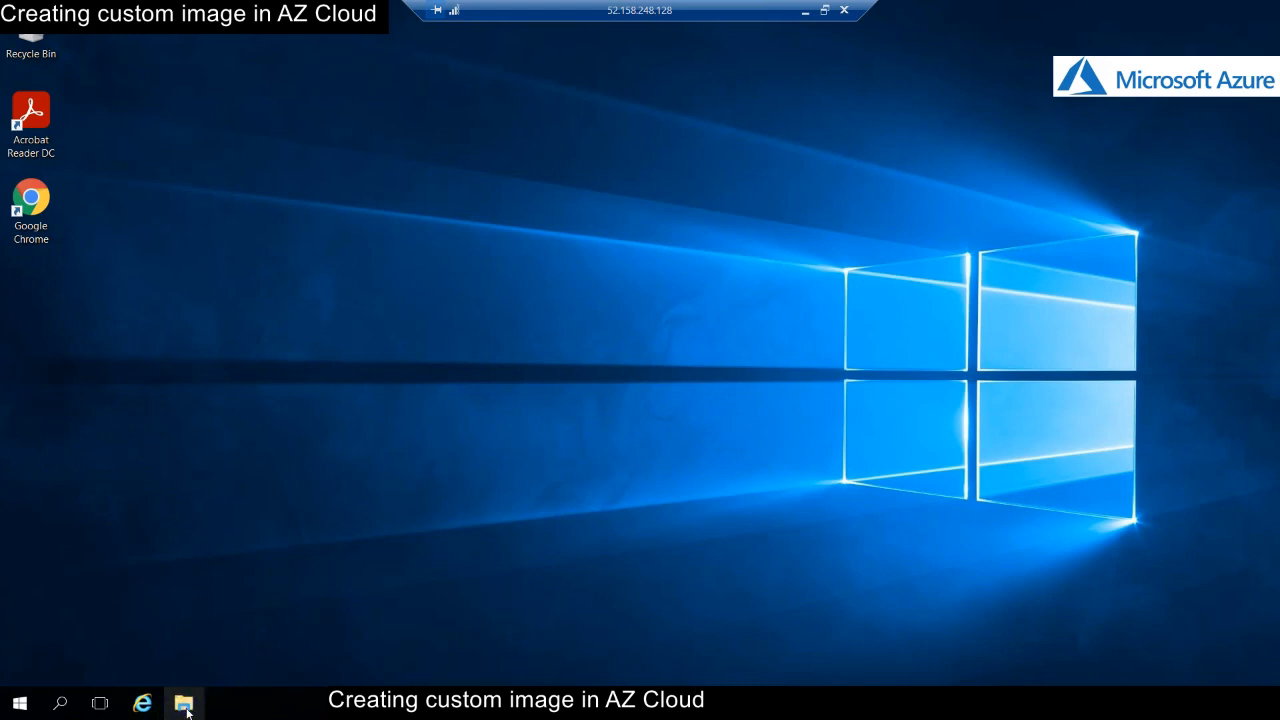
left_click(192, 708)
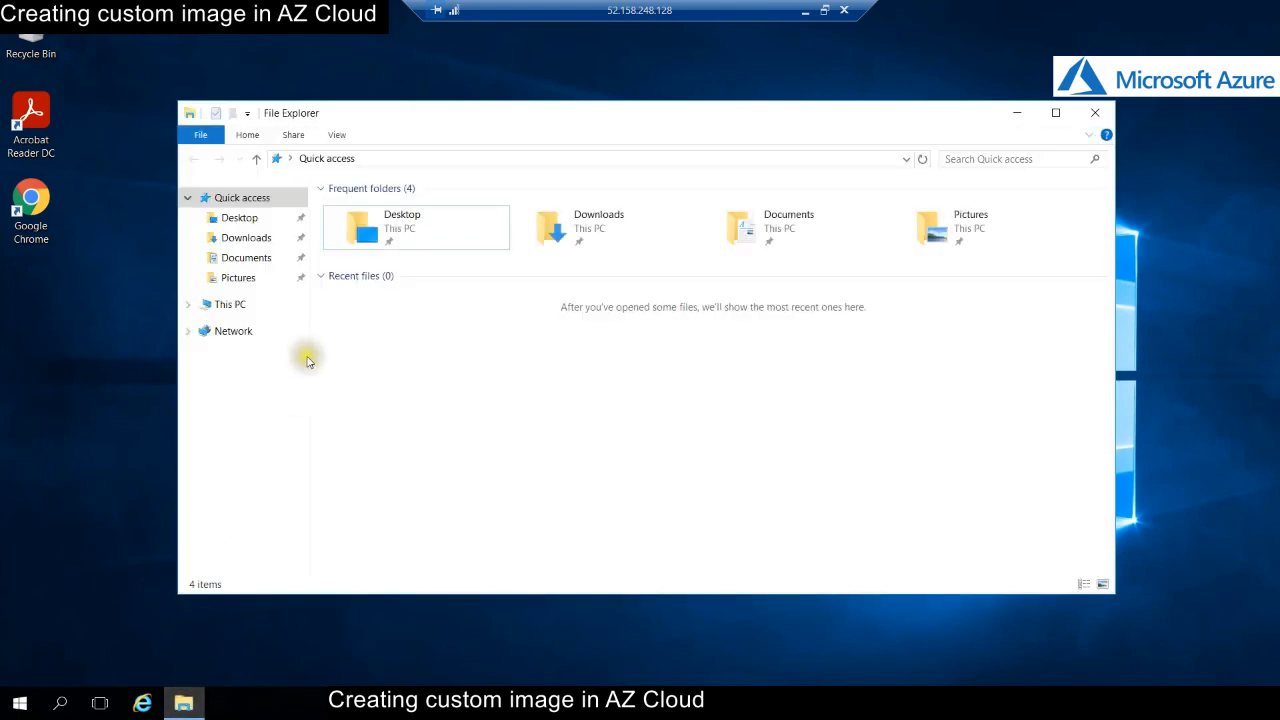
left_click(238, 305)
double_click(612, 345)
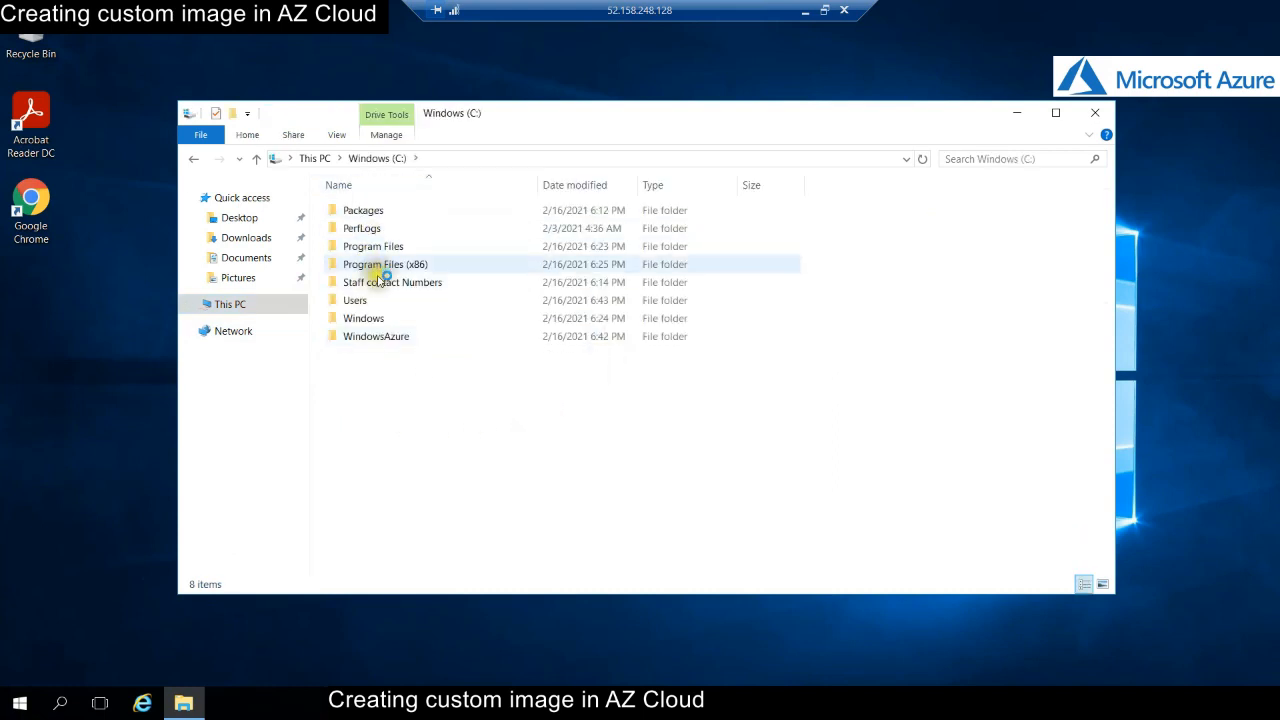
double_click(380, 285)
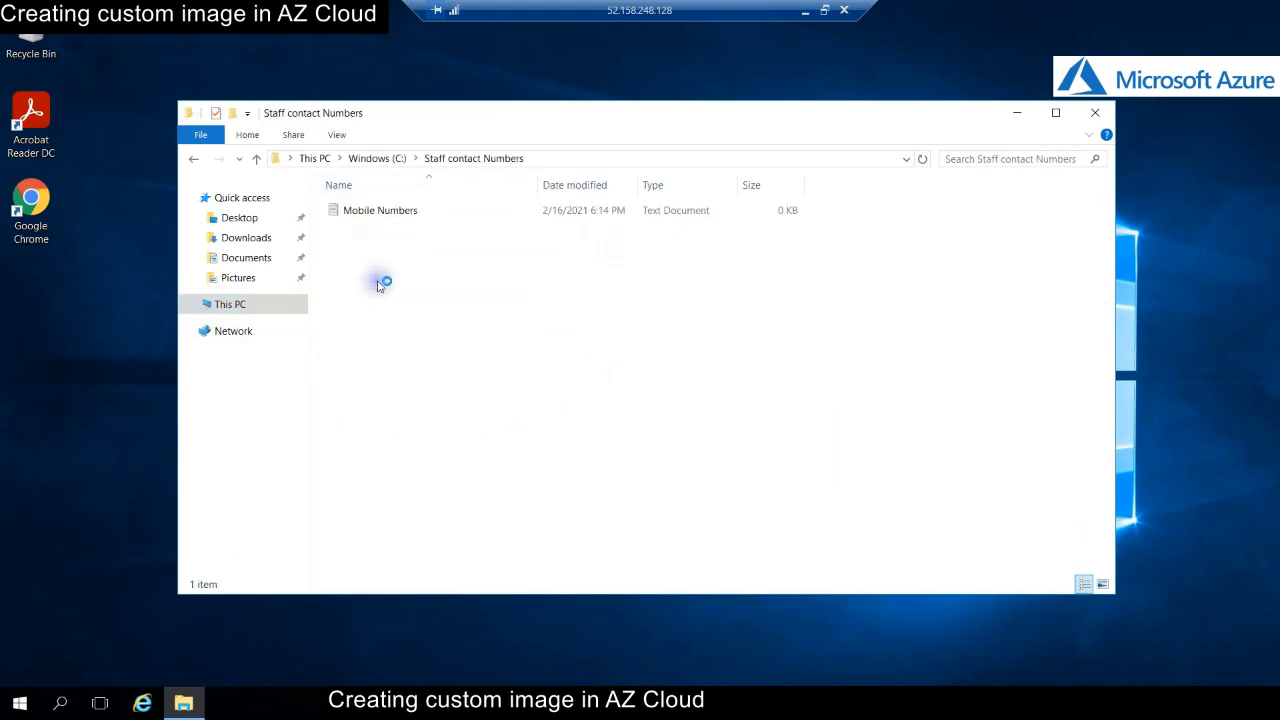